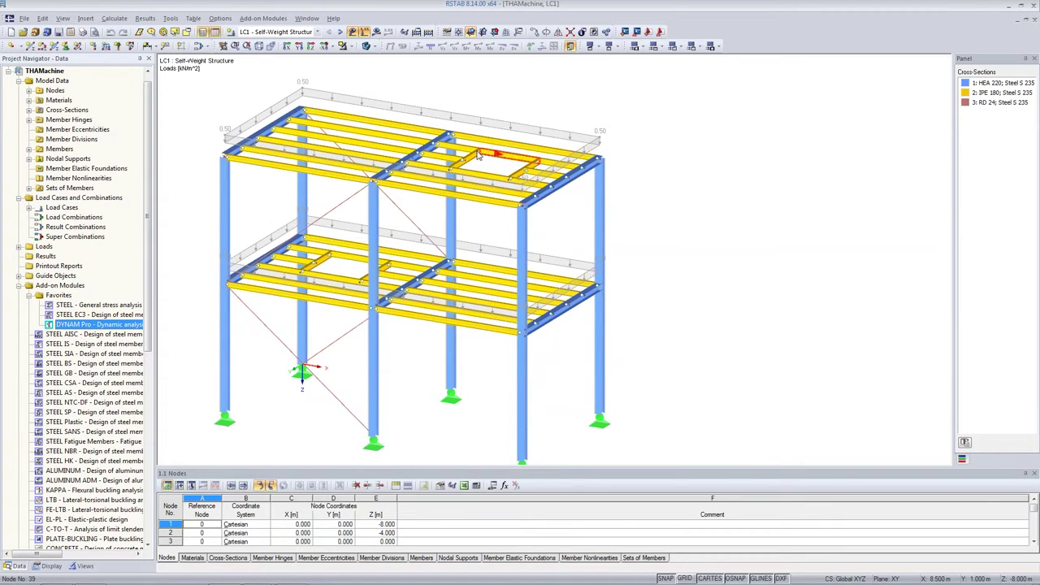
Display load case LC2 - Self-Weight Machine and inspect the member load on the lower machine platform.
{"action": "left_click", "coordinate": [294, 34]}
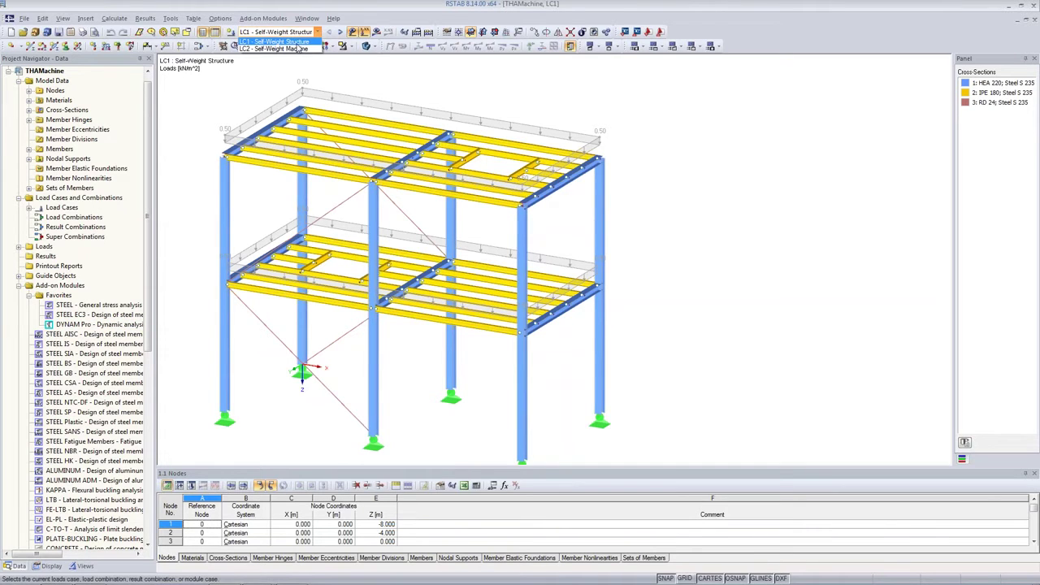
{"action": "left_click", "coordinate": [297, 49]}
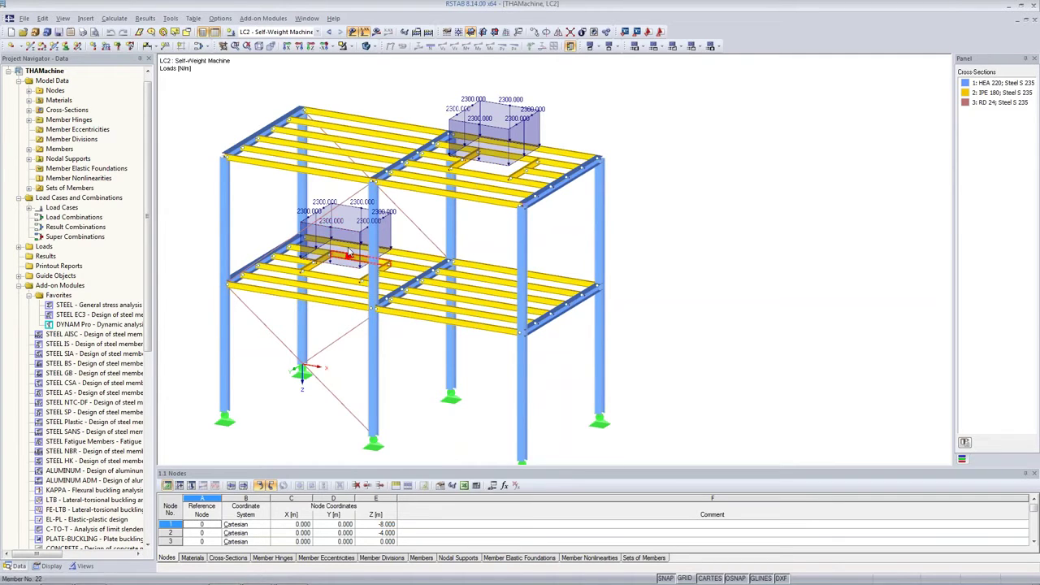
{"action": "mouse_move", "coordinate": [345, 236]}
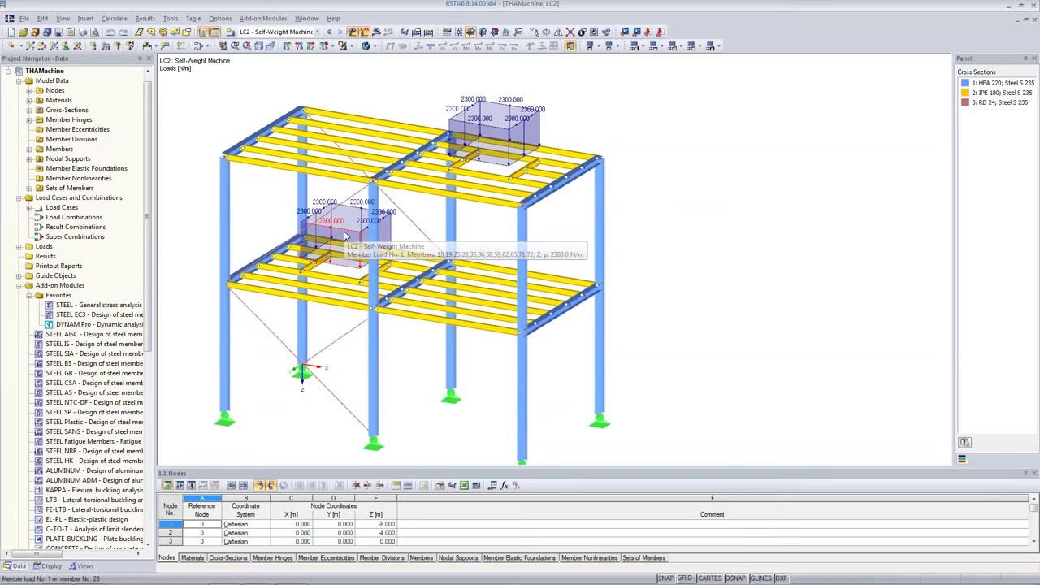
Open the DYNAM Pro input data and activate mass combinations in addition to natural vibrations.
{"action": "double_click", "coordinate": [103, 324]}
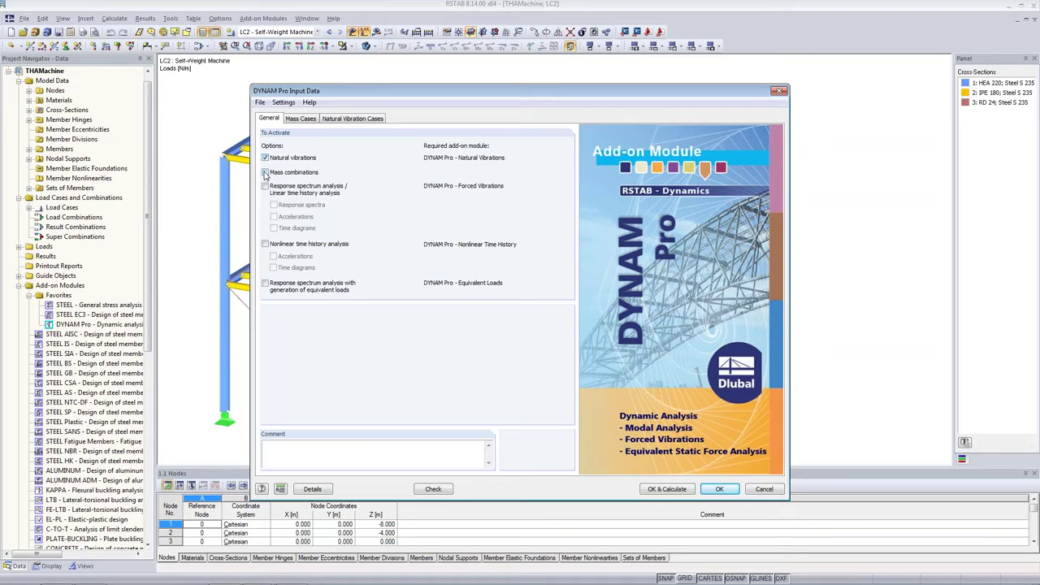
{"action": "left_click", "coordinate": [265, 172]}
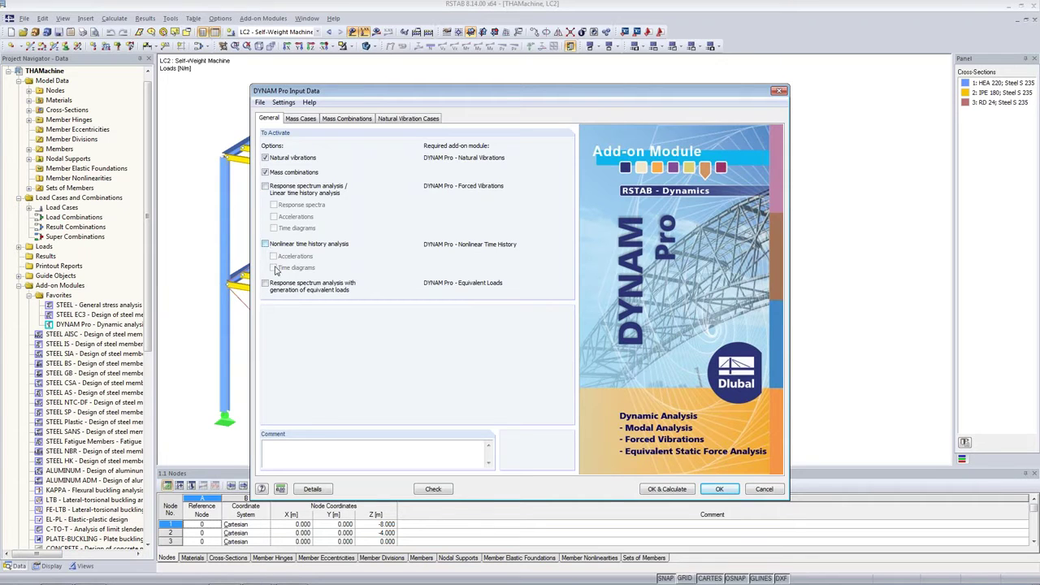
Describe mass case MC1 as "Self-Weight Structure" and take its masses only from the force components of load case LC1.
{"action": "left_click", "coordinate": [302, 118]}
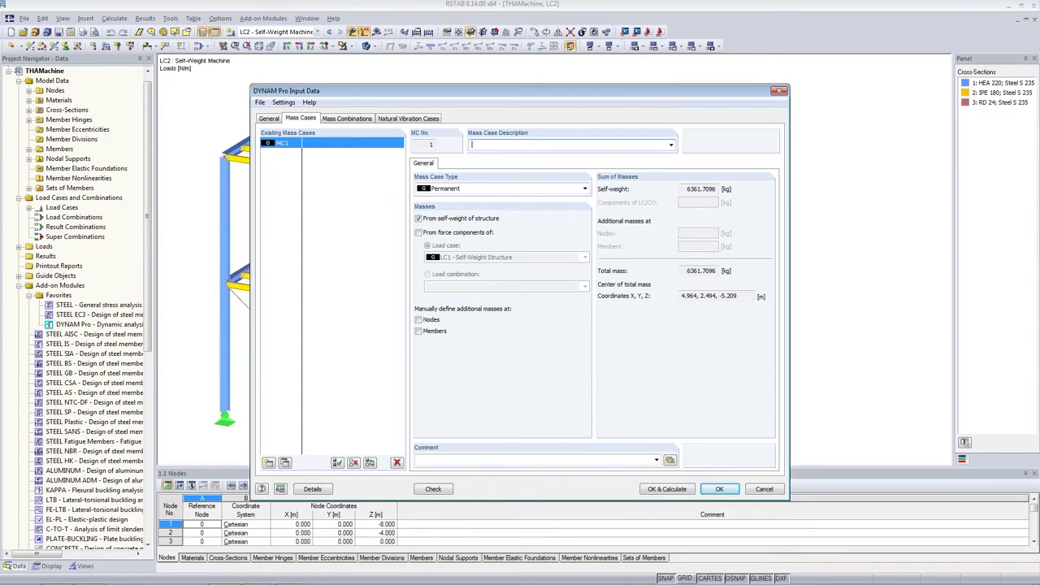
{"action": "type", "text": "Self-Weight Structure"}
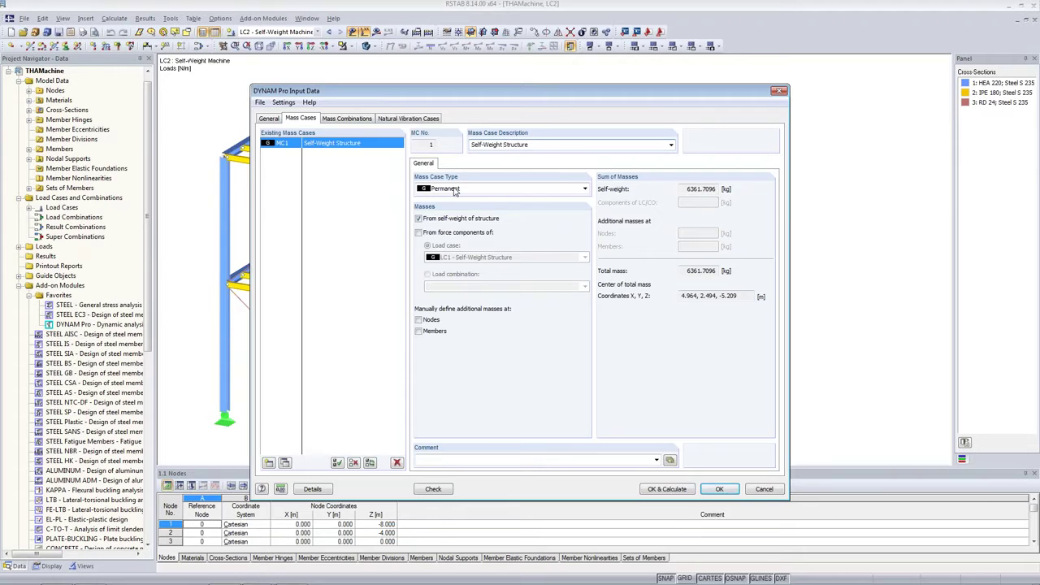
{"action": "left_click", "coordinate": [418, 218]}
{"action": "left_click", "coordinate": [418, 232]}
{"action": "left_click", "coordinate": [477, 258]}
{"action": "left_click", "coordinate": [477, 261]}
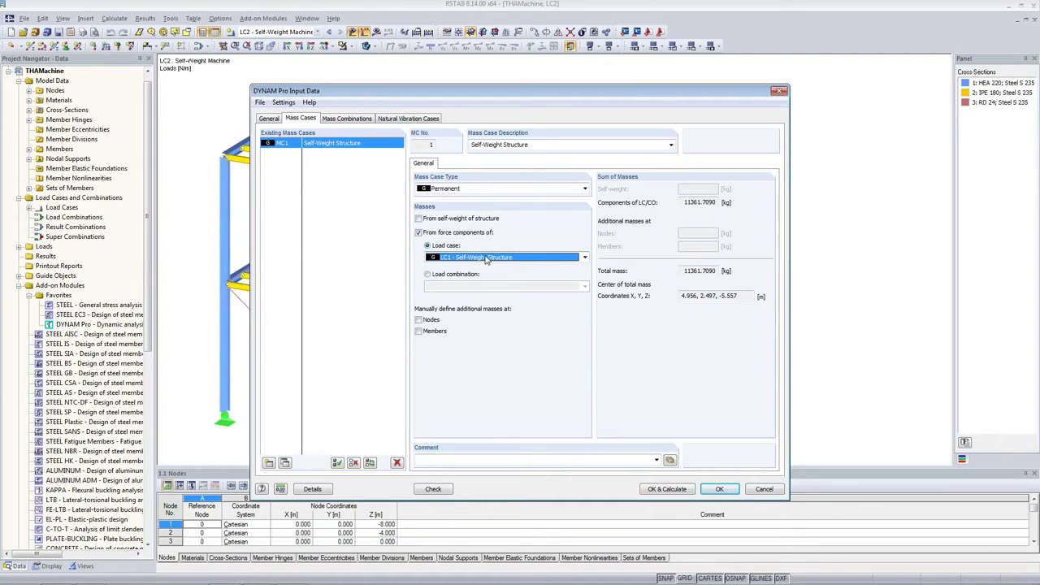
Copy mass case MC1, describe the copy as "Self-Weight Machines" and assign load case LC2 - Self-Weight Machine to it.
{"action": "left_click", "coordinate": [285, 462]}
{"action": "left_click", "coordinate": [545, 145]}
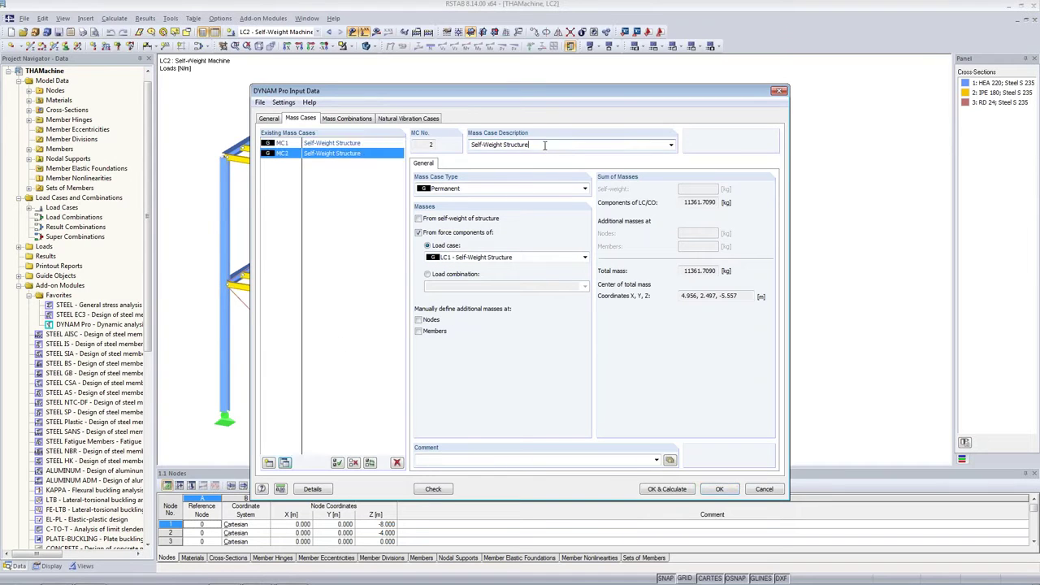
{"action": "key", "text": "BackSpace"}
{"action": "key", "text": "BackSpace"}
{"action": "key", "text": "BackSpace"}
{"action": "key", "text": "BackSpace"}
{"action": "key", "text": "BackSpace"}
{"action": "key", "text": "BackSpace"}
{"action": "key", "text": "BackSpace"}
{"action": "key", "text": "BackSpace"}
{"action": "key", "text": "BackSpace"}
{"action": "type", "text": "Machines"}
{"action": "left_click", "coordinate": [478, 258]}
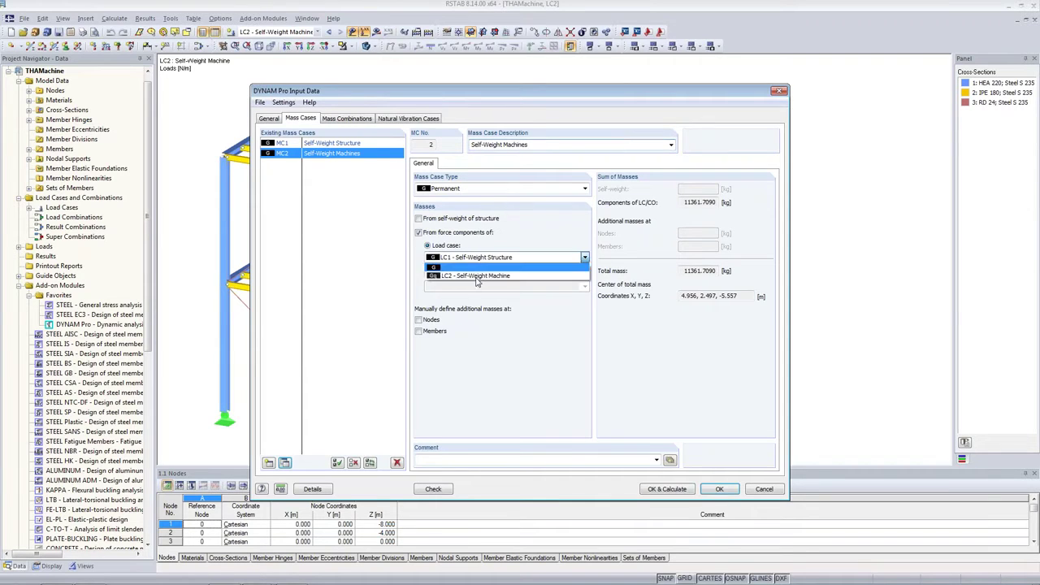
{"action": "left_click", "coordinate": [478, 276]}
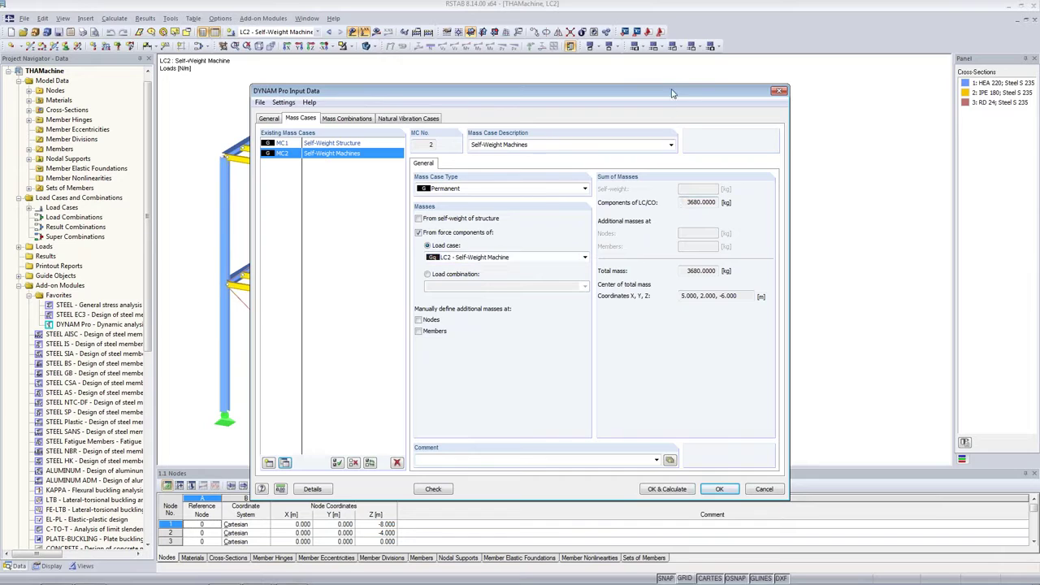
Define mass combination MCO1 from mass cases MC1 and MC2 with the description "Self-Weight".
{"action": "left_click", "coordinate": [341, 120]}
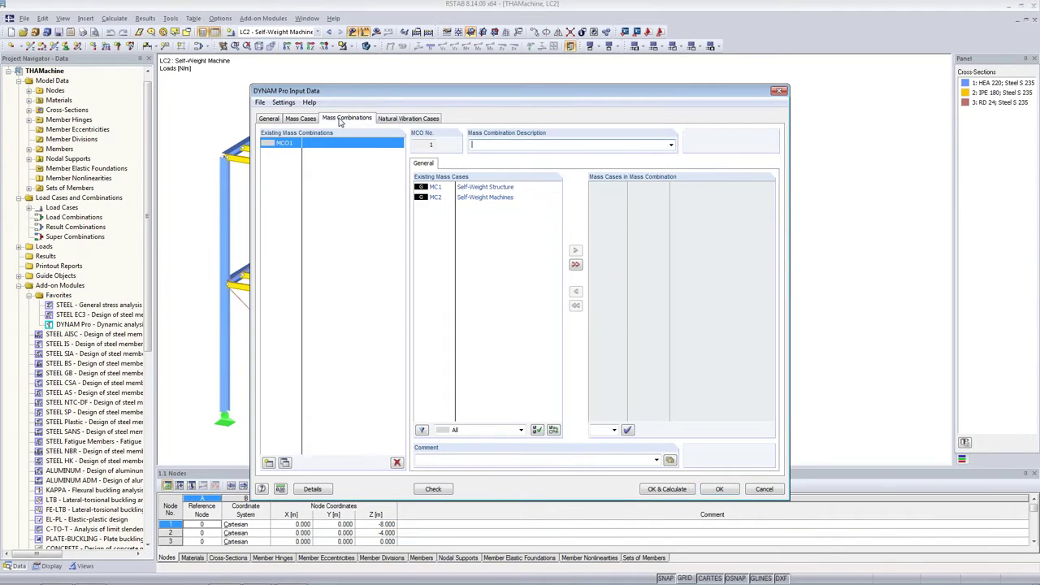
{"action": "left_click", "coordinate": [435, 187]}
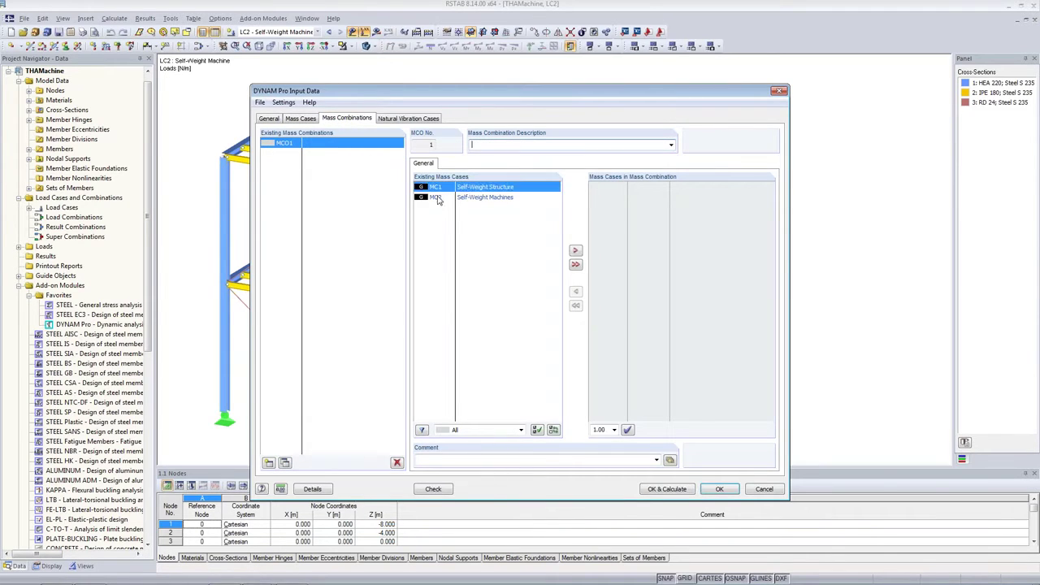
{"action": "left_click", "coordinate": [575, 264]}
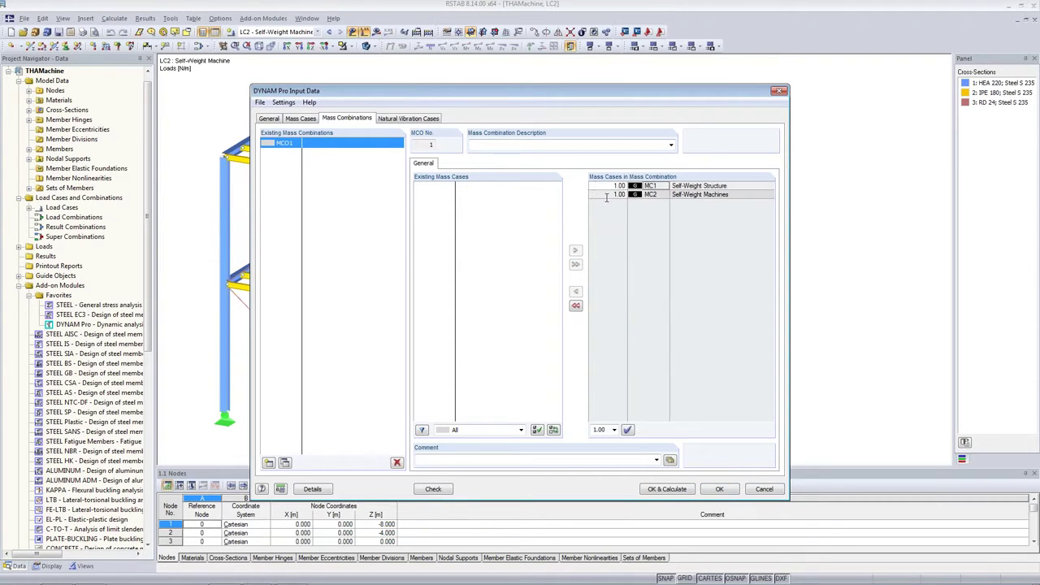
{"action": "left_click", "coordinate": [564, 147]}
{"action": "type", "text": "S"}
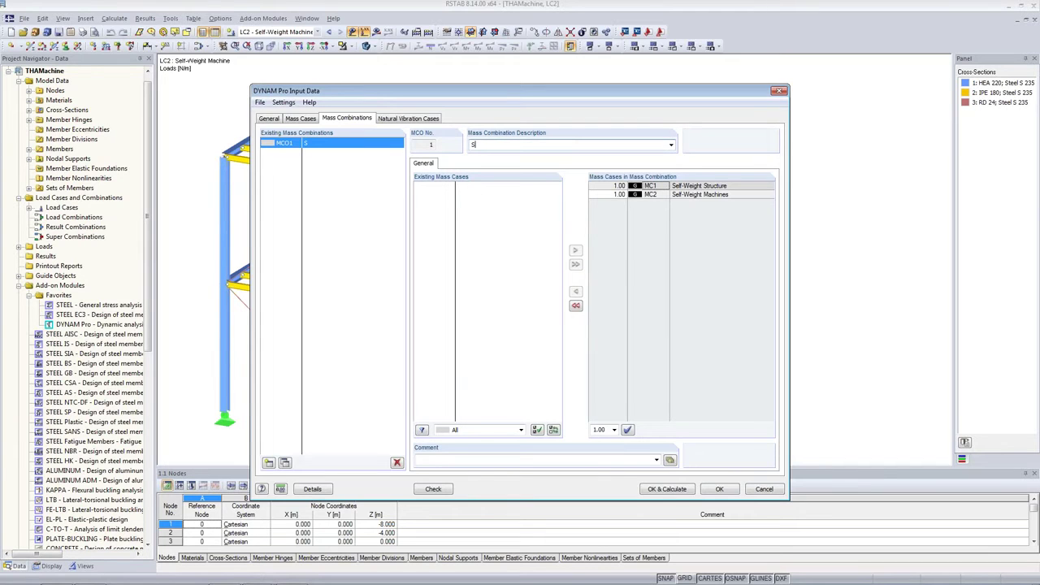
{"action": "type", "text": "elf-Weight"}
{"action": "left_click", "coordinate": [609, 195]}
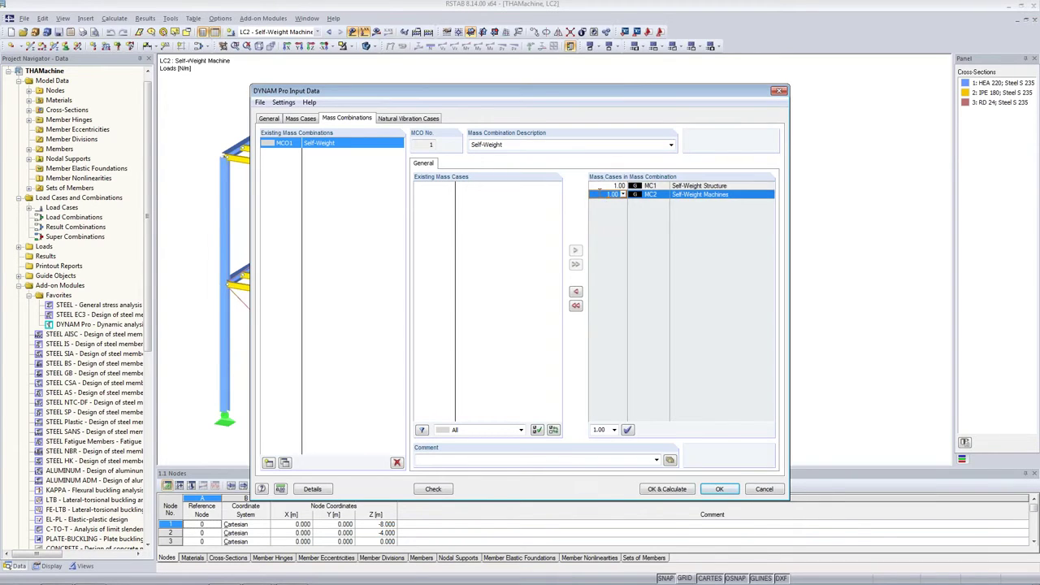
Check the mass case types available for MC1 and return to the mass combination.
{"action": "left_click", "coordinate": [300, 119]}
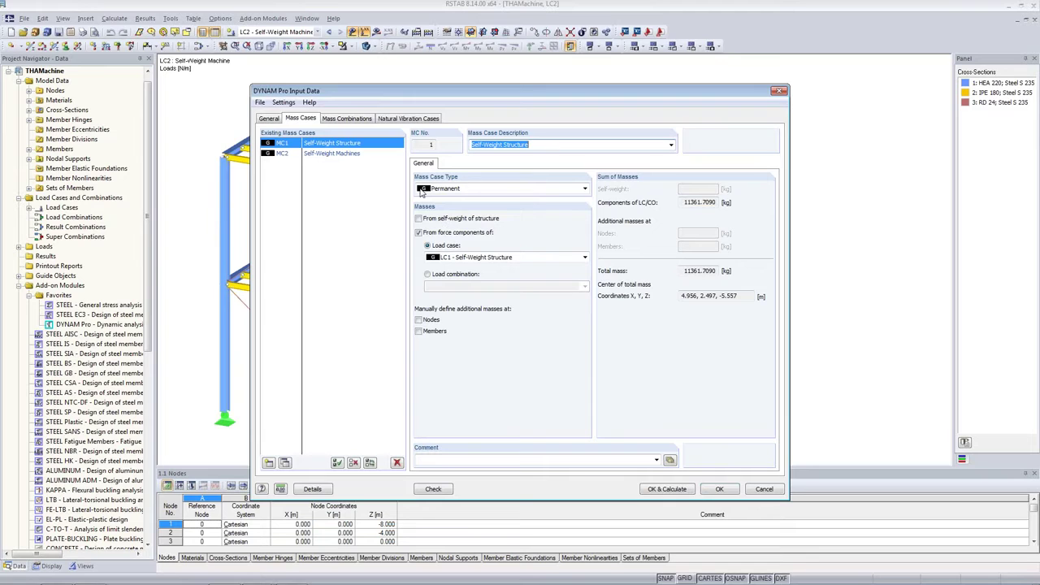
{"action": "left_click", "coordinate": [470, 191]}
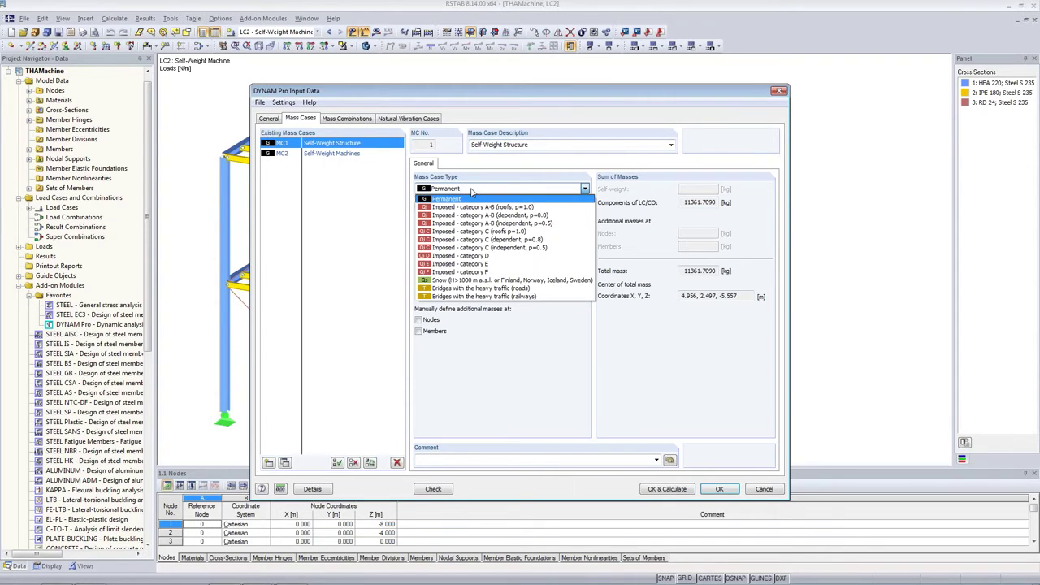
{"action": "left_click", "coordinate": [471, 191]}
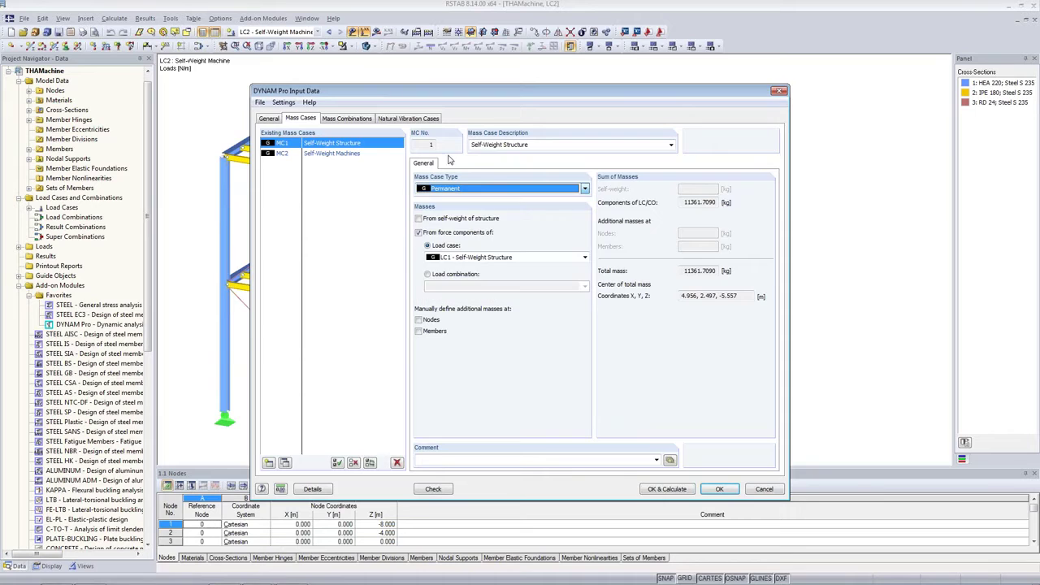
{"action": "left_click", "coordinate": [346, 118]}
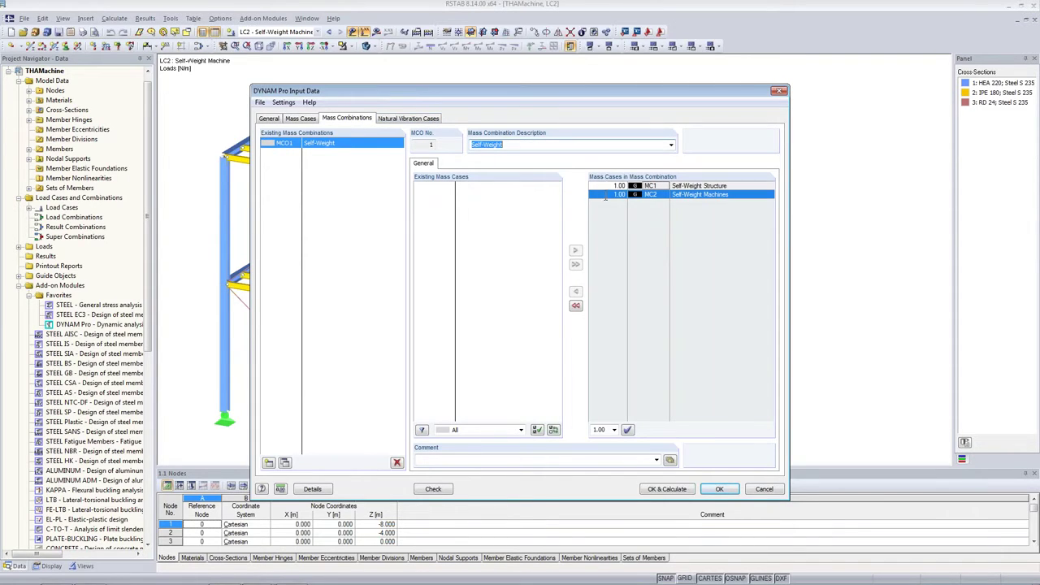
Describe natural vibration case NVC1 as "Tension Members === Trusses" and set its number of lowest eigenvalues to 10.
{"action": "left_click", "coordinate": [426, 119]}
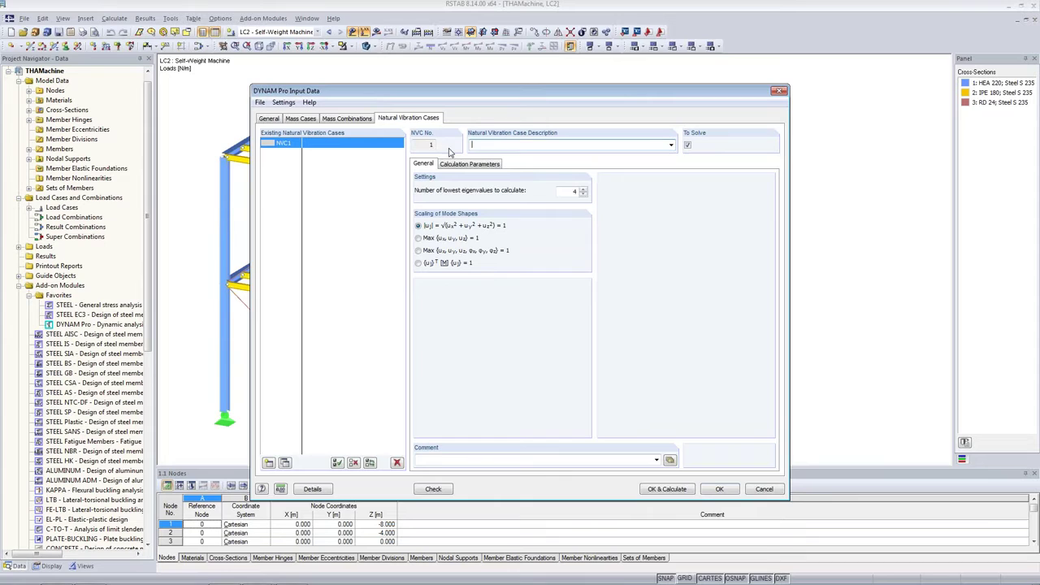
{"action": "left_click", "coordinate": [474, 145]}
{"action": "type", "text": "Tension Members === Trusses"}
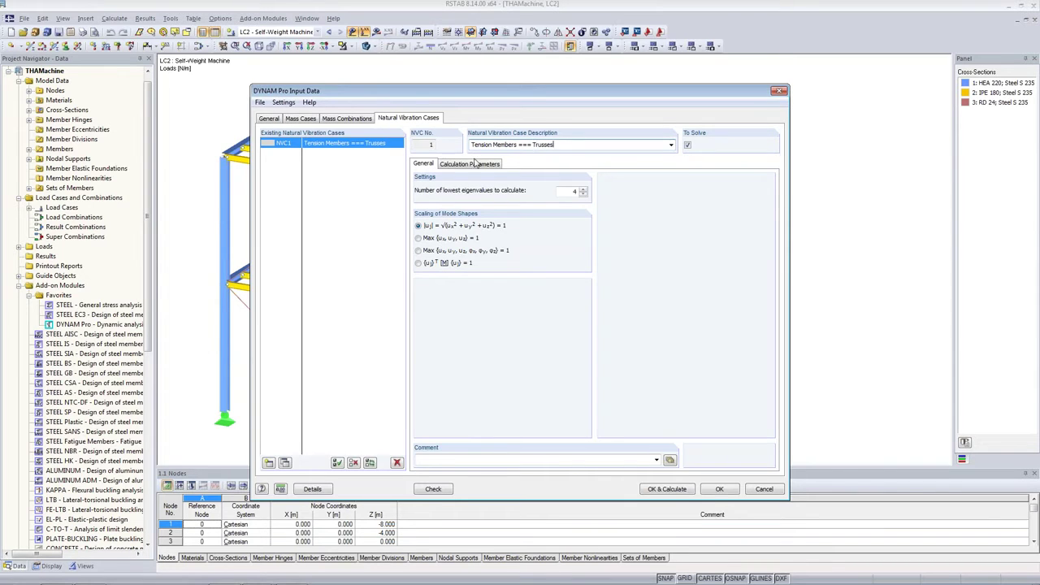
{"action": "double_click", "coordinate": [573, 191]}
{"action": "type", "text": "1"}
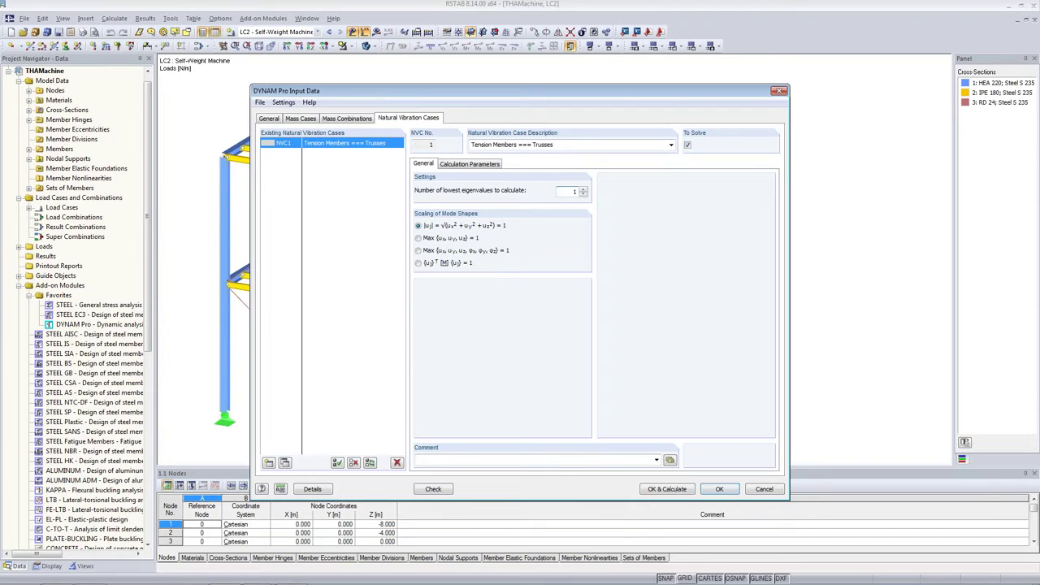
{"action": "type", "text": "0"}
{"action": "key", "text": "Tab"}
Assign mass combination MCO1 - Self-Weight as NVC1's acting masses and use the diagonal mass matrix.
{"action": "left_click", "coordinate": [469, 164]}
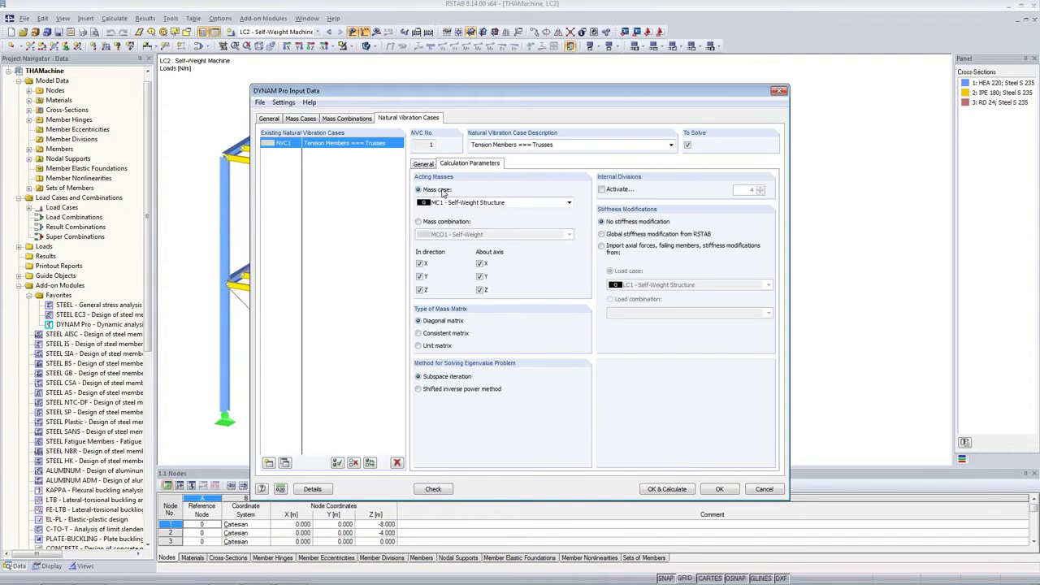
{"action": "left_click", "coordinate": [419, 223]}
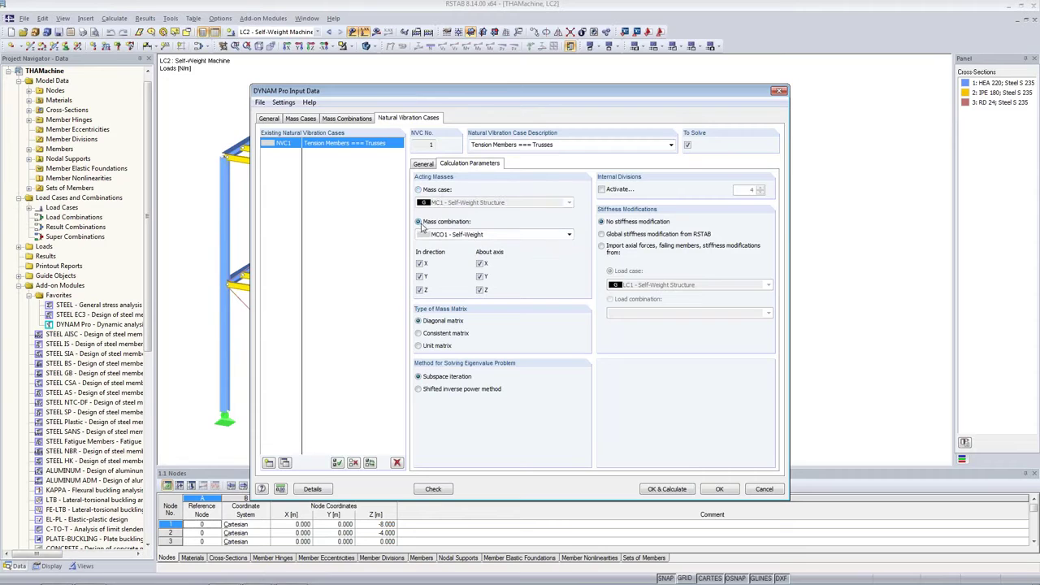
{"action": "left_click", "coordinate": [464, 235]}
{"action": "left_click", "coordinate": [463, 244]}
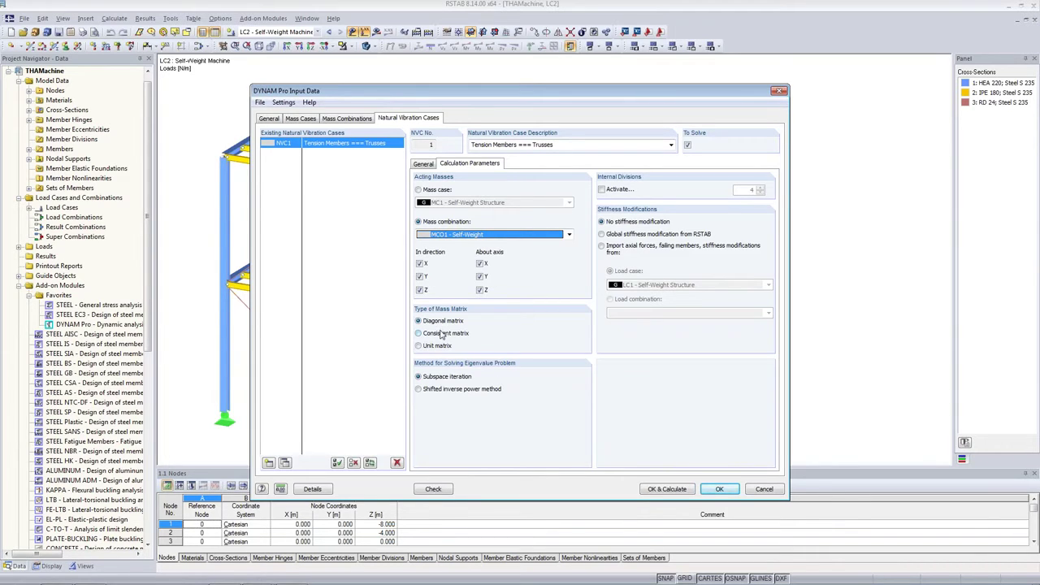
{"action": "left_click", "coordinate": [437, 323]}
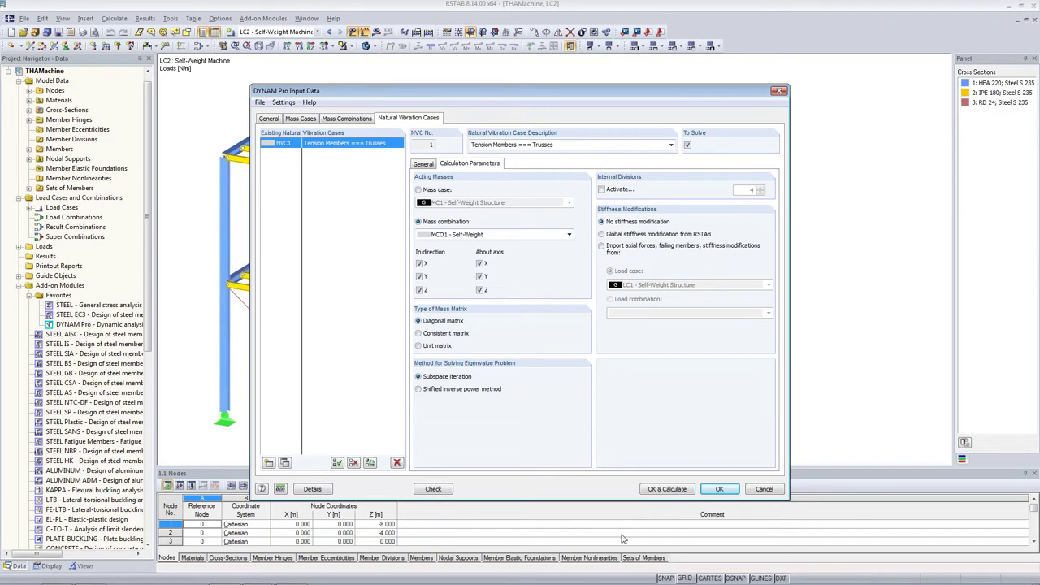
Calculate the natural vibration case and enlarge the natural frequencies results table.
{"action": "left_click", "coordinate": [667, 489]}
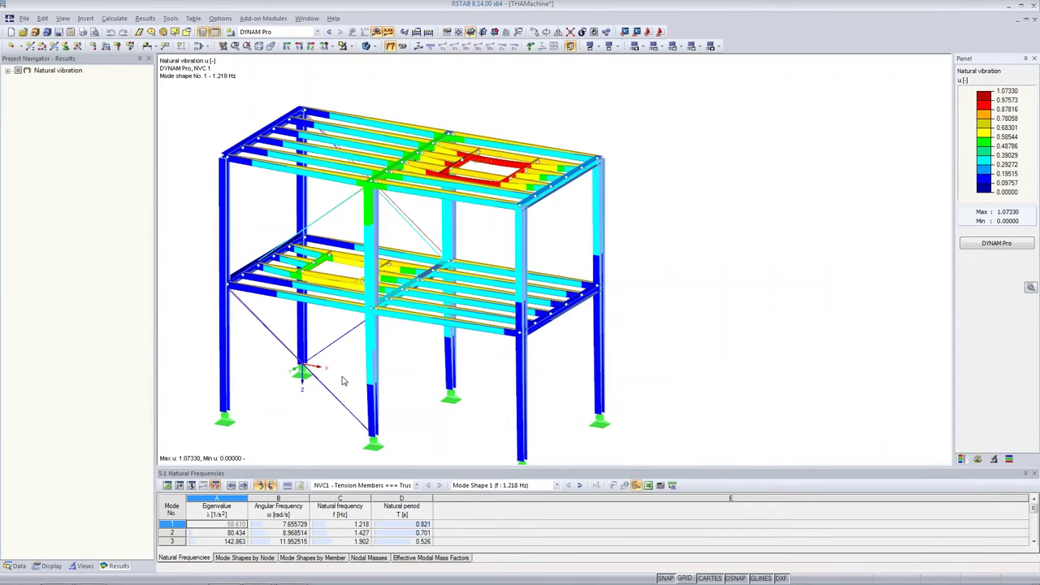
{"action": "middle_click_drag", "start_coordinate": [342, 381], "coordinate": [336, 341]}
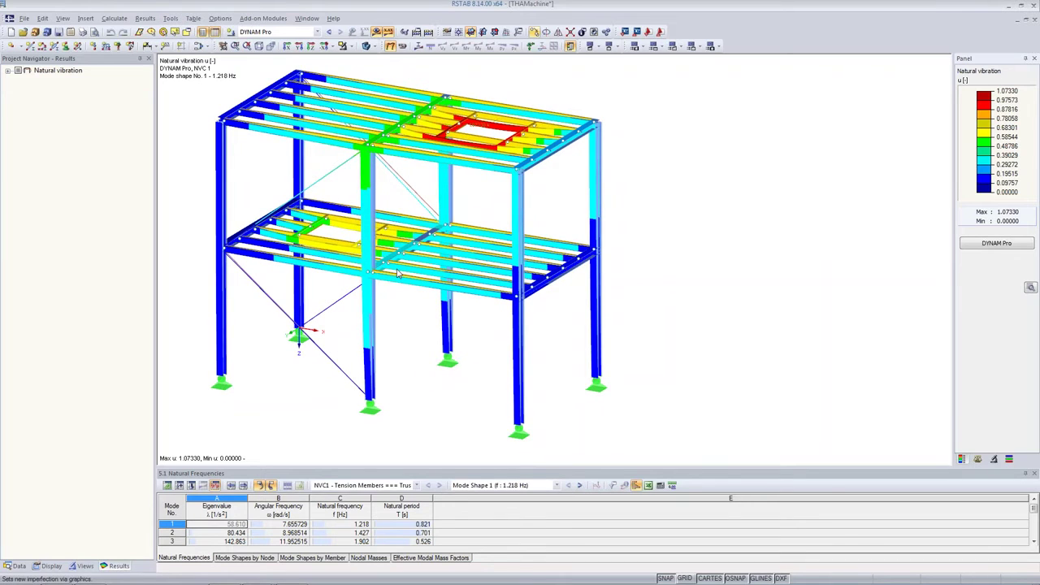
{"action": "left_click_drag", "start_coordinate": [427, 466], "coordinate": [429, 407]}
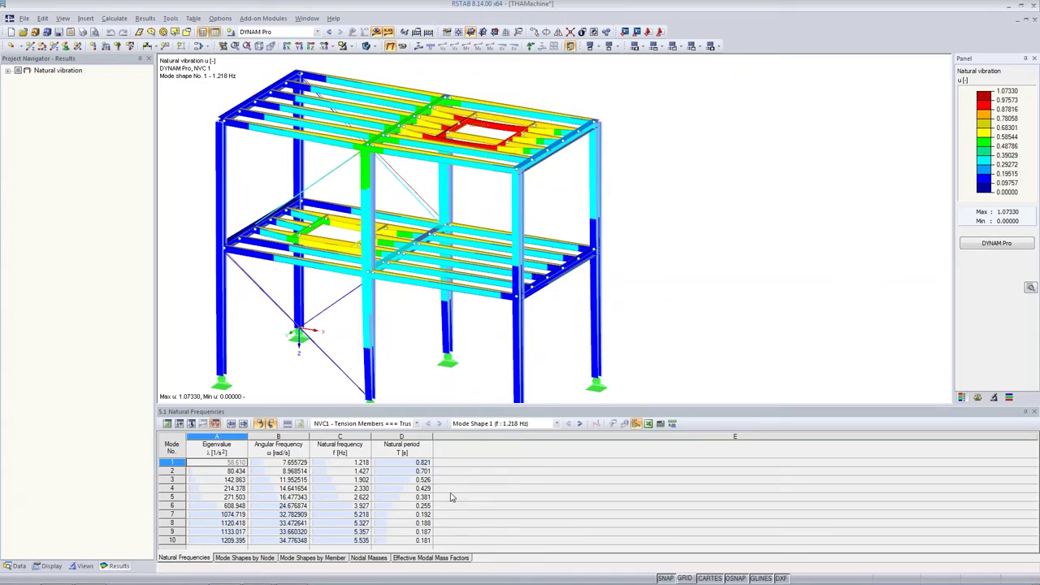
Check the selectable vibration cases and mode shapes, and display mode shape 7 from the natural frequencies table.
{"action": "left_click", "coordinate": [407, 428]}
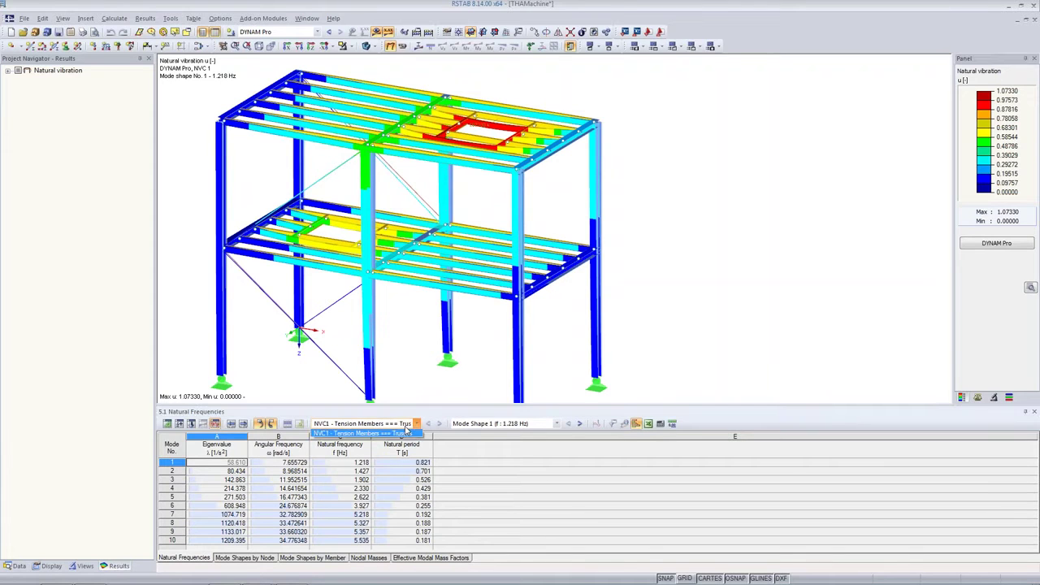
{"action": "left_click", "coordinate": [407, 429]}
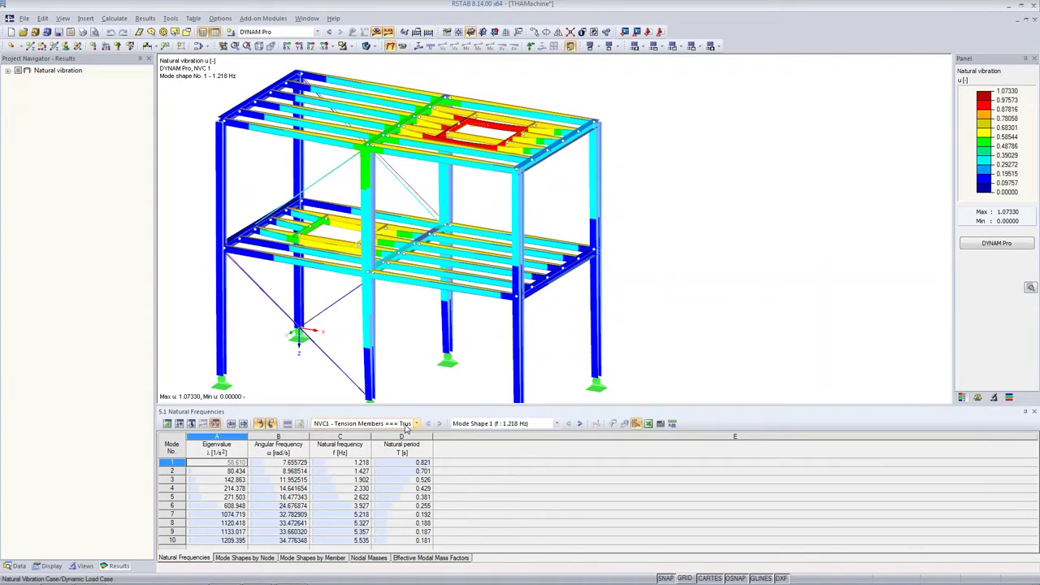
{"action": "left_click", "coordinate": [487, 424]}
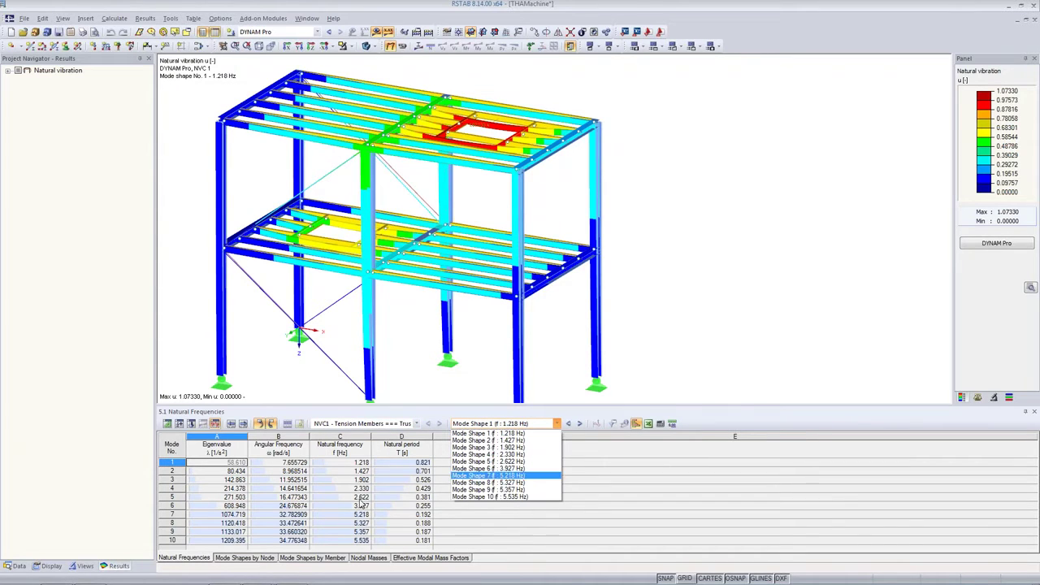
{"action": "left_click", "coordinate": [333, 489]}
{"action": "left_click", "coordinate": [343, 488]}
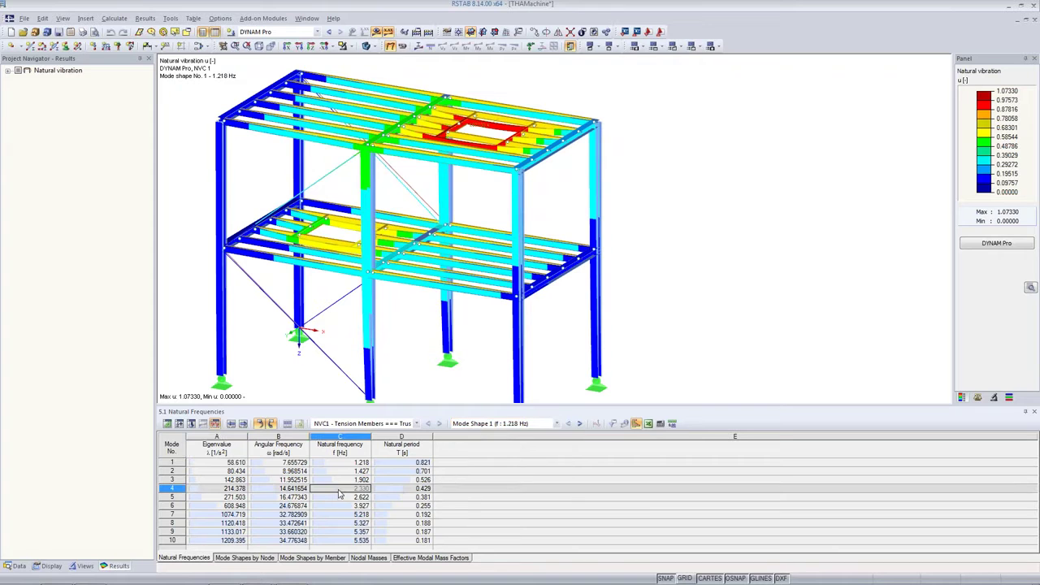
{"action": "left_click", "coordinate": [331, 514]}
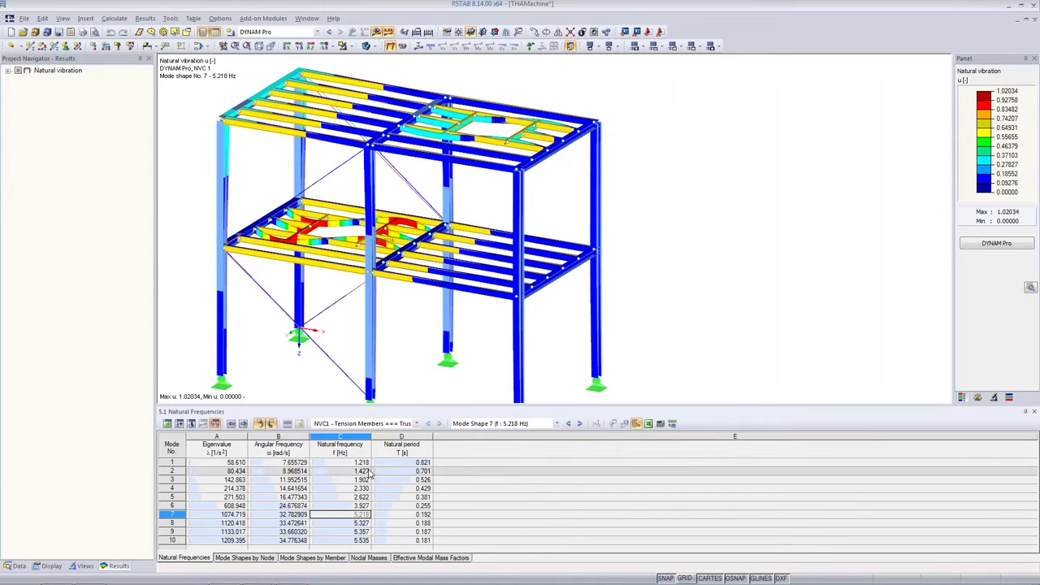
Display mode shape 1, open the effective modal mass factors table, and compare the Y-direction factors and mode shapes for modes 1 to 5.
{"action": "left_click", "coordinate": [343, 464]}
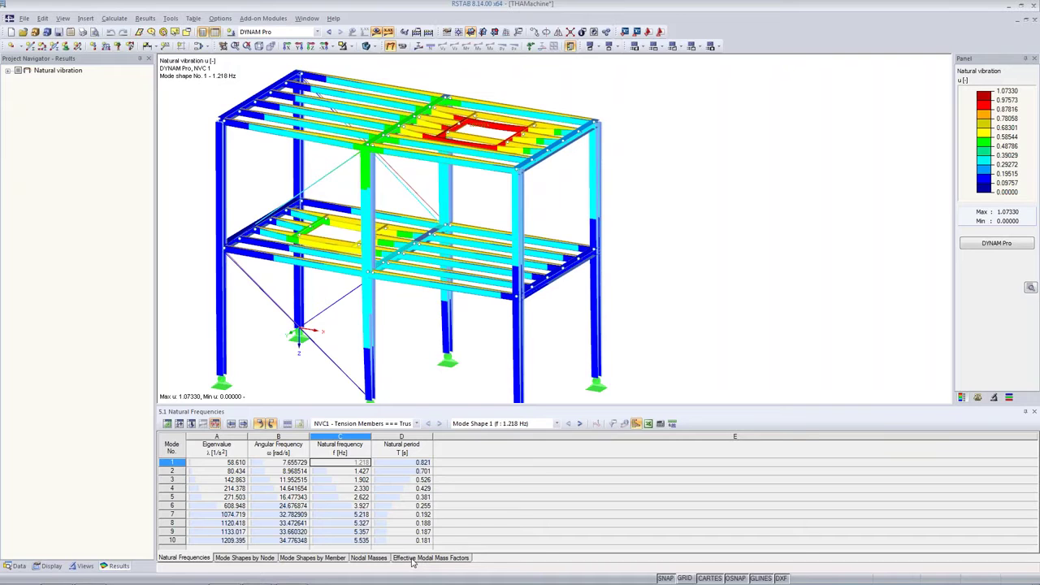
{"action": "left_click", "coordinate": [438, 560]}
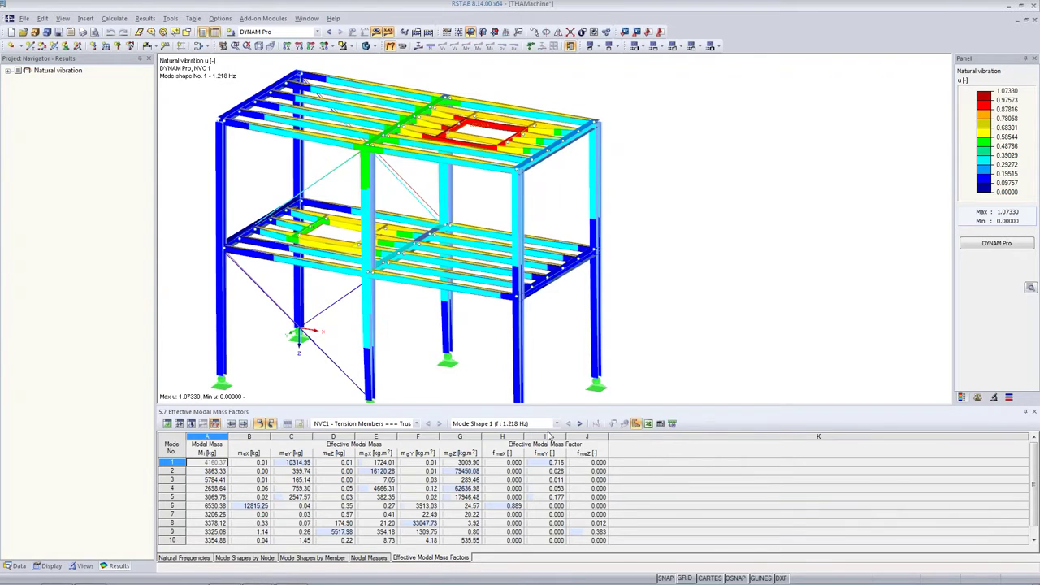
{"action": "left_click", "coordinate": [542, 463]}
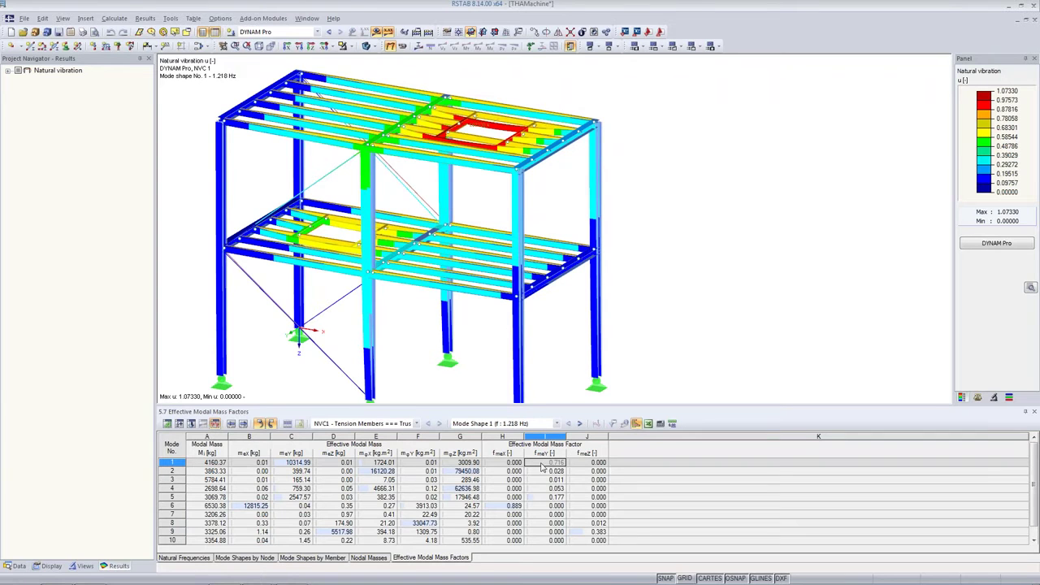
{"action": "left_click", "coordinate": [542, 470]}
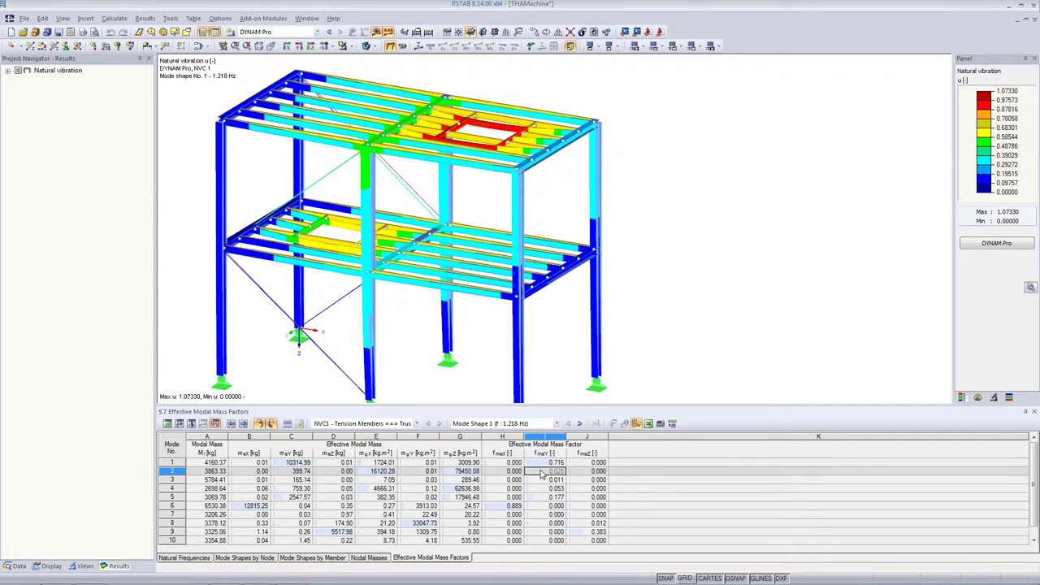
{"action": "left_click", "coordinate": [542, 480]}
{"action": "left_click", "coordinate": [543, 488]}
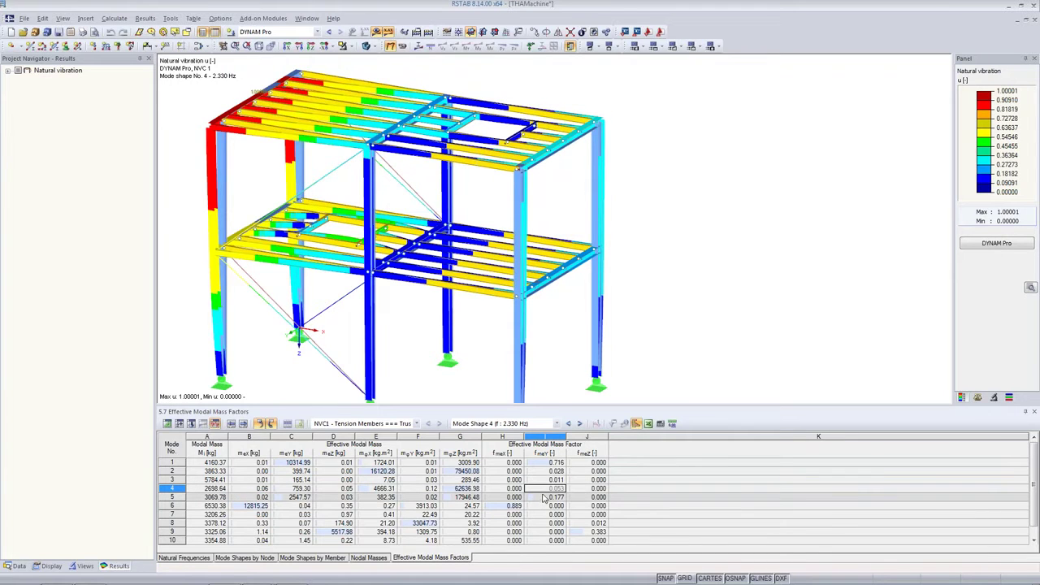
{"action": "left_click", "coordinate": [543, 498]}
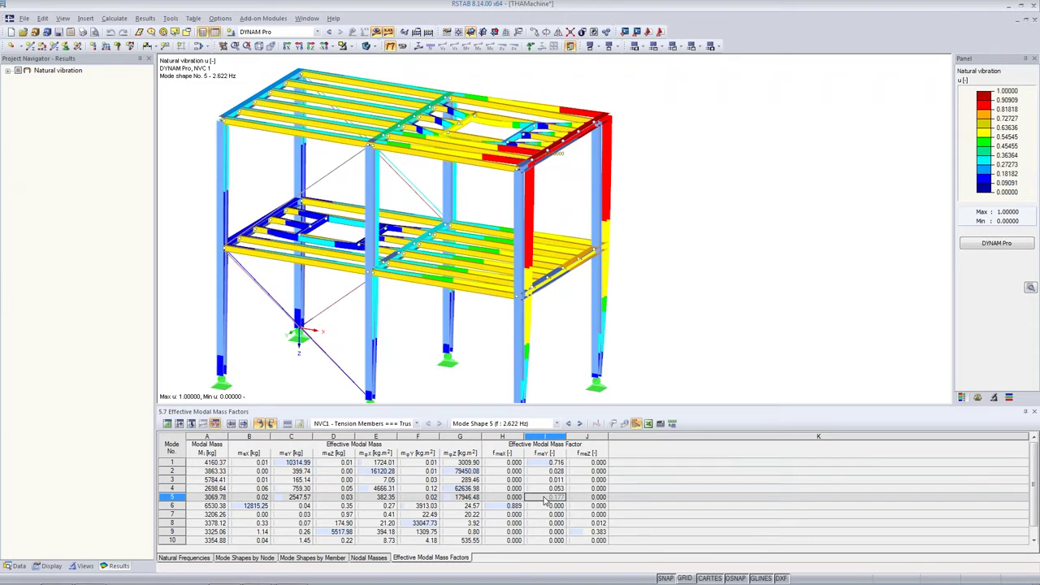
{"action": "left_click", "coordinate": [542, 462]}
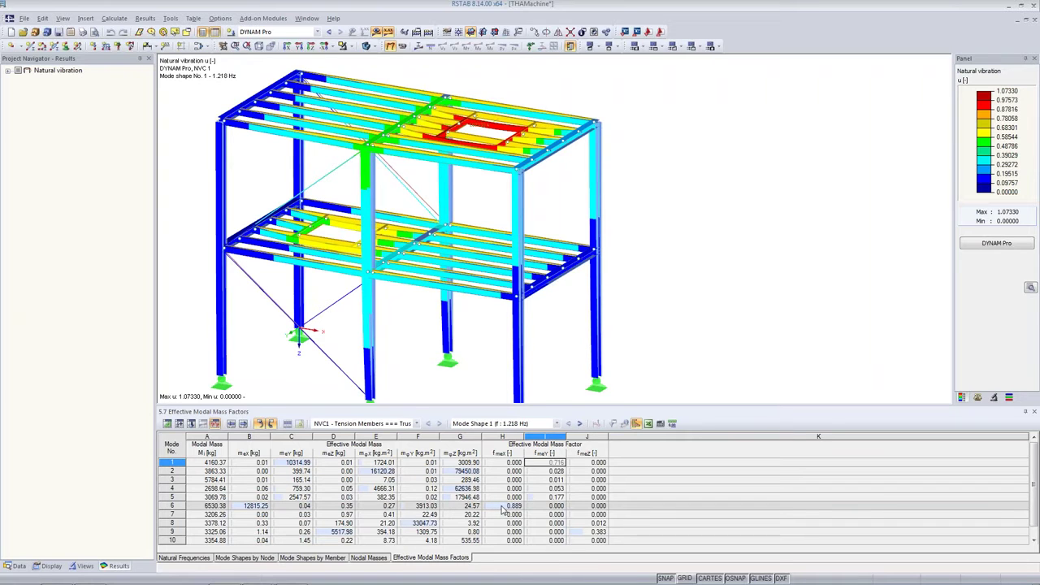
Examine mode 6's effective modal mass factor in X, and display its mode shape from the natural frequencies table.
{"action": "left_click", "coordinate": [502, 507]}
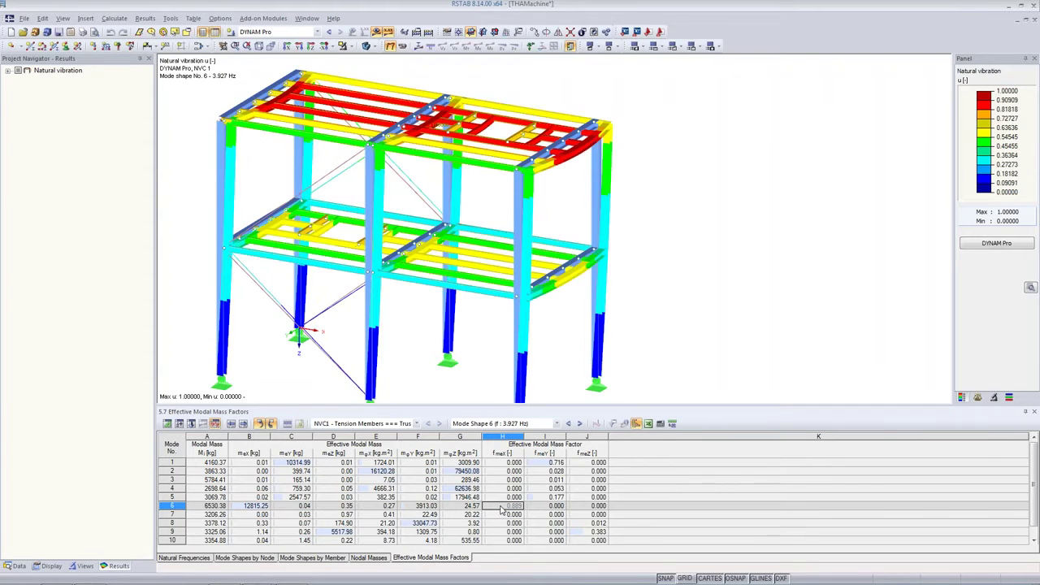
{"action": "left_click", "coordinate": [167, 505]}
{"action": "left_click", "coordinate": [499, 509]}
{"action": "left_click", "coordinate": [183, 558]}
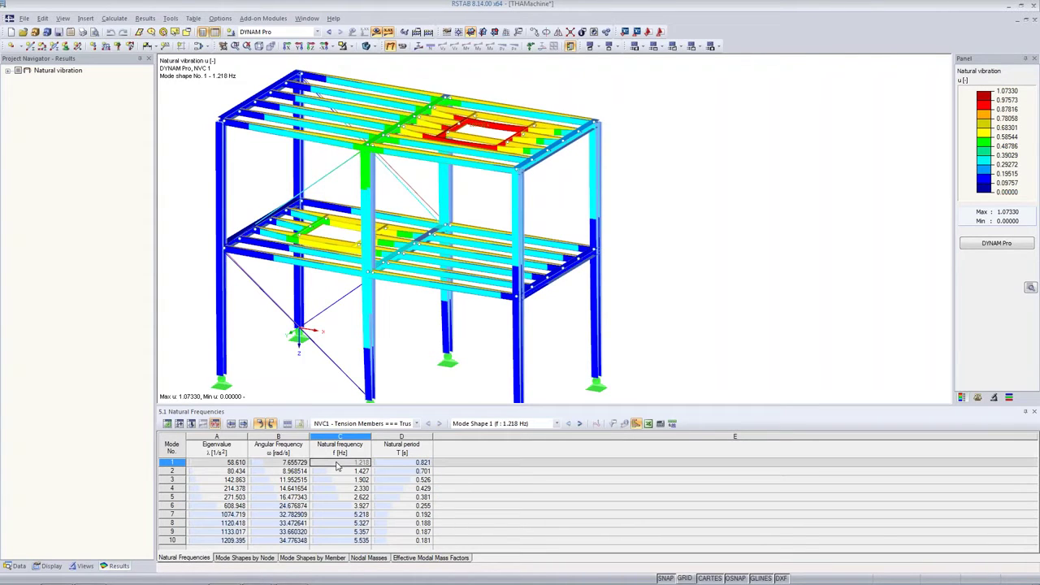
{"action": "left_click", "coordinate": [342, 506]}
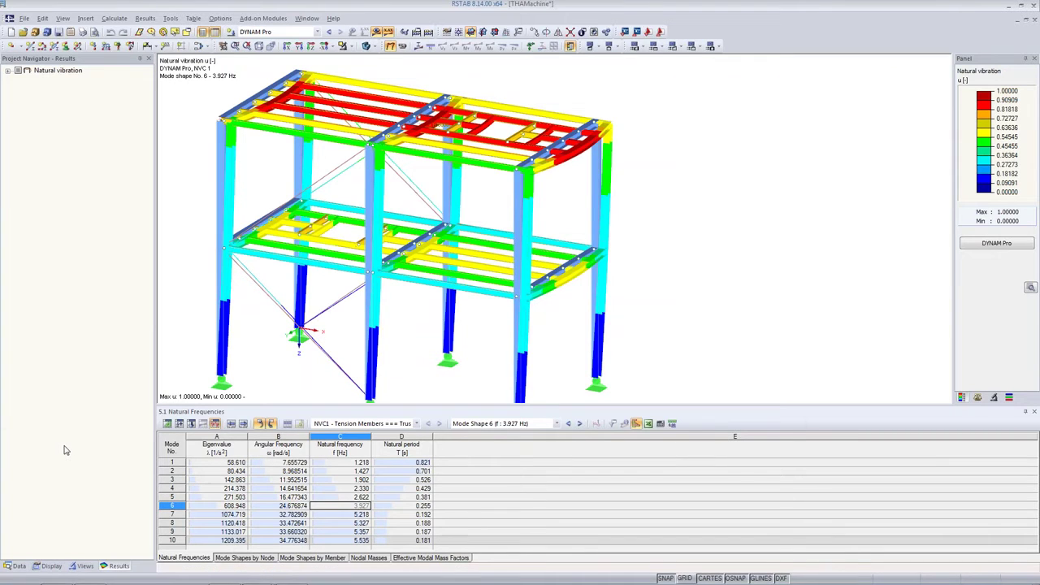
Open the DYNAM Pro input data and activate response spectrum / linear time history analysis with time diagrams.
{"action": "left_click", "coordinate": [18, 567]}
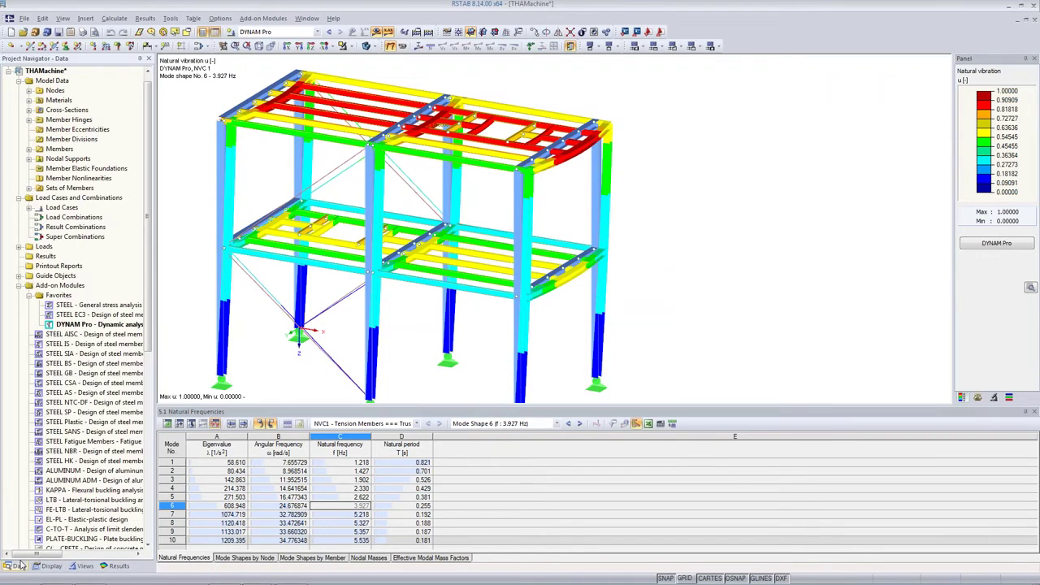
{"action": "double_click", "coordinate": [81, 324]}
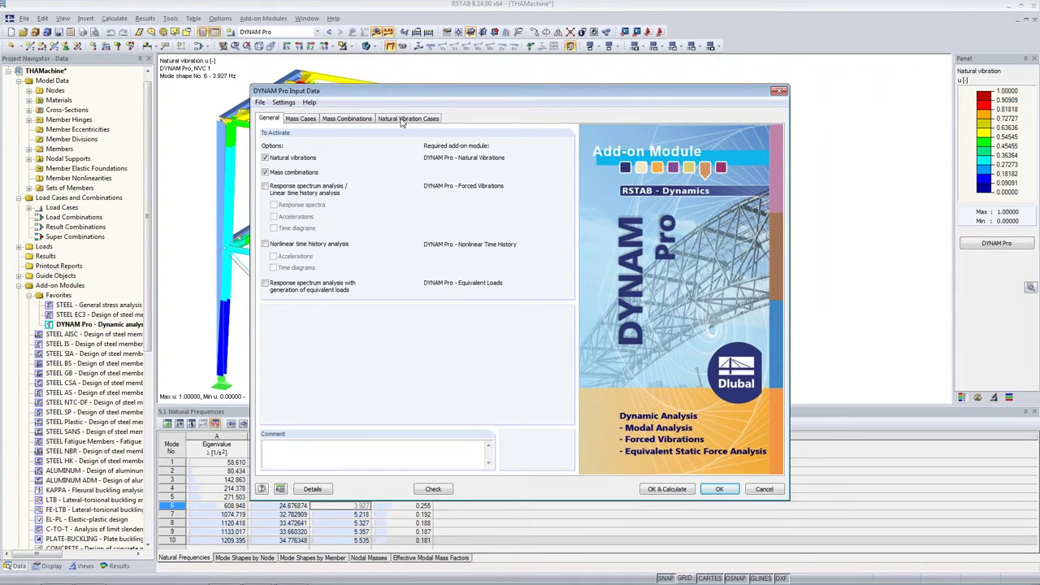
{"action": "left_click", "coordinate": [265, 188]}
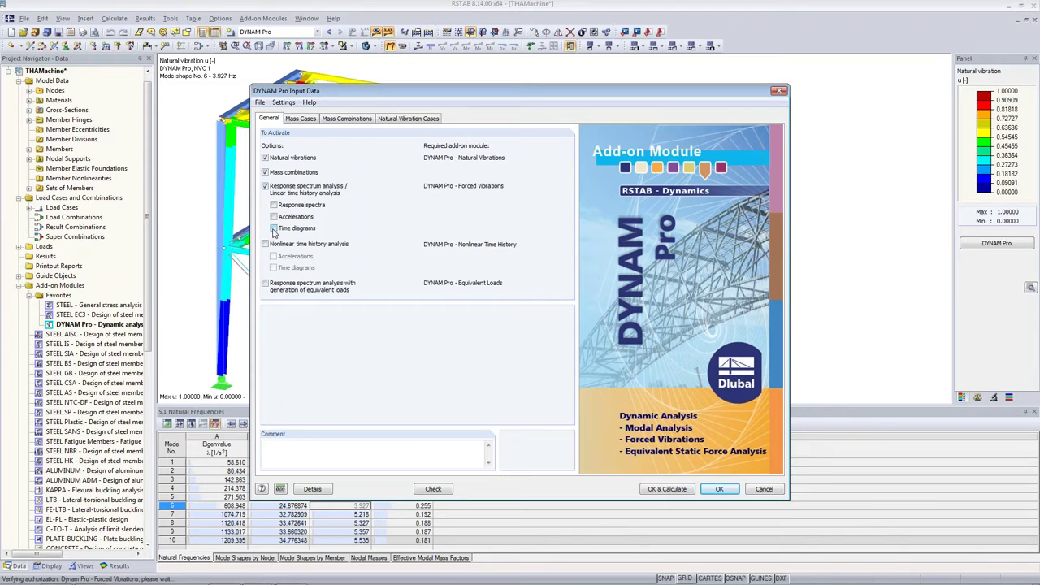
{"action": "left_click", "coordinate": [274, 228]}
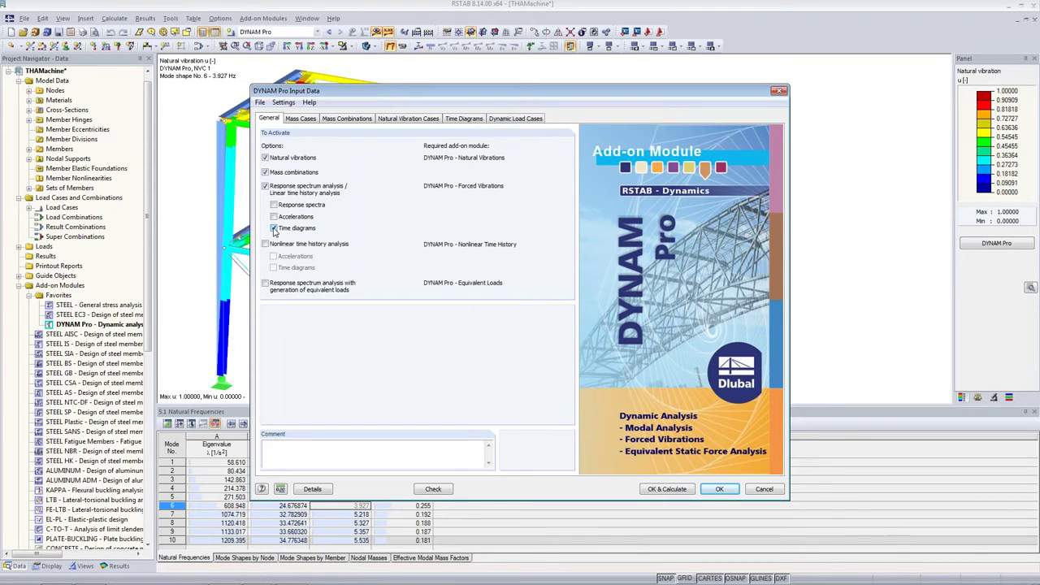
Set time diagram TD1 to the Periodic type and open the time history loading settings of dynamic load case DLC1.
{"action": "left_click", "coordinate": [475, 119]}
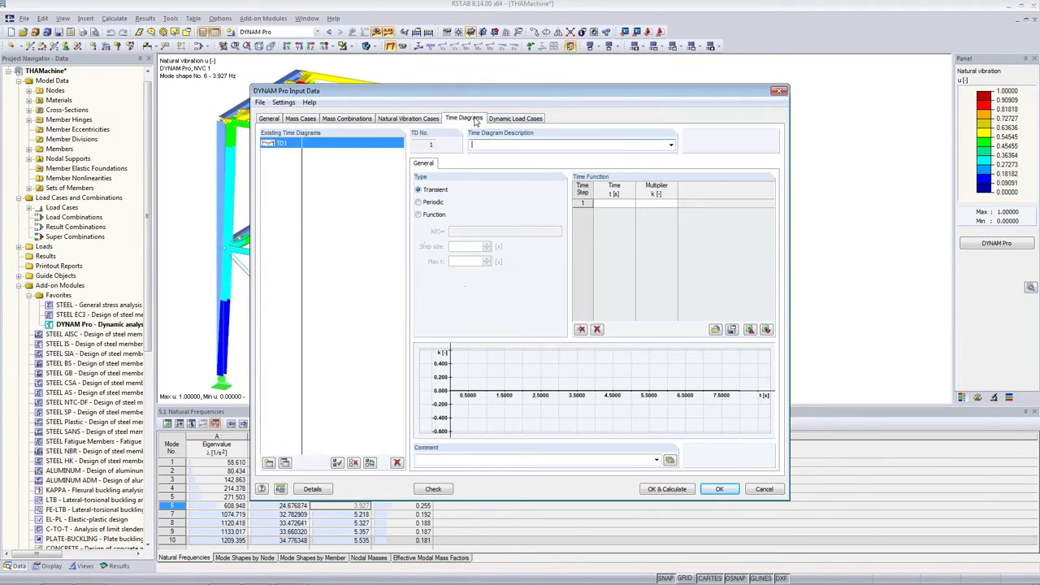
{"action": "left_click", "coordinate": [419, 204]}
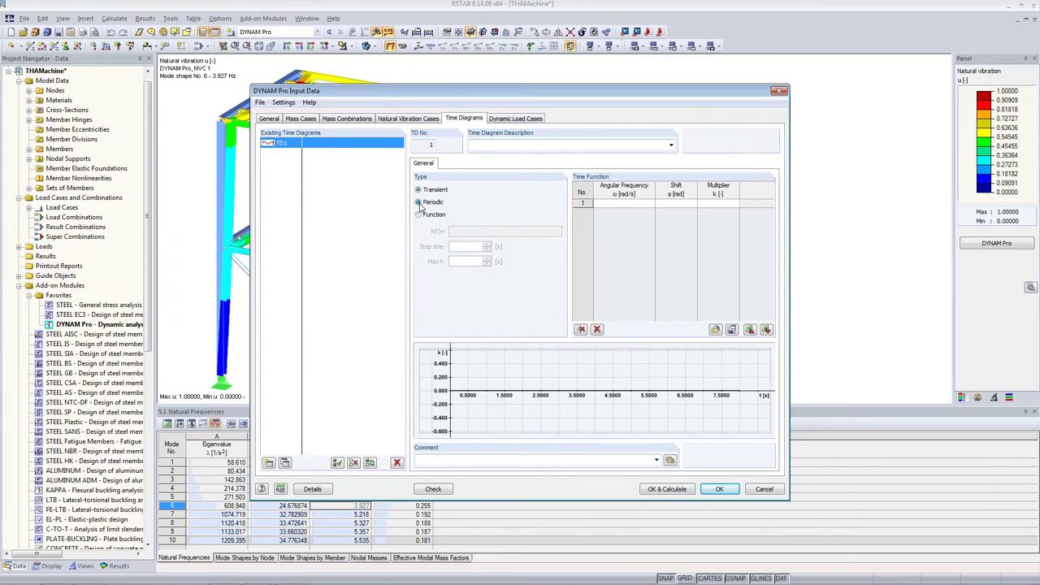
{"action": "left_click", "coordinate": [514, 119]}
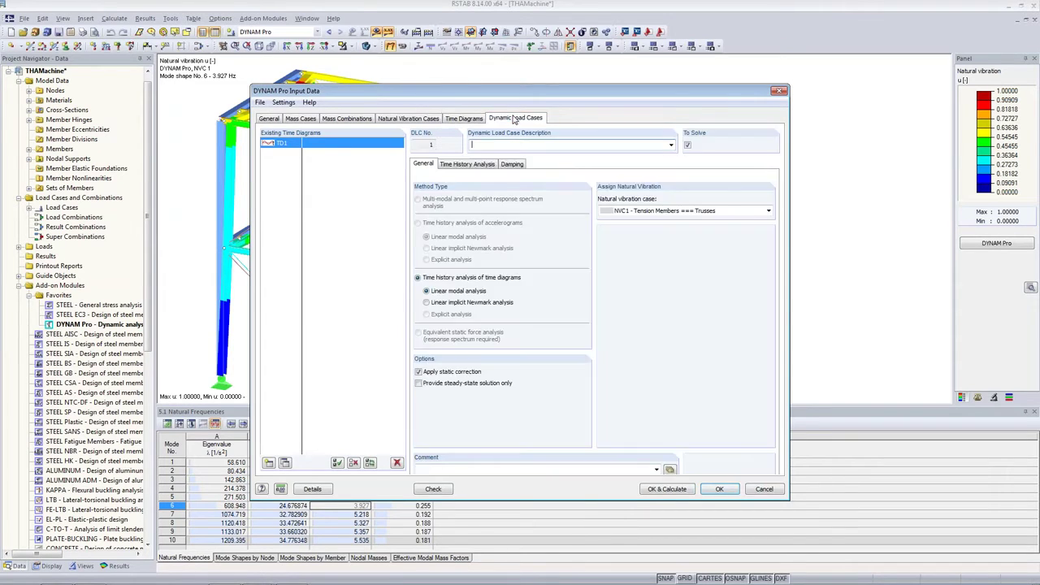
{"action": "left_click", "coordinate": [475, 165]}
{"action": "left_click", "coordinate": [616, 195]}
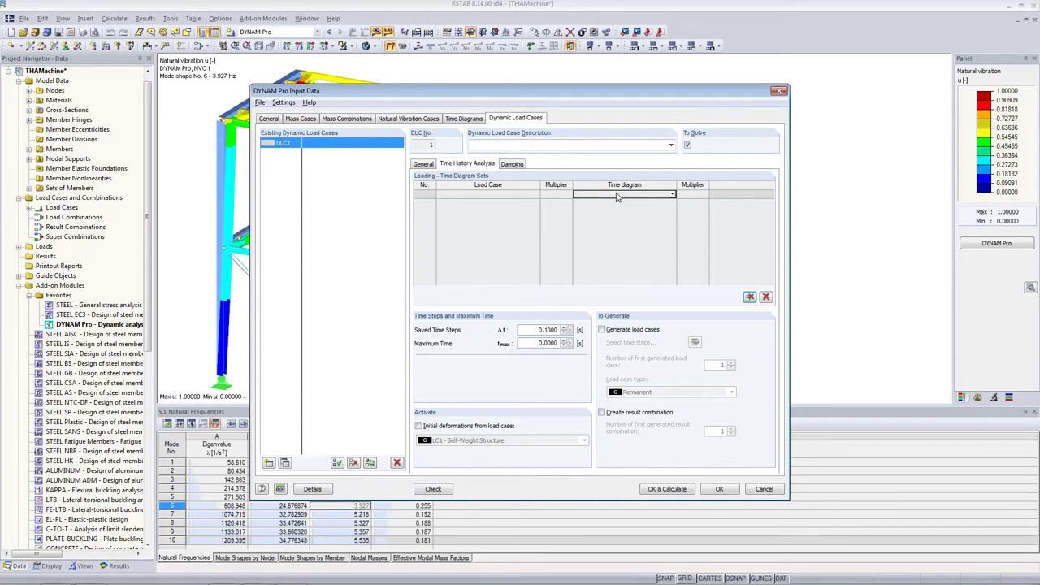
{"action": "key", "text": "alt+Tab"}
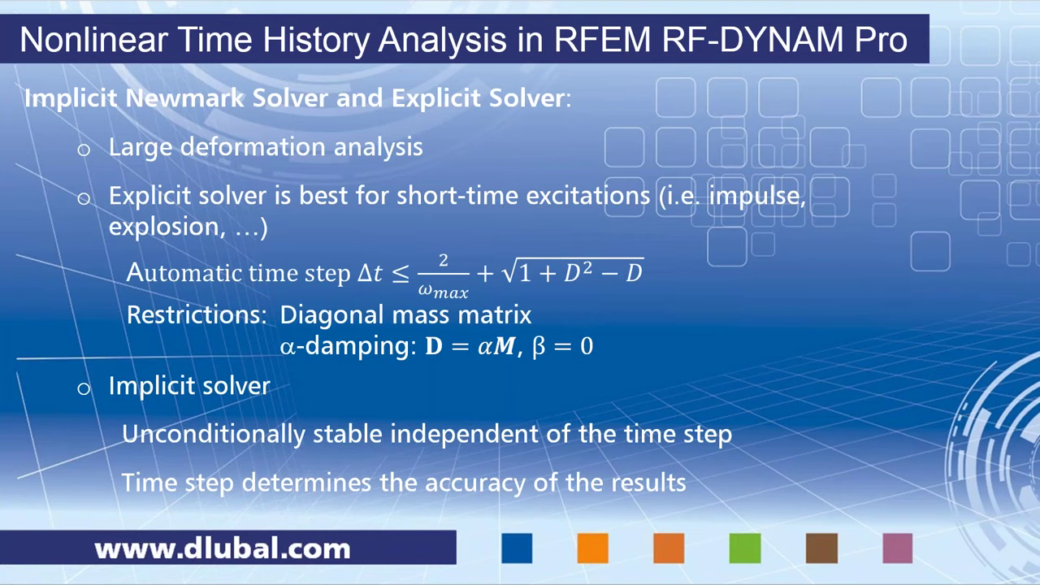
{"action": "left_click", "coordinate": [696, 297]}
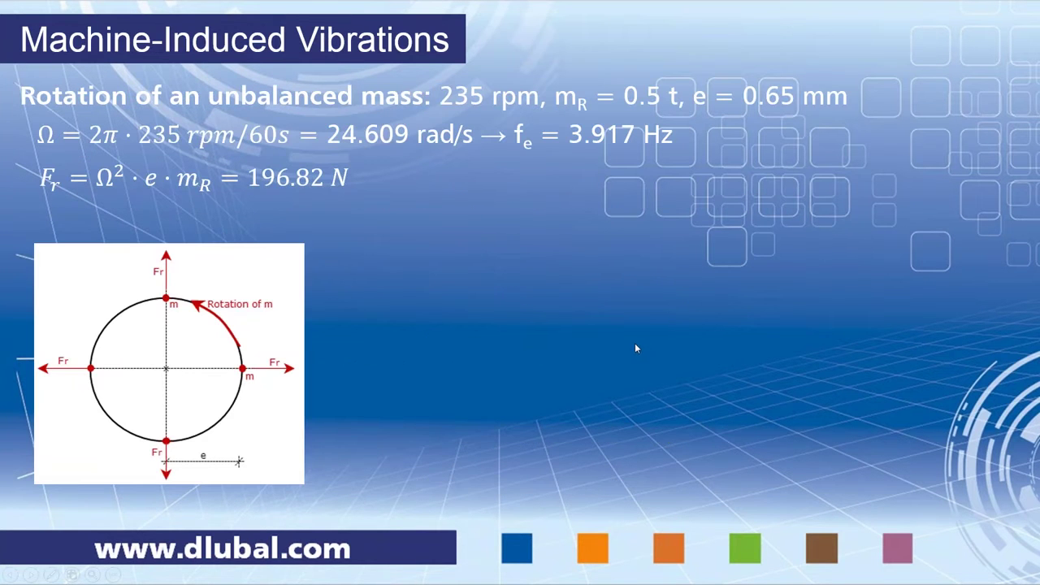
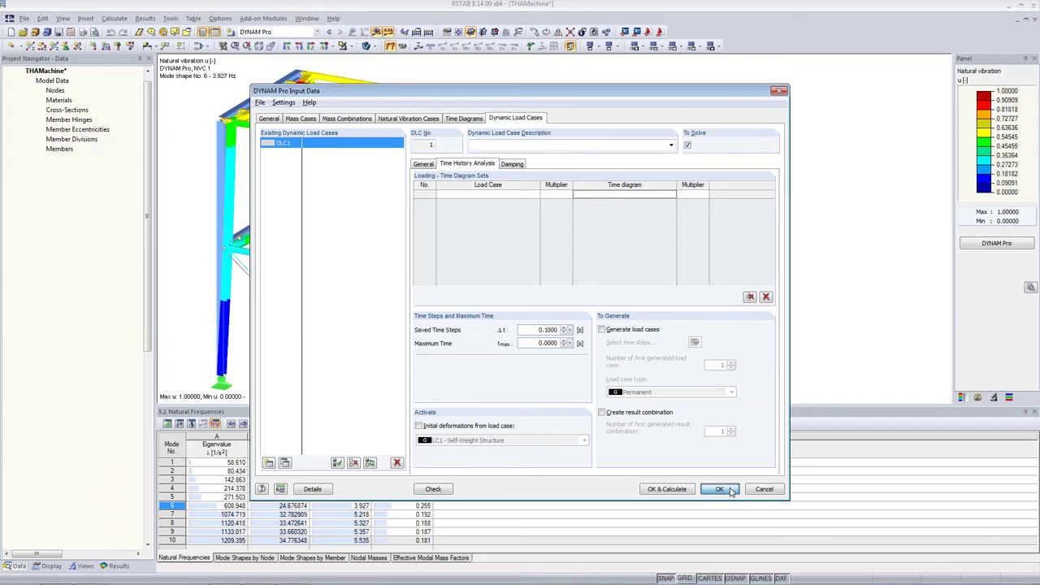
Create load case LC3 with the description "Radial force, vertical".
{"action": "left_click", "coordinate": [201, 46]}
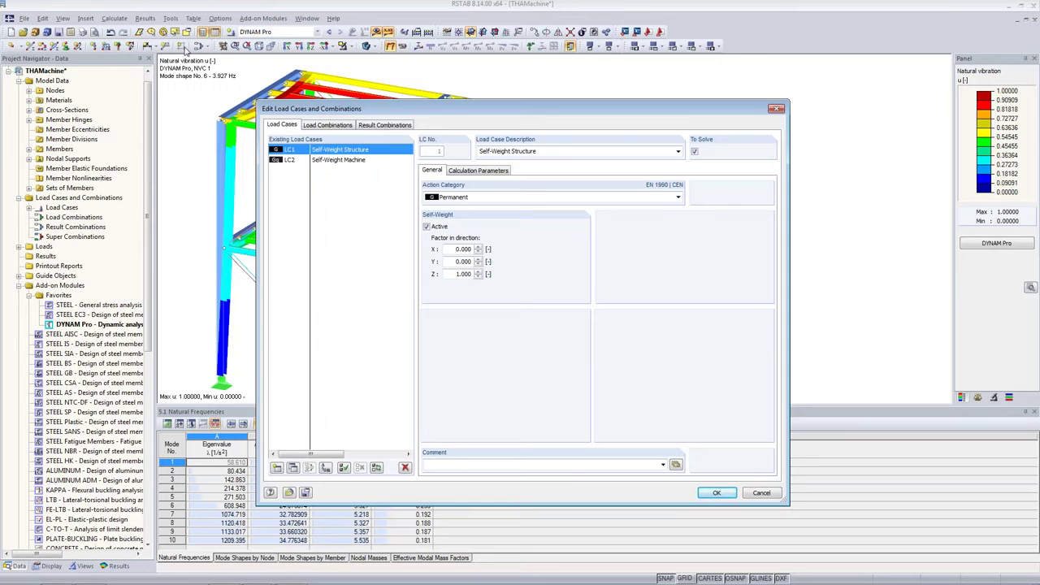
{"action": "left_click", "coordinate": [277, 468]}
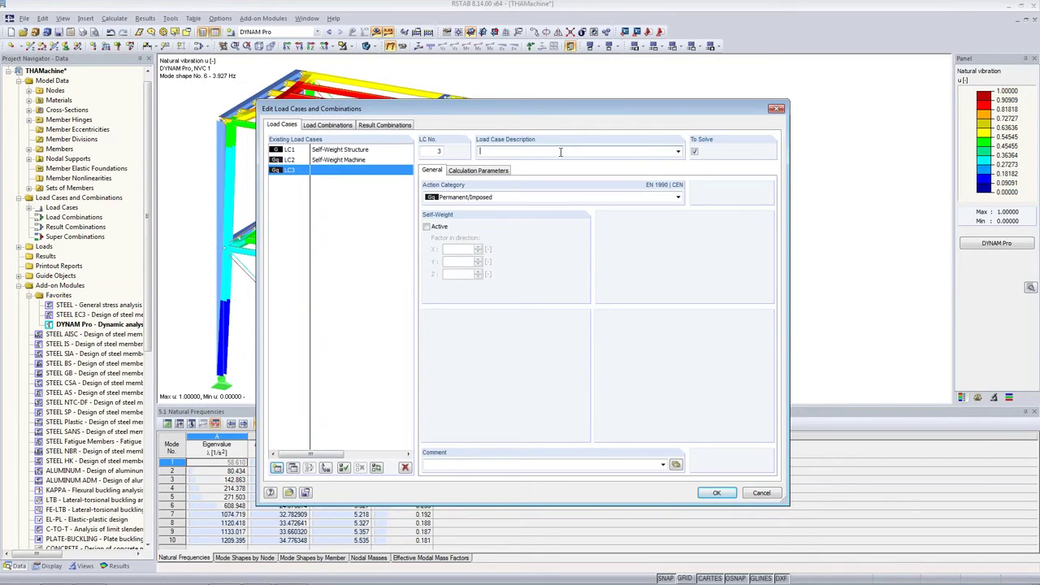
{"action": "type", "text": "Radial force, vertical"}
{"action": "left_click", "coordinate": [717, 492]}
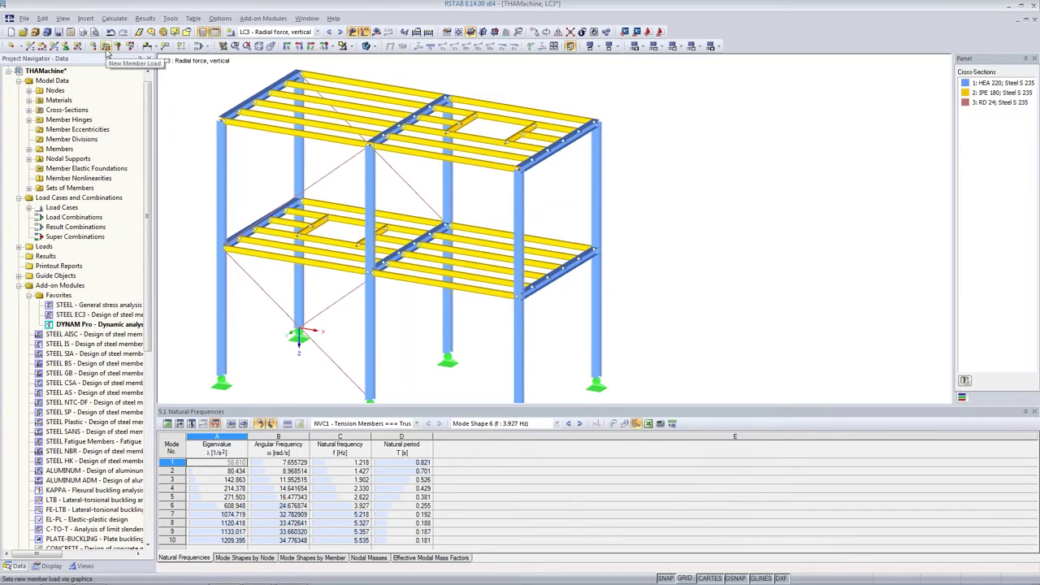
Define a uniform member force of 24.603 N/m in global Z and apply it to the beams framing the upper floor's machine opening.
{"action": "left_click", "coordinate": [105, 50]}
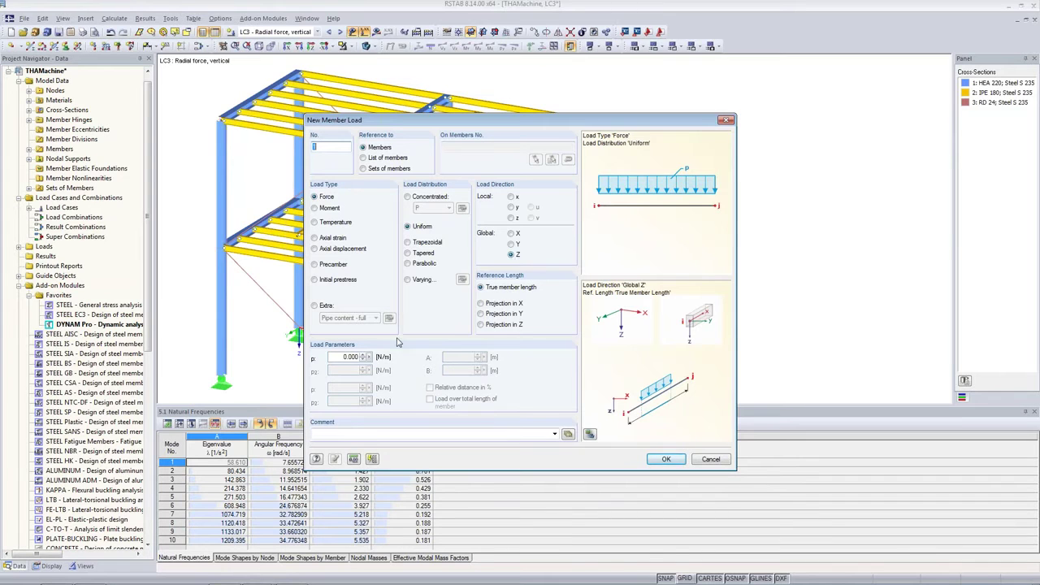
{"action": "double_click", "coordinate": [351, 357]}
{"action": "left_click_drag", "start_coordinate": [454, 123], "coordinate": [675, 144]}
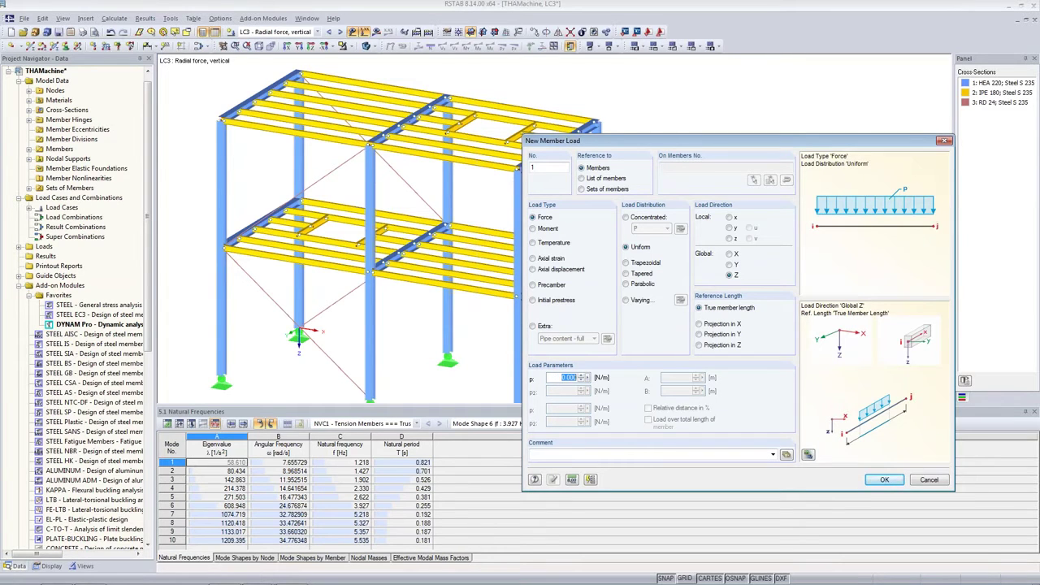
{"action": "type", "text": "24.603"}
{"action": "left_click", "coordinate": [882, 479]}
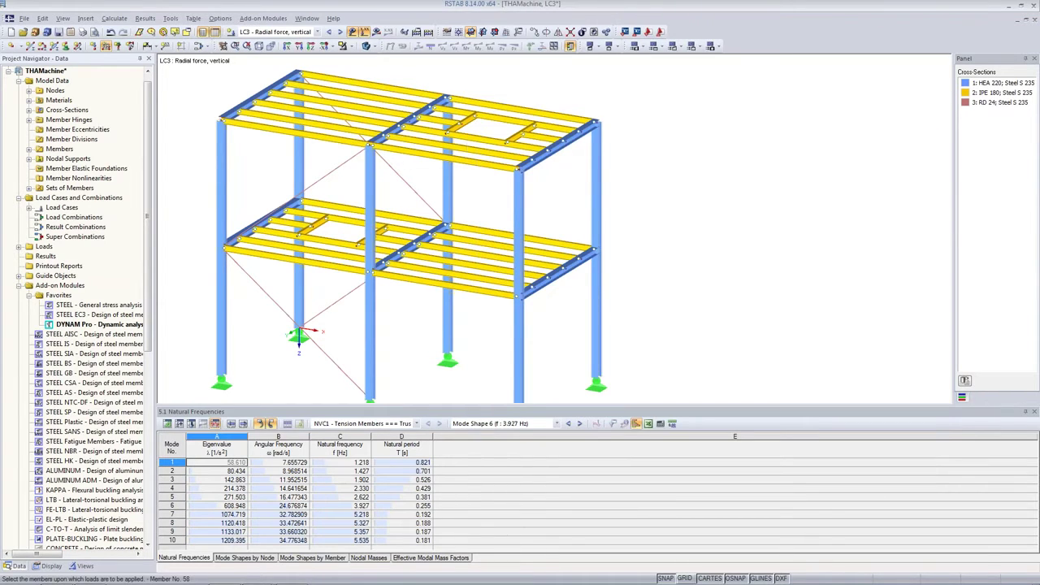
{"action": "left_click", "coordinate": [463, 118]}
{"action": "left_click", "coordinate": [498, 128]}
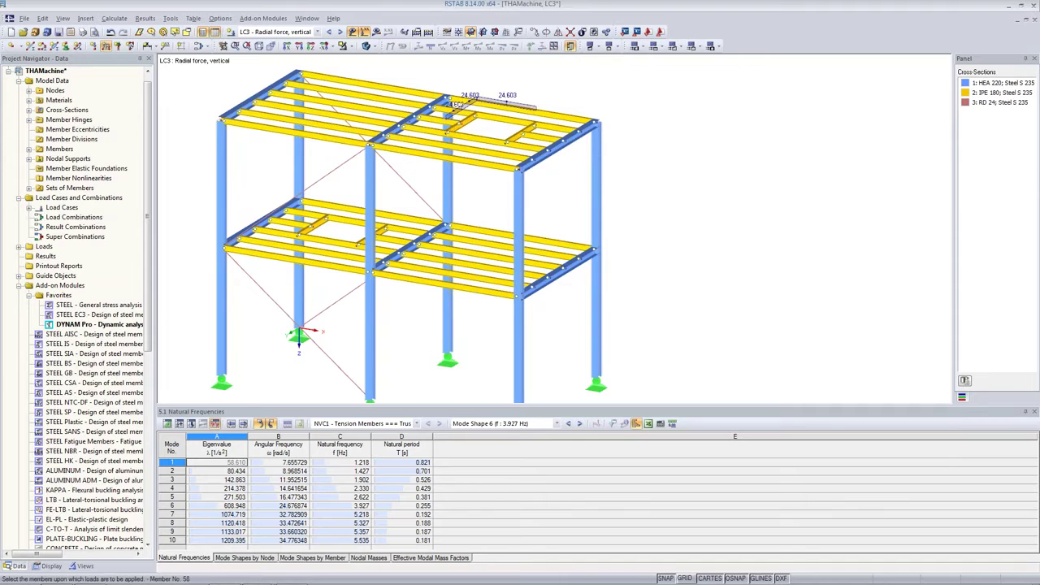
{"action": "left_click", "coordinate": [522, 133]}
Apply the same vertical member load to the four beams around the lower floor's machine opening and enlarge the model view.
{"action": "scroll", "coordinate": [325, 244], "scroll_direction": "up", "scroll_amount": 1}
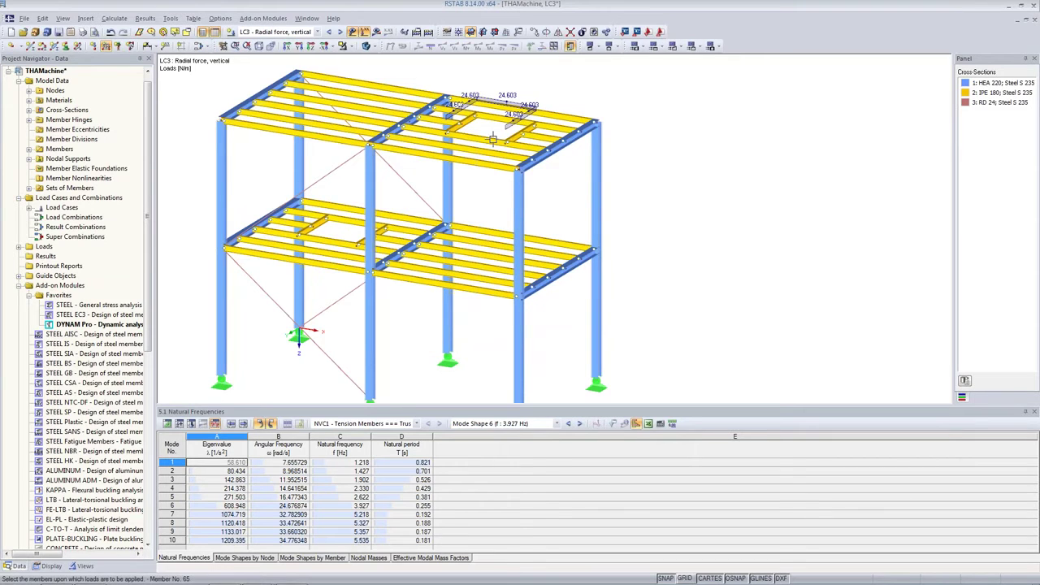
{"action": "scroll", "coordinate": [335, 221], "scroll_direction": "up", "scroll_amount": 1}
{"action": "left_click", "coordinate": [313, 213]}
{"action": "left_click", "coordinate": [294, 229]}
{"action": "left_click", "coordinate": [354, 220]}
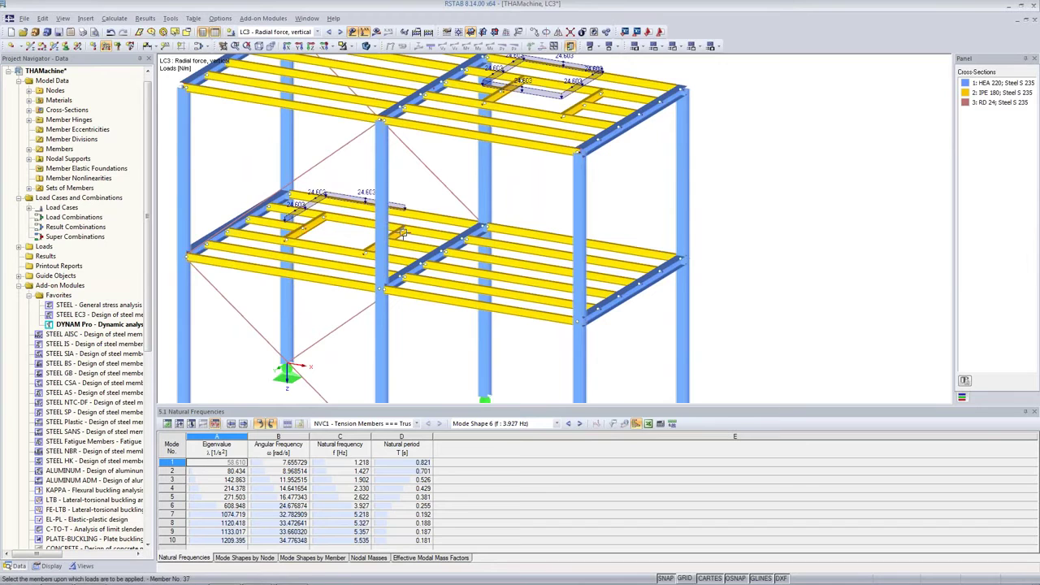
{"action": "left_click", "coordinate": [398, 232]}
{"action": "left_click", "coordinate": [350, 223]}
{"action": "key", "text": "Escape"}
{"action": "scroll", "coordinate": [622, 292], "scroll_direction": "down", "scroll_amount": 1}
{"action": "left_click_drag", "start_coordinate": [555, 402], "coordinate": [555, 485]}
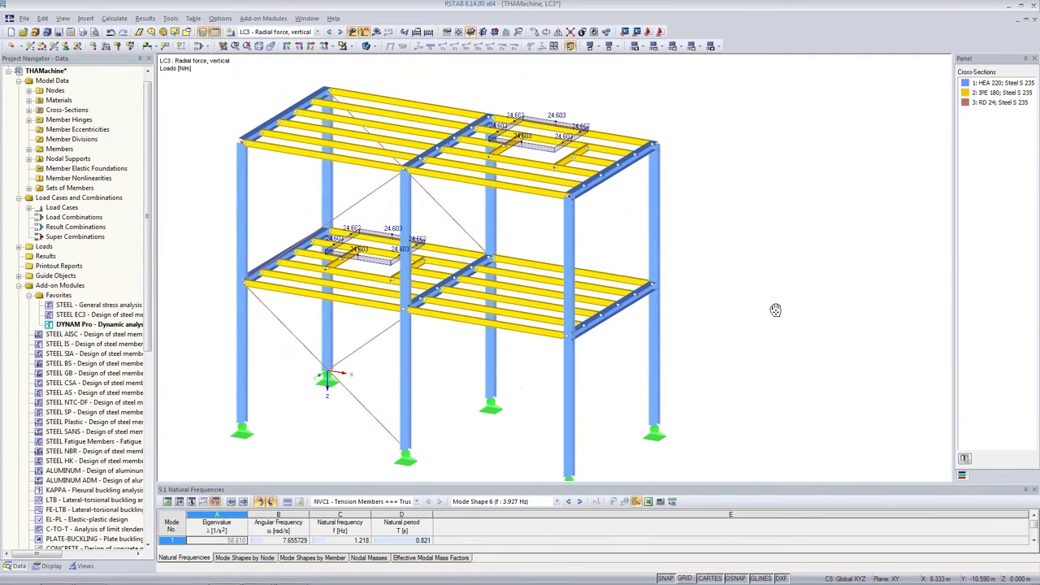
{"action": "middle_click_drag", "start_coordinate": [775, 309], "coordinate": [729, 312]}
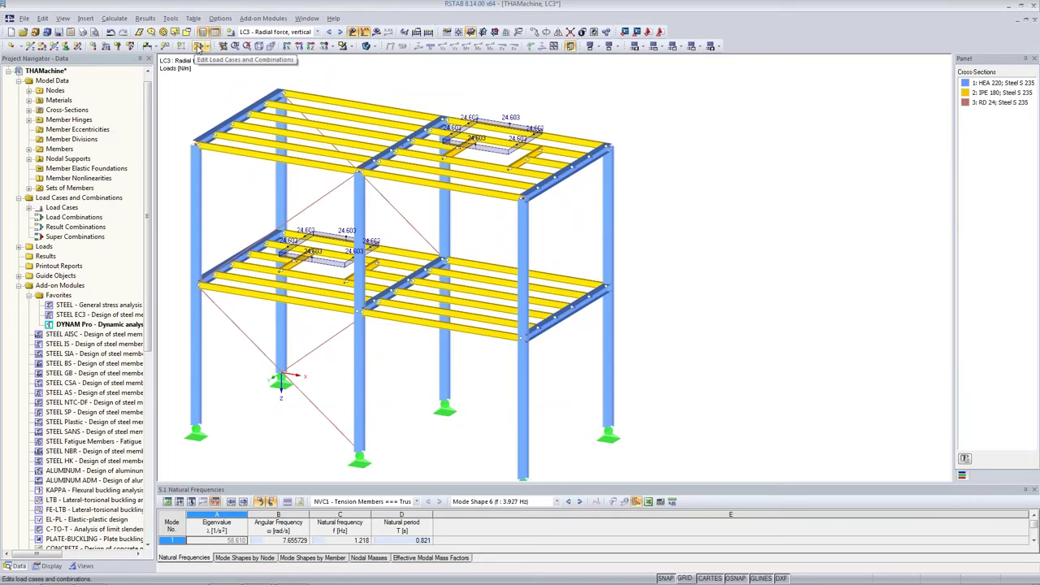
Copy load case LC3 as LC4 and change the copy's description to "Radial force, horizontal".
{"action": "left_click", "coordinate": [199, 47]}
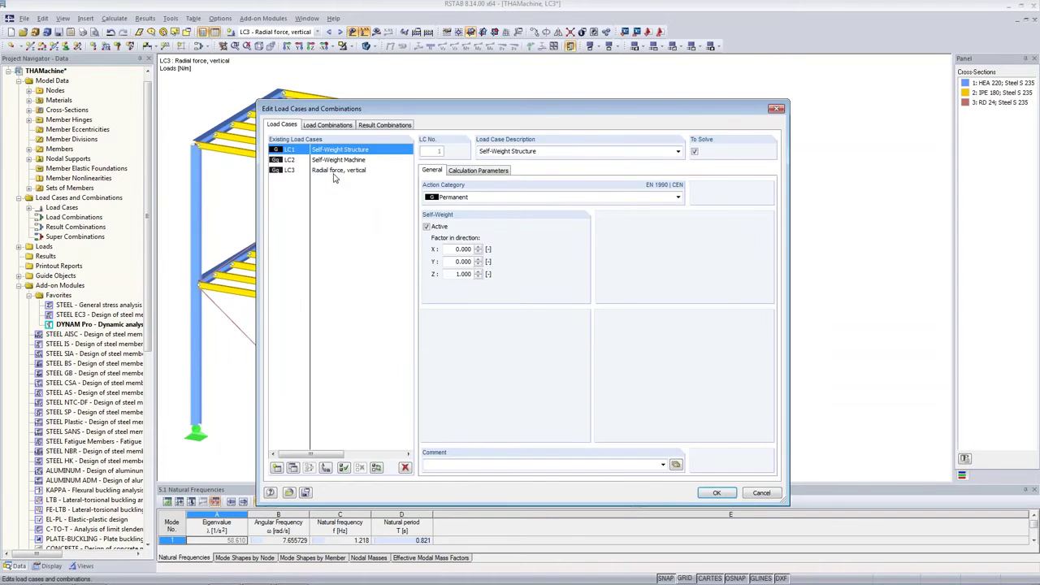
{"action": "left_click", "coordinate": [335, 173]}
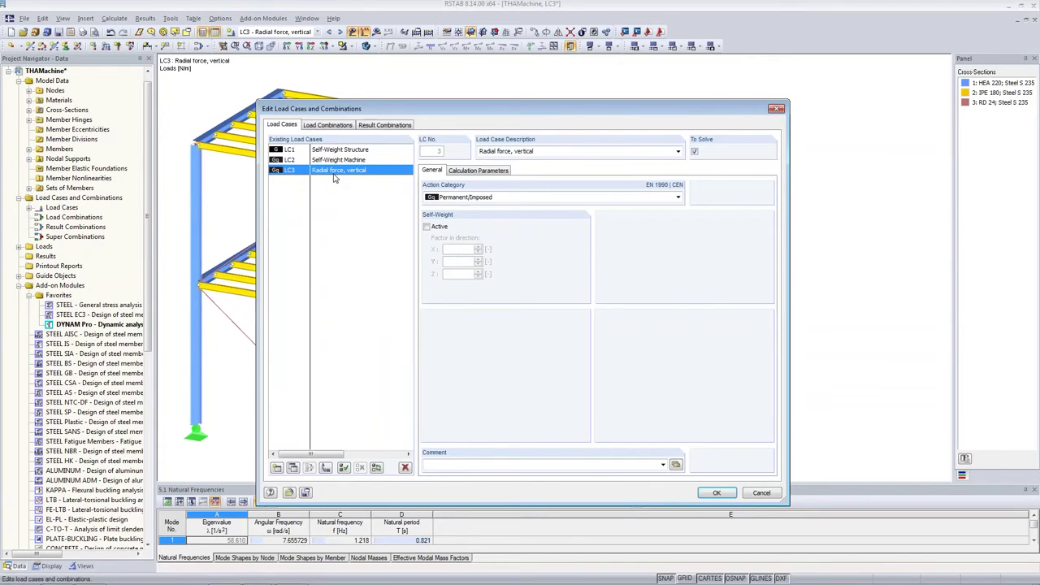
{"action": "left_click", "coordinate": [293, 468]}
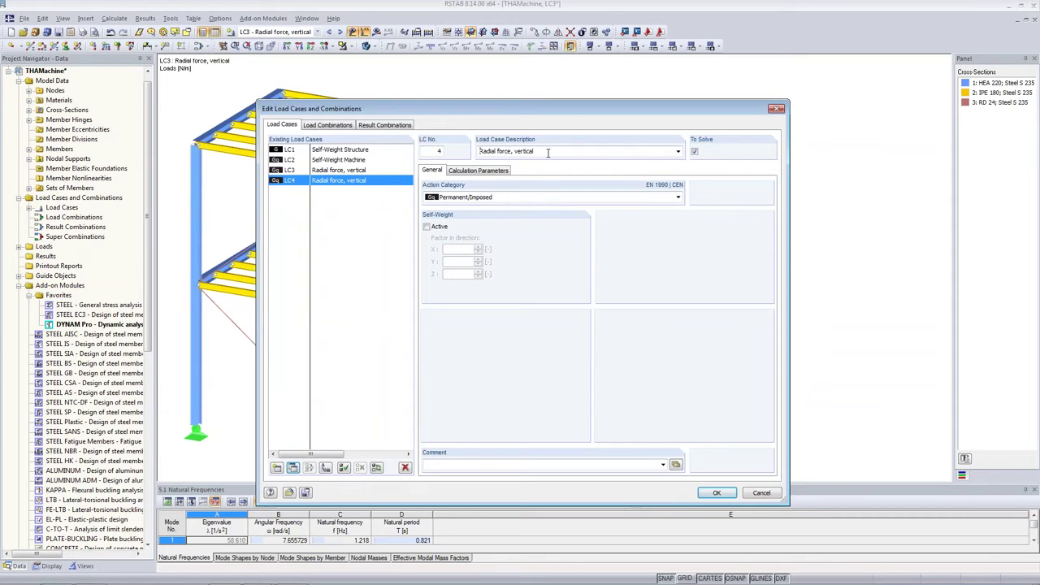
{"action": "key", "text": "BackSpace"}
{"action": "key", "text": "BackSpace"}
{"action": "key", "text": "BackSpace"}
{"action": "key", "text": "BackSpace"}
{"action": "key", "text": "BackSpace"}
{"action": "key", "text": "BackSpace"}
{"action": "key", "text": "BackSpace"}
{"action": "key", "text": "BackSpace"}
{"action": "type", "text": "horizont"}
{"action": "left_click", "coordinate": [720, 493]}
Change the direction of LC4's member load to global X in the member loads table and check its full definition.
{"action": "left_click_drag", "start_coordinate": [466, 485], "coordinate": [466, 353]}
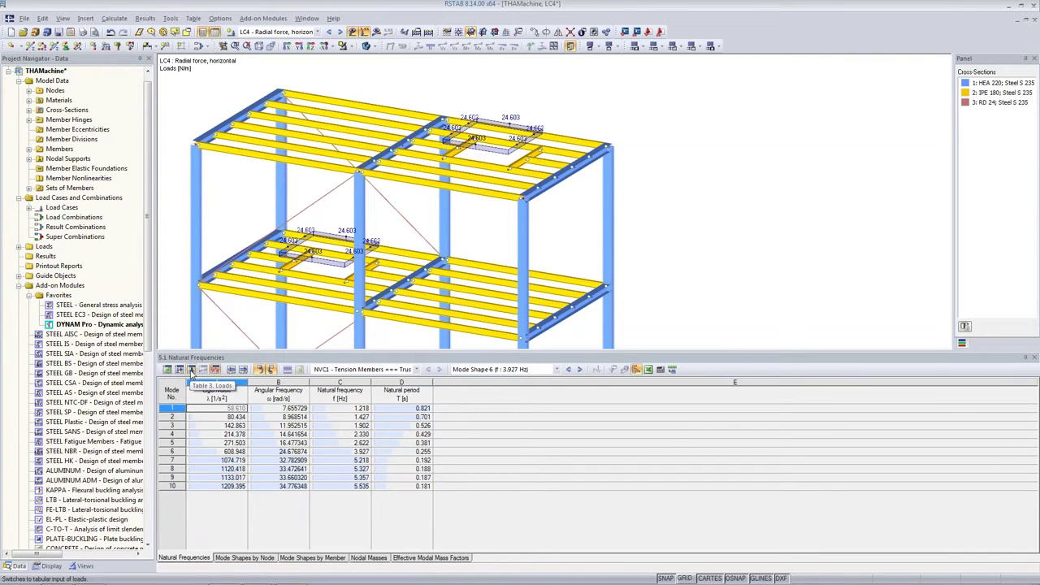
{"action": "left_click", "coordinate": [192, 370]}
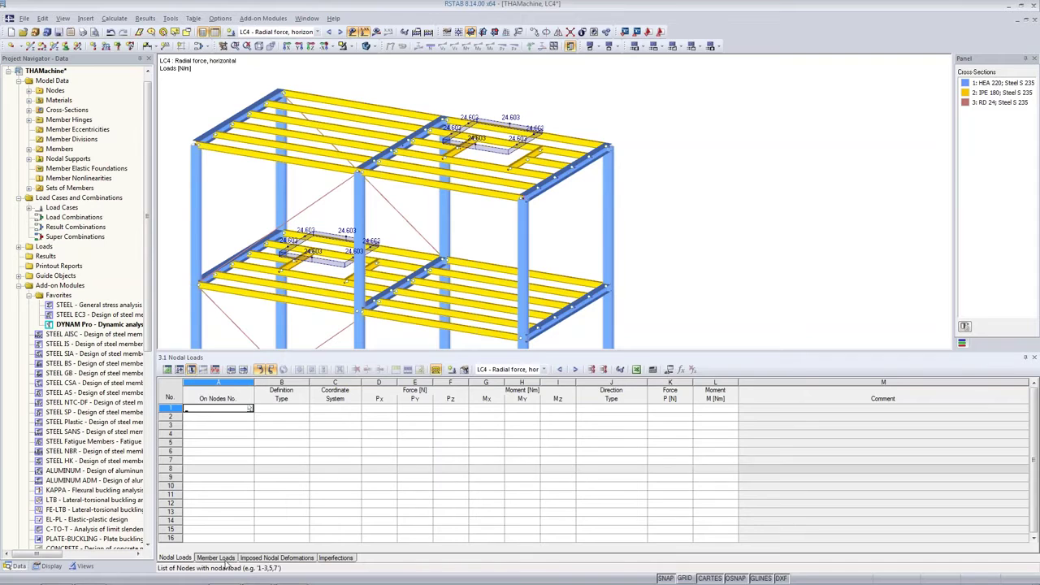
{"action": "left_click", "coordinate": [224, 559]}
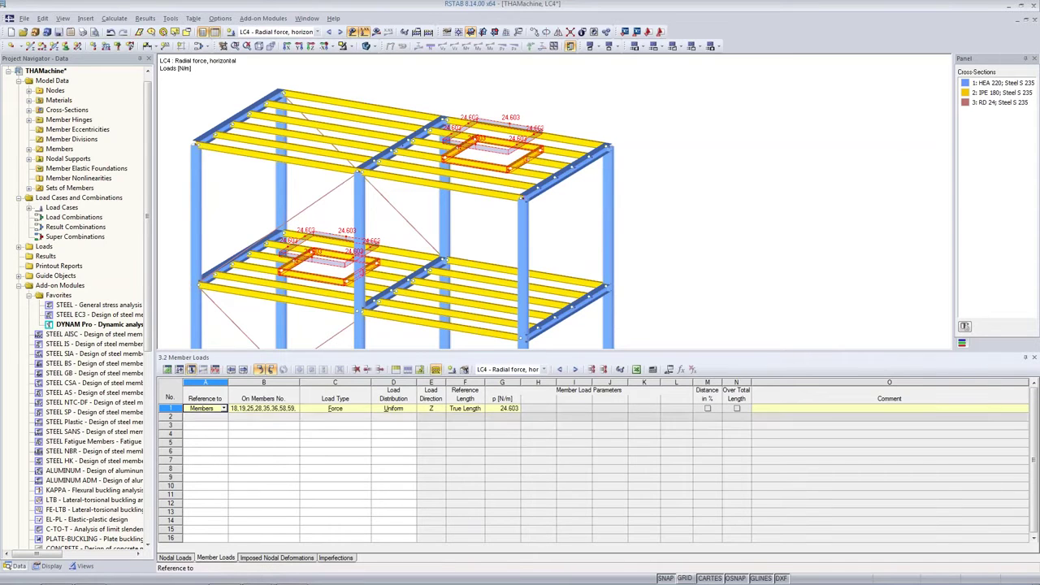
{"action": "left_click", "coordinate": [166, 408]}
{"action": "left_click", "coordinate": [442, 410]}
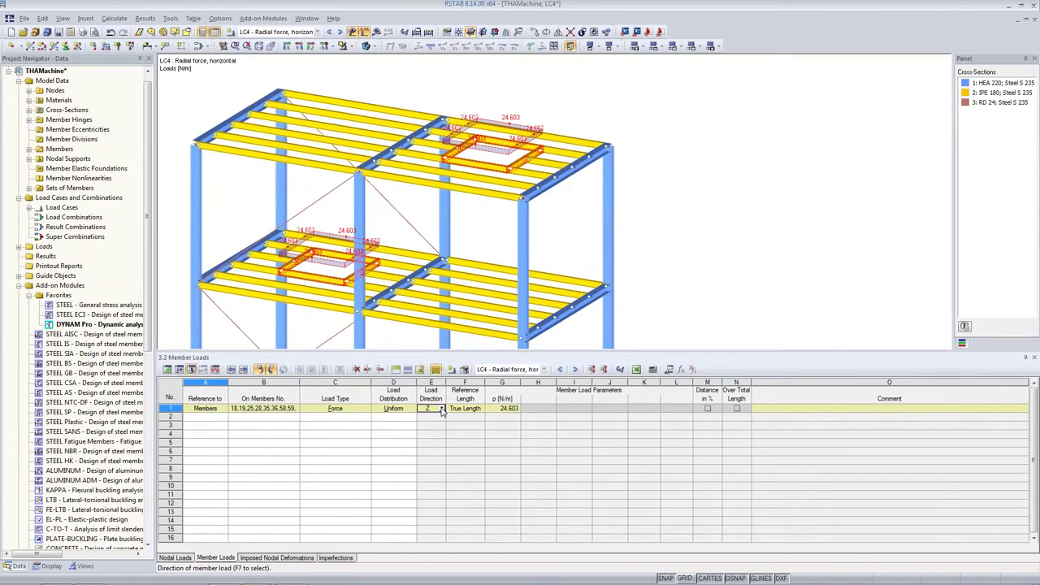
{"action": "left_click", "coordinate": [442, 409]}
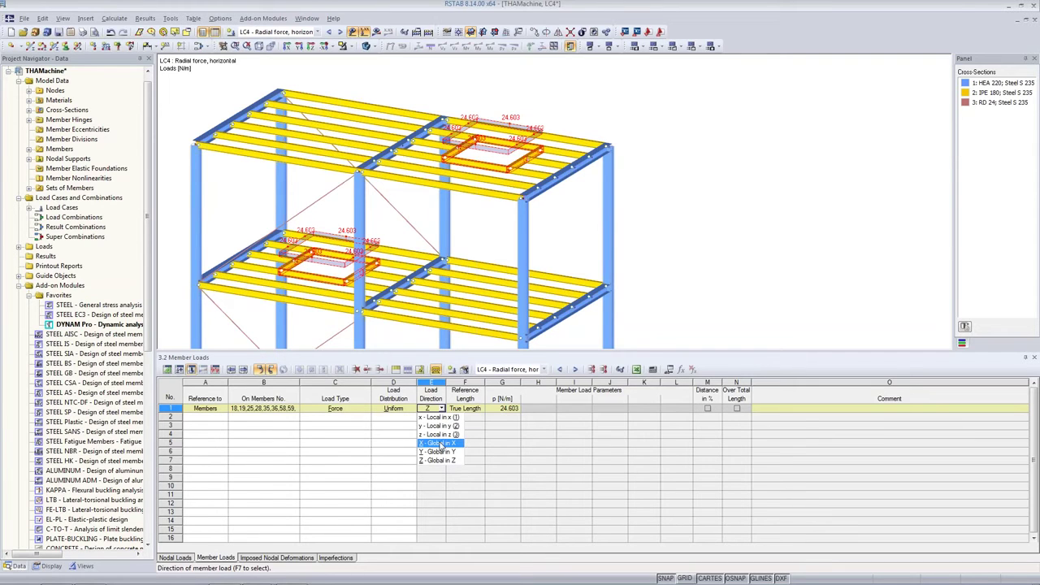
{"action": "left_click", "coordinate": [440, 444]}
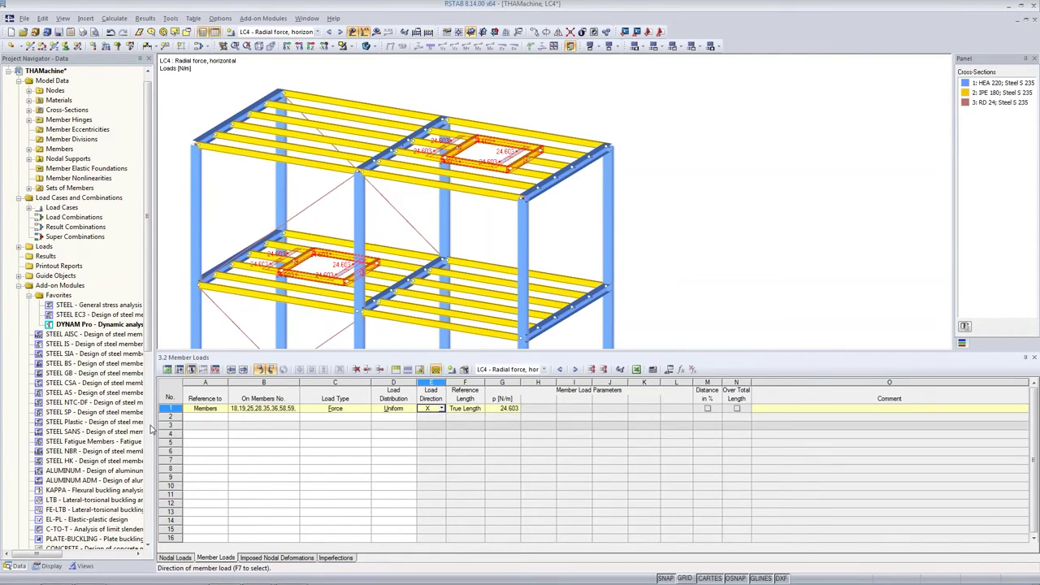
{"action": "left_click", "coordinate": [169, 407]}
{"action": "left_click", "coordinate": [408, 370]}
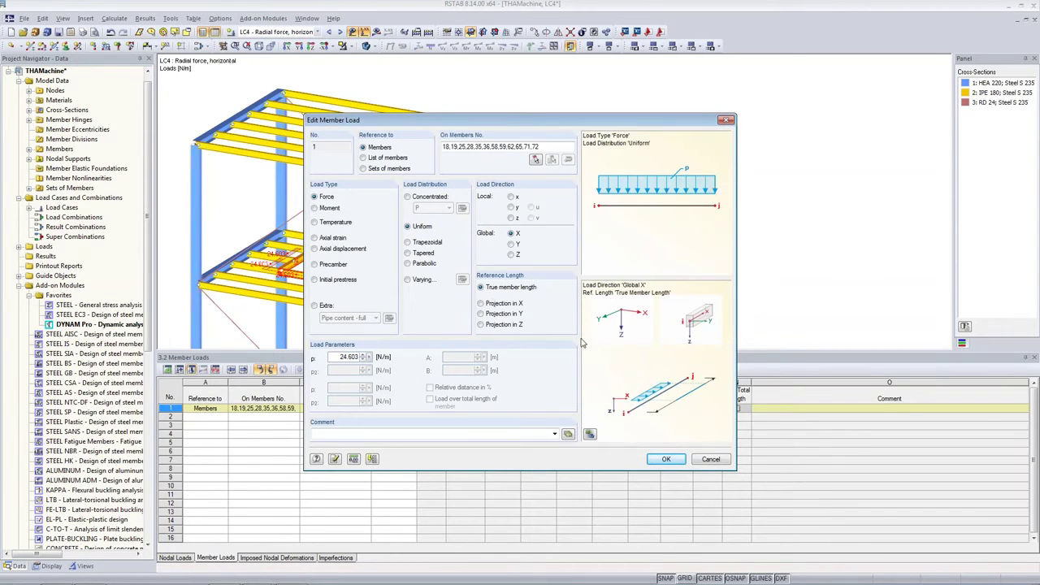
{"action": "left_click", "coordinate": [675, 462]}
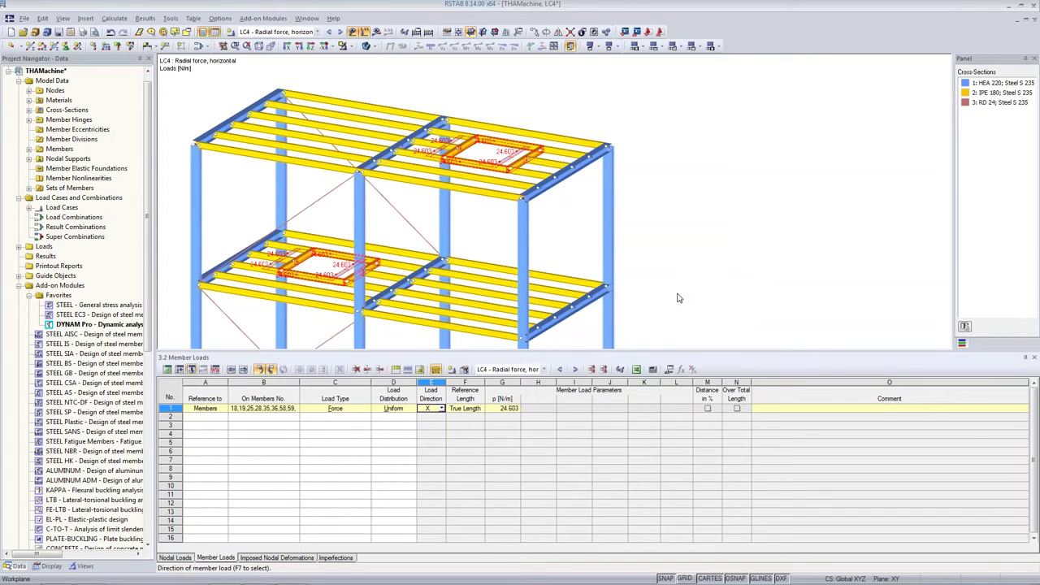
Enlarge the model view and compare the member loads of LC3 with those of LC4.
{"action": "left_click_drag", "start_coordinate": [618, 357], "coordinate": [620, 450]}
{"action": "double_click", "coordinate": [633, 451]}
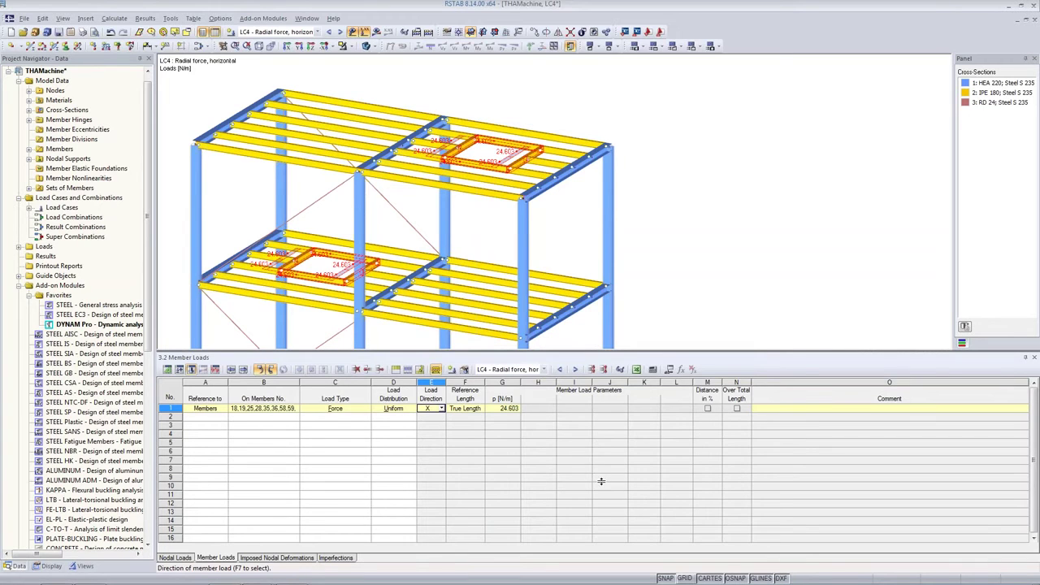
{"action": "left_click_drag", "start_coordinate": [601, 480], "coordinate": [601, 483]}
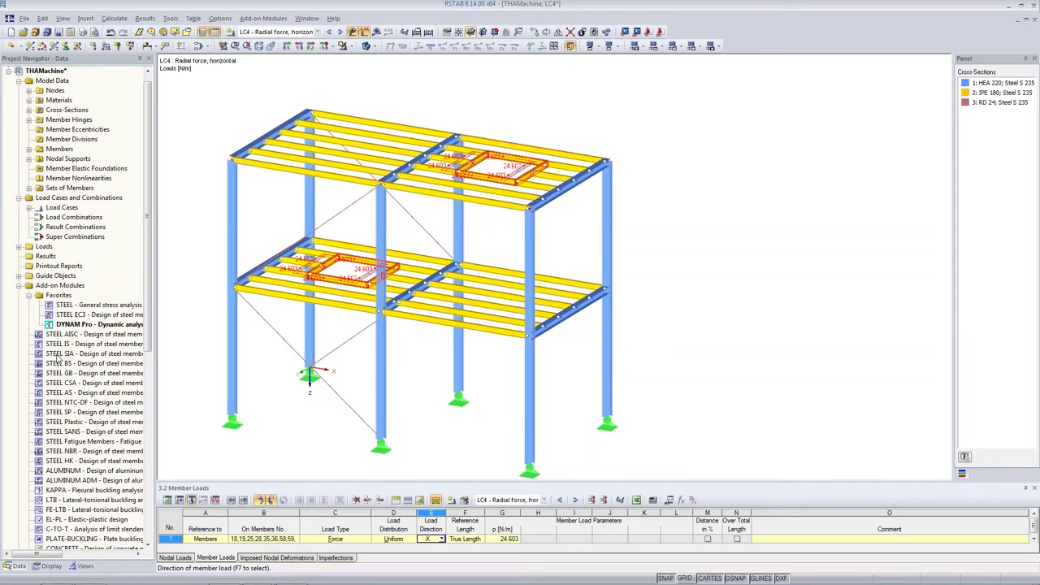
{"action": "left_click", "coordinate": [328, 31]}
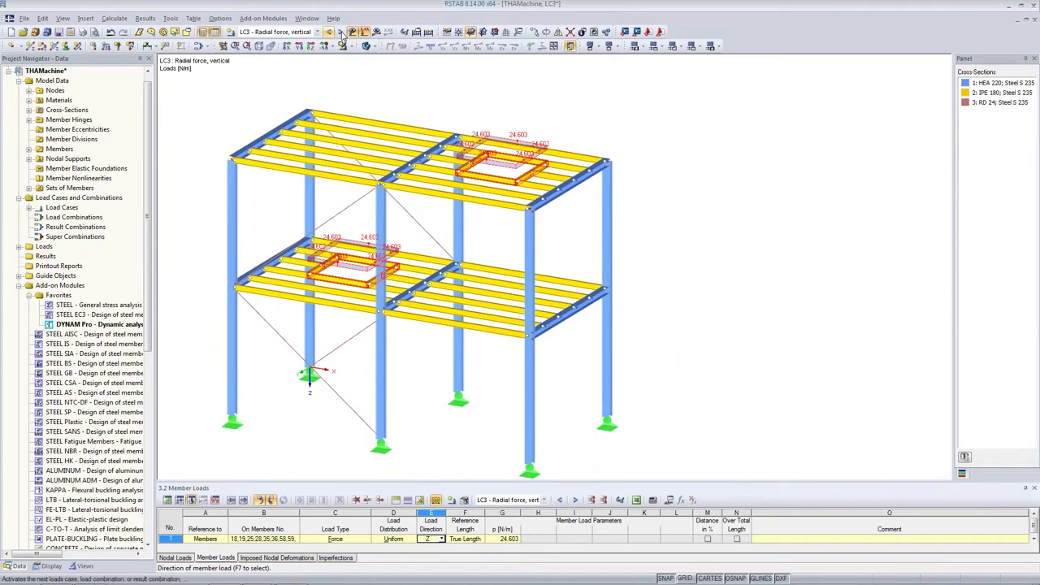
{"action": "left_click", "coordinate": [339, 32]}
Give the periodic time diagram TD1 in DYNAM Pro an angular frequency of 24.609 rad/s and the description "vertical".
{"action": "double_click", "coordinate": [81, 325]}
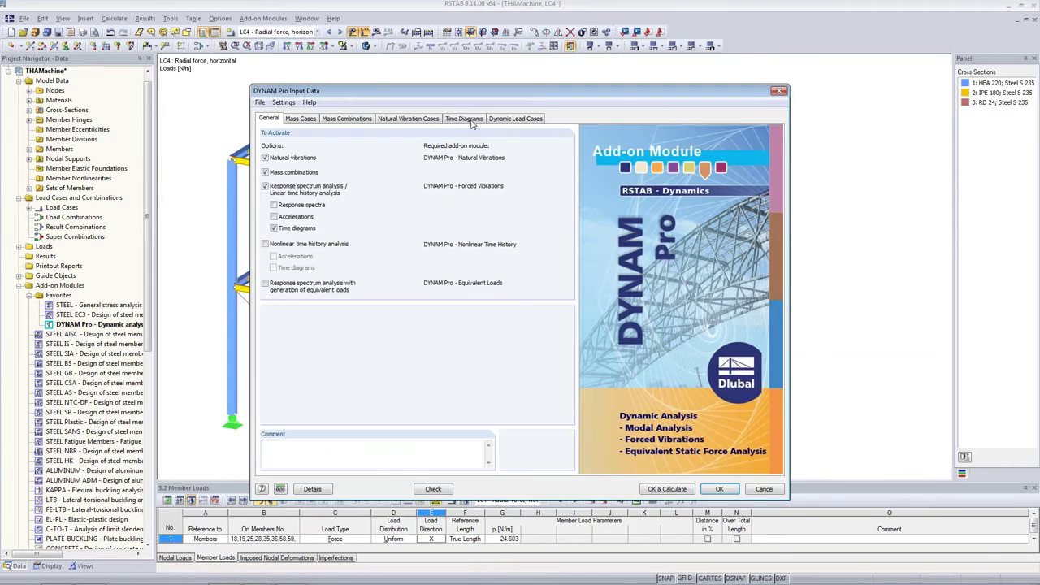
{"action": "left_click", "coordinate": [464, 118]}
{"action": "left_click", "coordinate": [619, 204]}
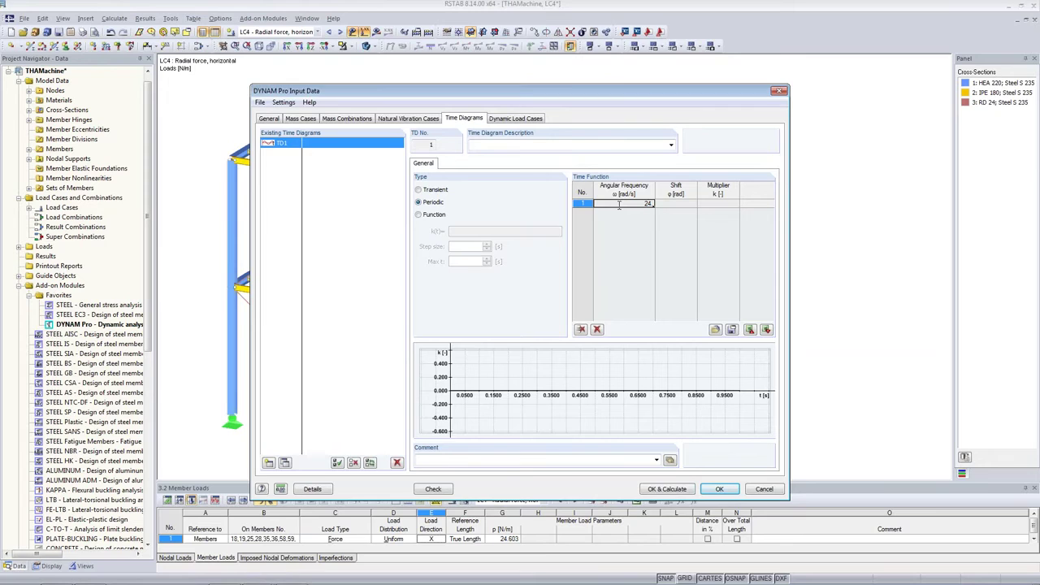
{"action": "type", "text": "24.609"}
{"action": "key", "text": "Return"}
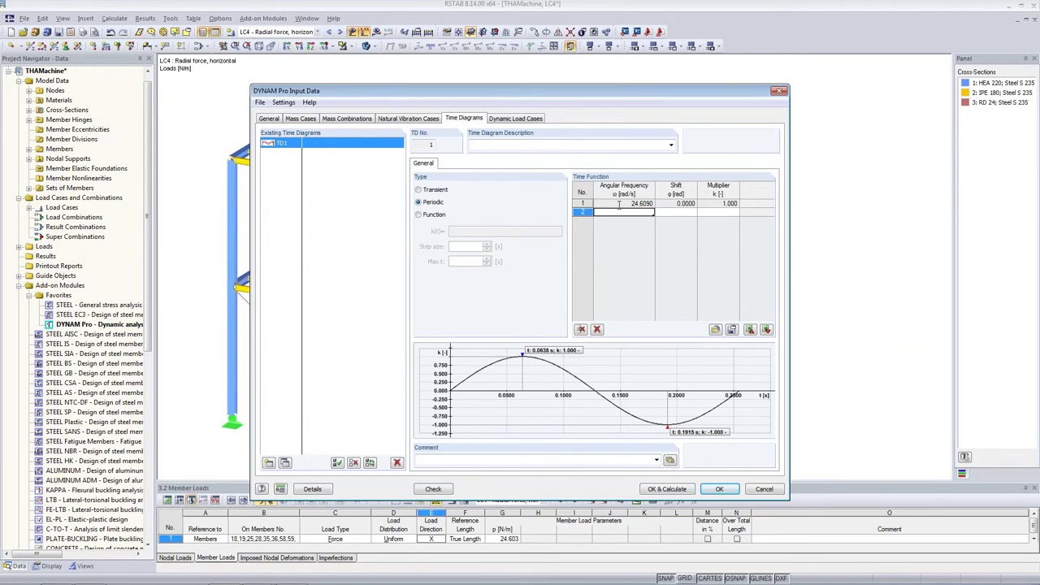
{"action": "left_click", "coordinate": [534, 144]}
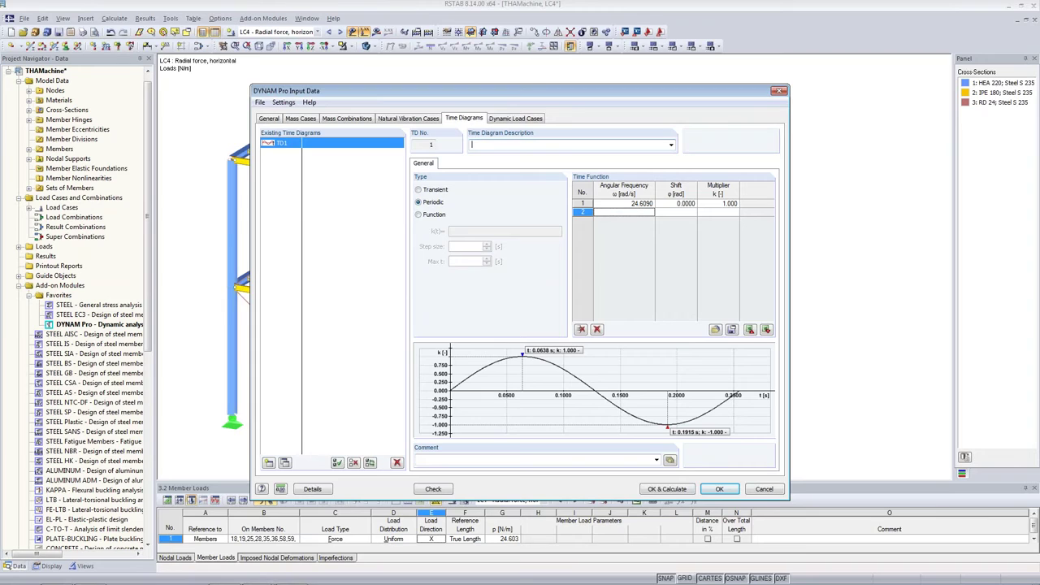
{"action": "type", "text": "vertical"}
Copy time diagram TD1 as TD2, describe it as "horizontal" and set its phase shift to 1.5708 rad.
{"action": "left_click", "coordinate": [285, 463]}
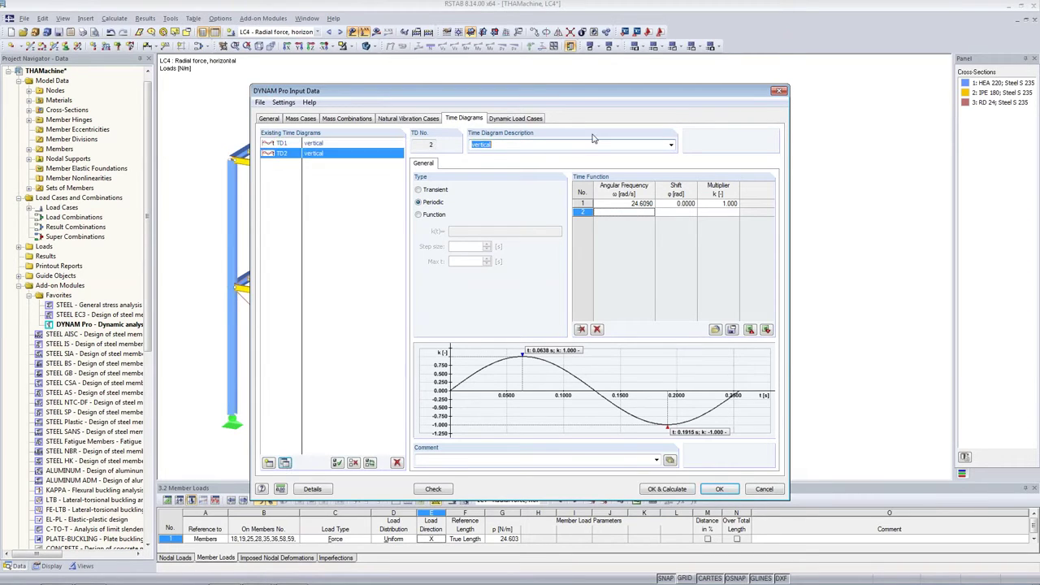
{"action": "type", "text": "horizont"}
{"action": "left_click", "coordinate": [666, 203]}
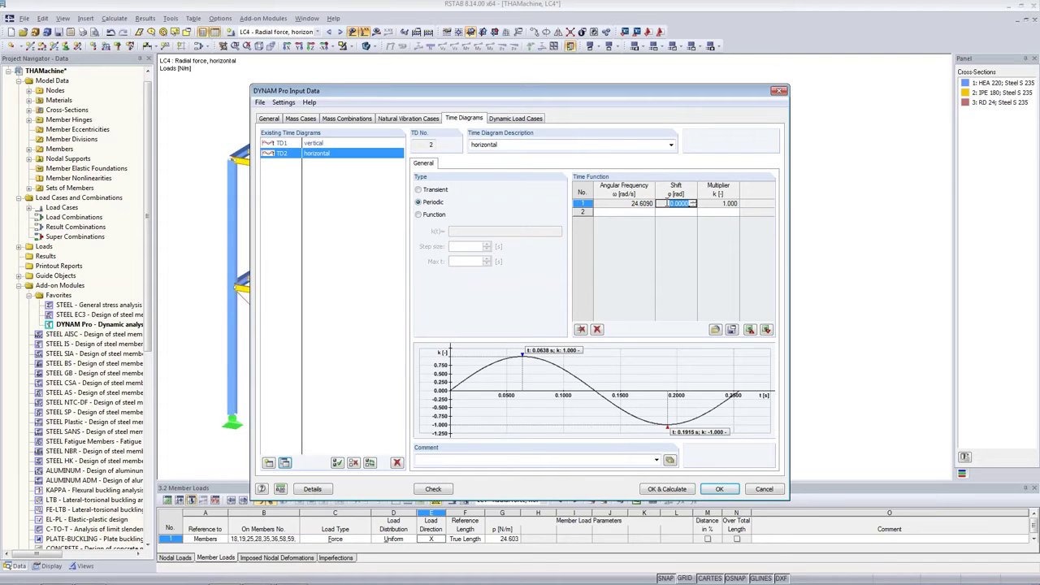
{"action": "type", "text": "1.5708"}
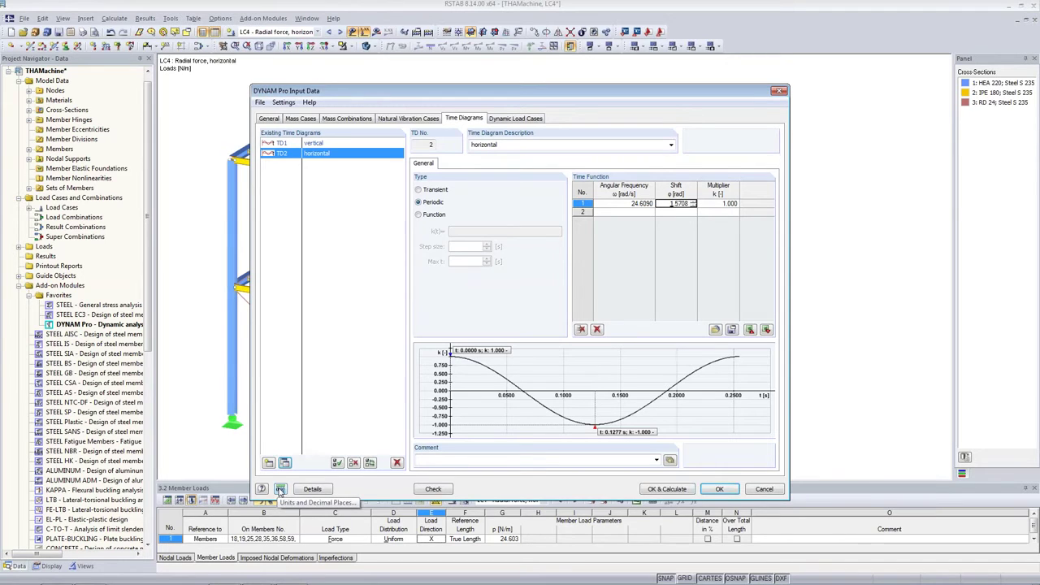
Switch the dynamic load rotation unit of DYNAM Pro from radians to degrees.
{"action": "left_click", "coordinate": [280, 490]}
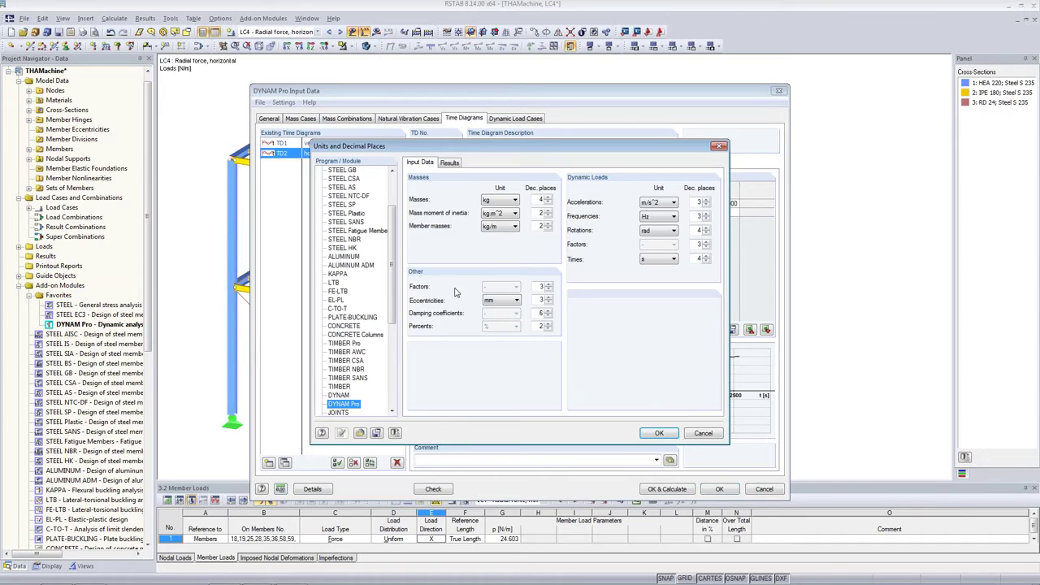
{"action": "left_click", "coordinate": [660, 231]}
{"action": "left_click", "coordinate": [654, 246]}
{"action": "left_click", "coordinate": [659, 432]}
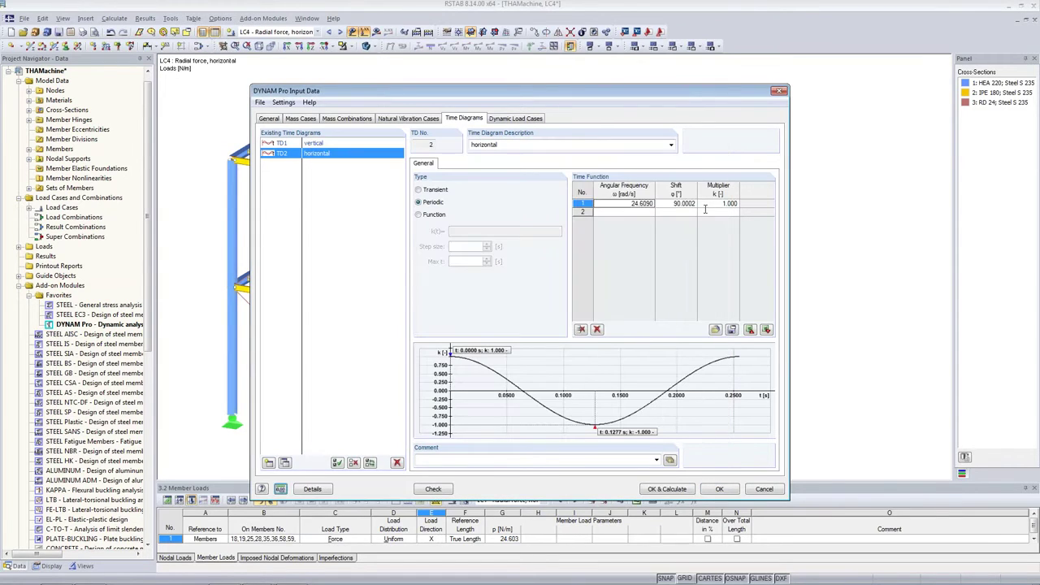
{"action": "left_click", "coordinate": [718, 203]}
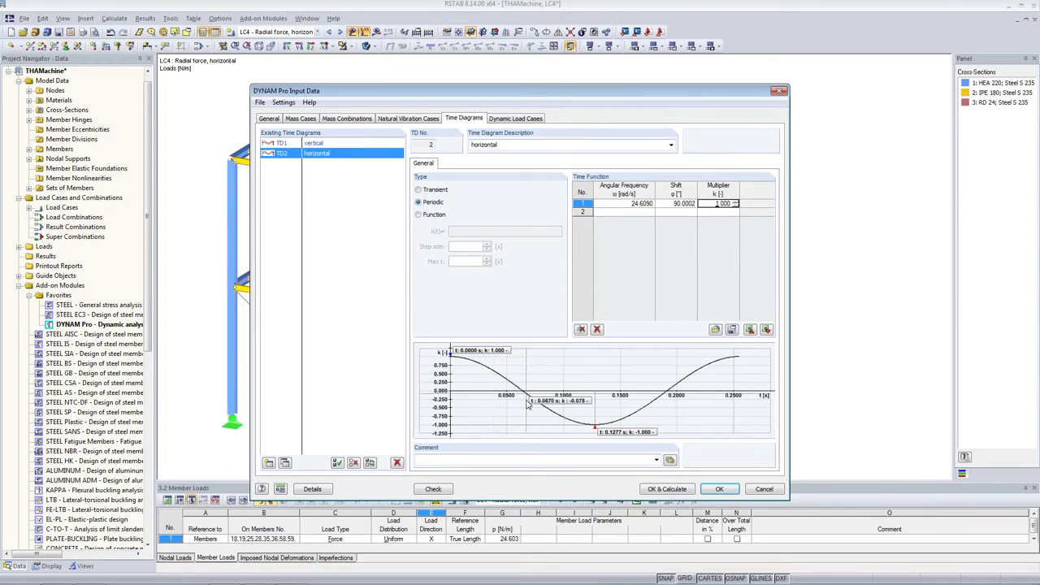
Add load case LC3 with time diagram TD1 as the first loading set of dynamic load case DLC1.
{"action": "left_click", "coordinate": [506, 121]}
{"action": "left_click", "coordinate": [488, 164]}
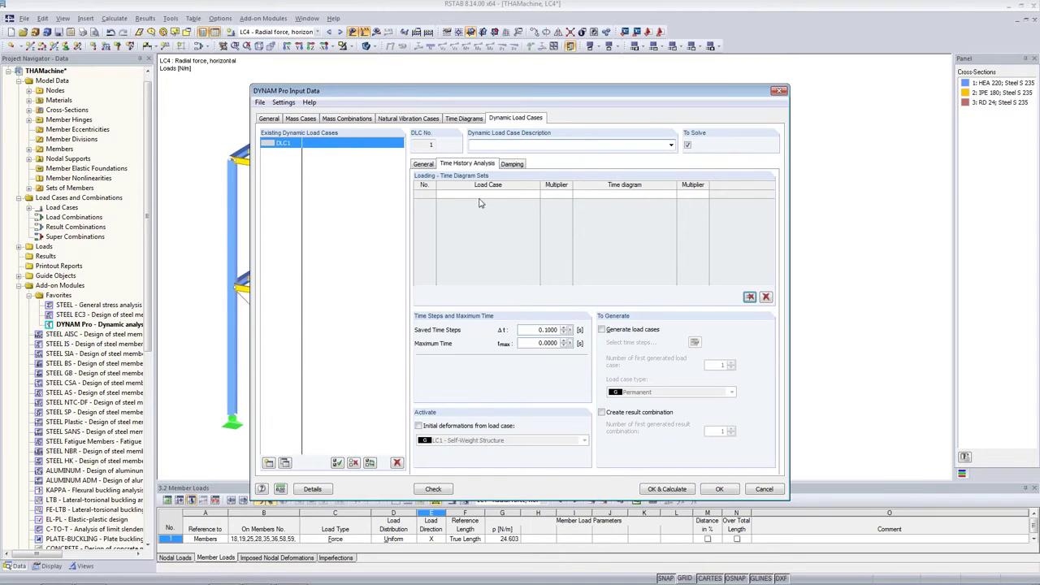
{"action": "left_click", "coordinate": [484, 195]}
{"action": "left_click", "coordinate": [535, 195]}
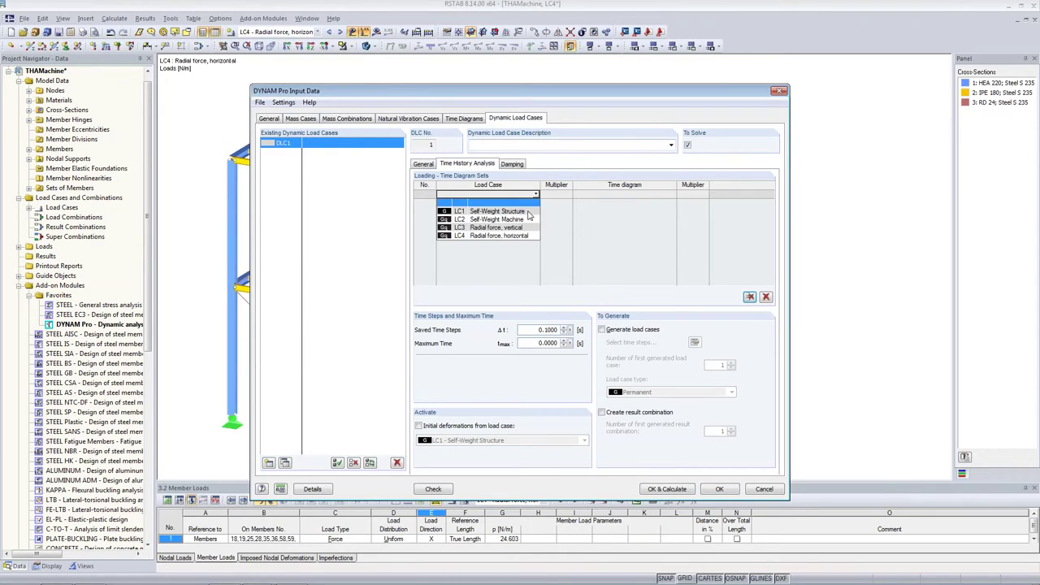
{"action": "left_click", "coordinate": [528, 228]}
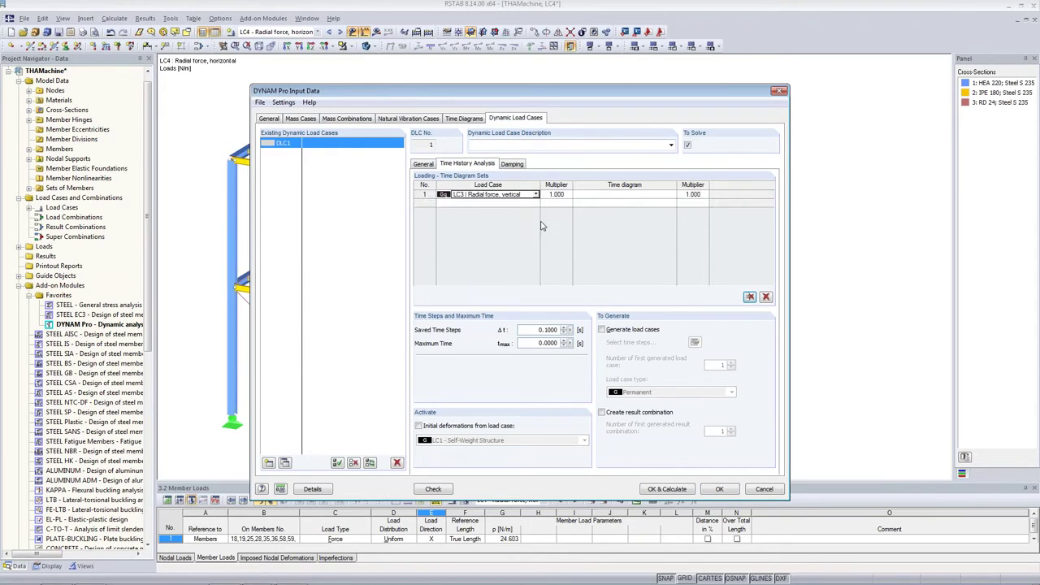
{"action": "left_click", "coordinate": [647, 196]}
{"action": "left_click", "coordinate": [672, 195]}
{"action": "left_click", "coordinate": [664, 211]}
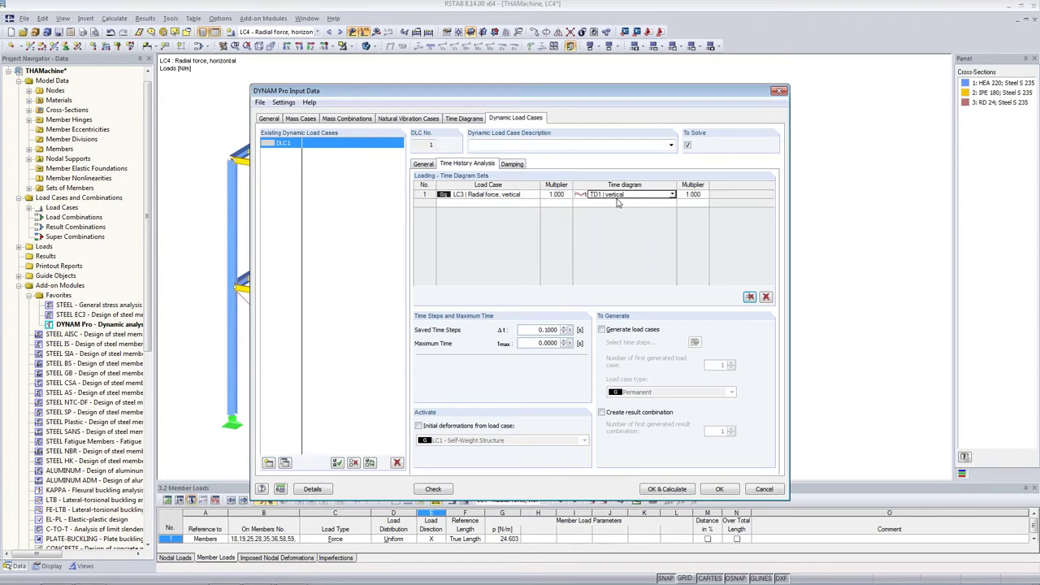
Add load case LC4 with time diagram TD2 as the second loading set of DLC1.
{"action": "left_click", "coordinate": [528, 204]}
{"action": "left_click", "coordinate": [535, 204]}
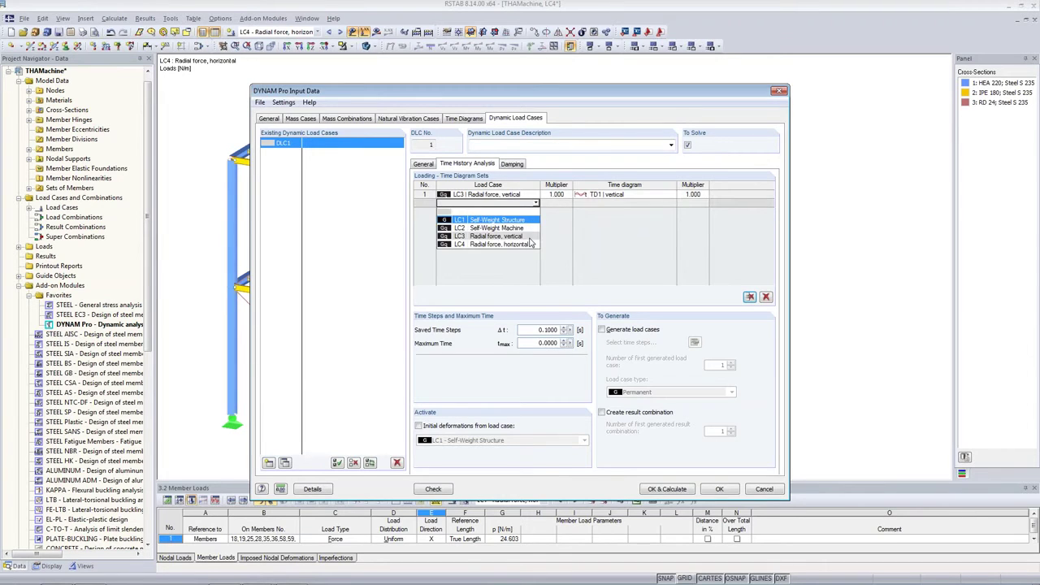
{"action": "left_click", "coordinate": [530, 243]}
{"action": "left_click", "coordinate": [638, 204]}
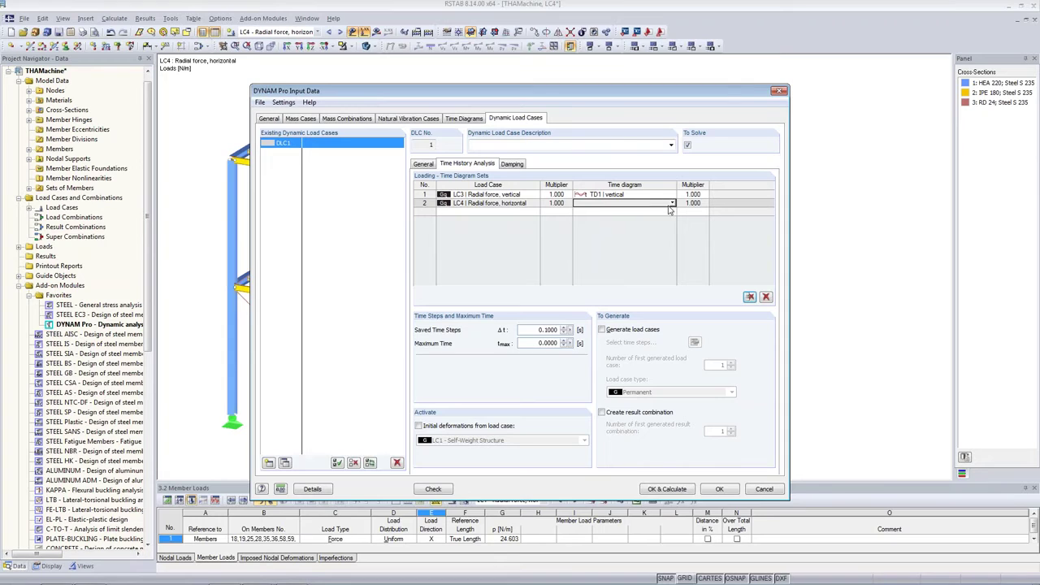
{"action": "left_click", "coordinate": [671, 203]}
{"action": "left_click", "coordinate": [654, 228]}
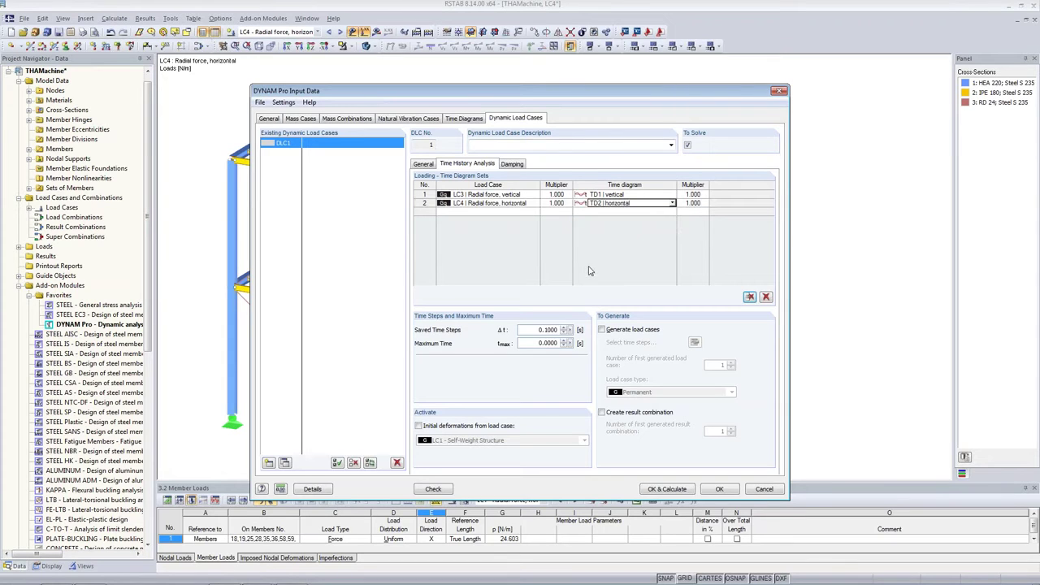
Describe DLC1 as "Linear Analysis", select the linear implicit Newmark analysis for time diagrams and return to its time history settings.
{"action": "left_click", "coordinate": [540, 144]}
{"action": "type", "text": "Linear Analysis"}
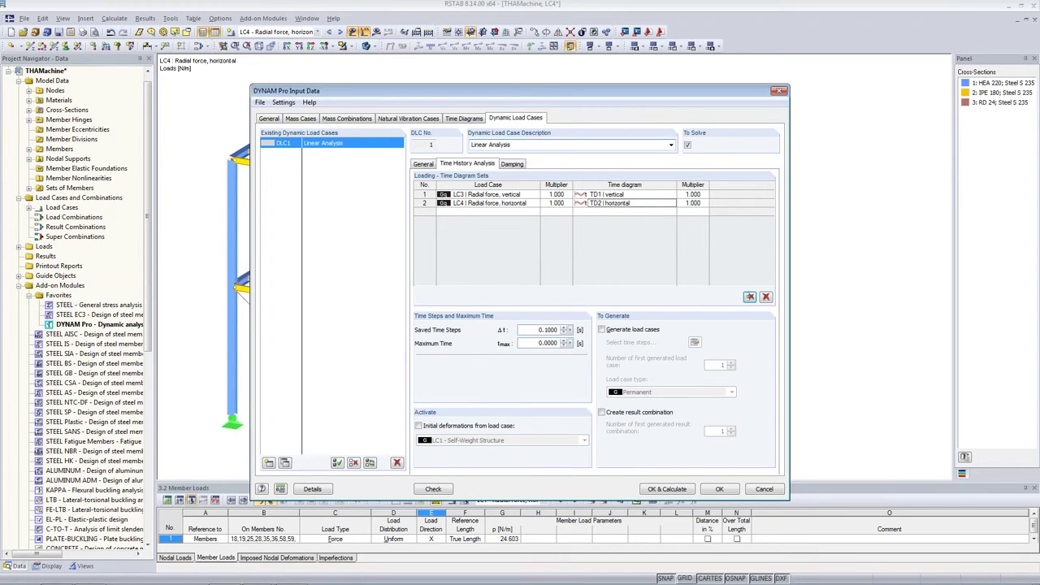
{"action": "left_click", "coordinate": [422, 164]}
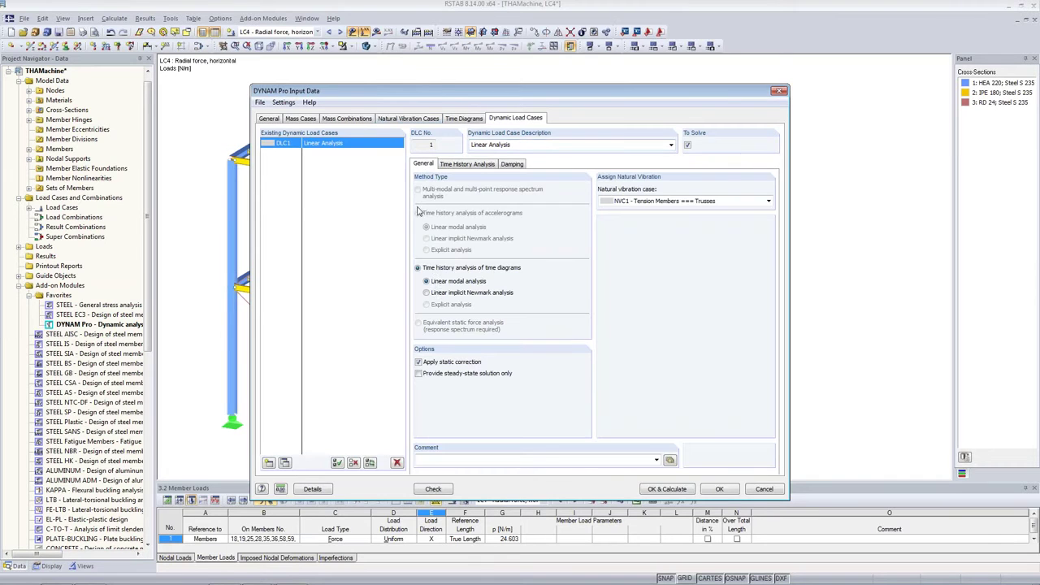
{"action": "left_click", "coordinate": [427, 293]}
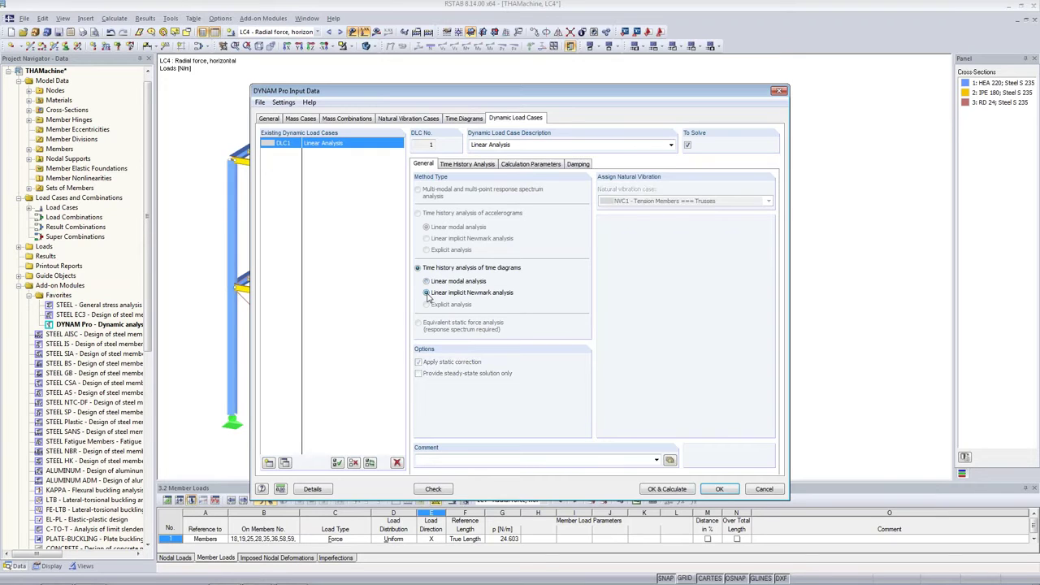
{"action": "left_click", "coordinate": [466, 164]}
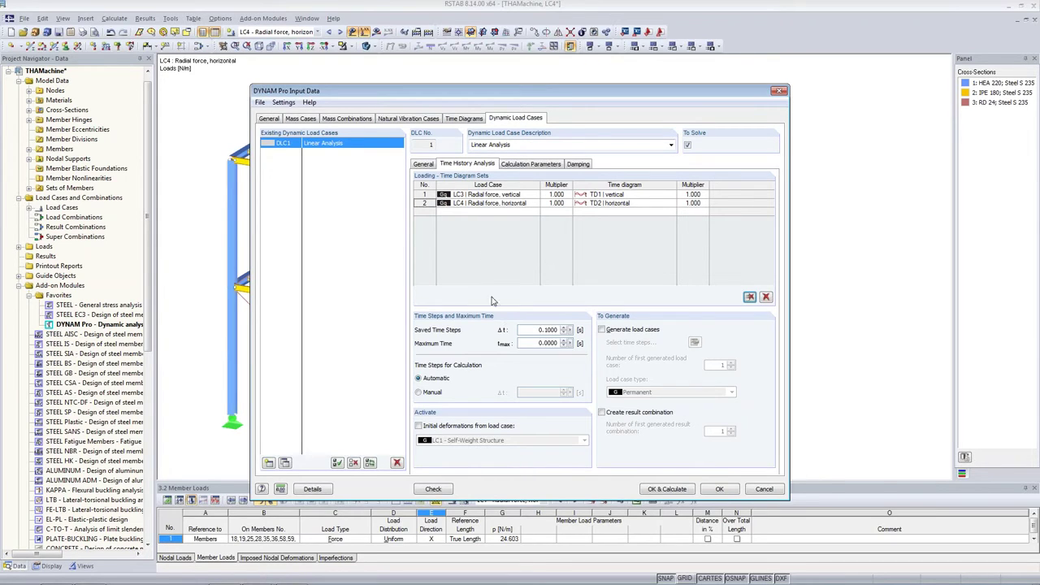
Set the saved time steps of DLC1 to 0.01 s and the maximum time to 10 s.
{"action": "left_click", "coordinate": [520, 329]}
{"action": "key", "text": "shift+End"}
{"action": "type", "text": "0.01"}
{"action": "key", "text": "Tab"}
{"action": "type", "text": "10"}
{"action": "key", "text": "Tab"}
{"action": "left_click", "coordinate": [424, 164]}
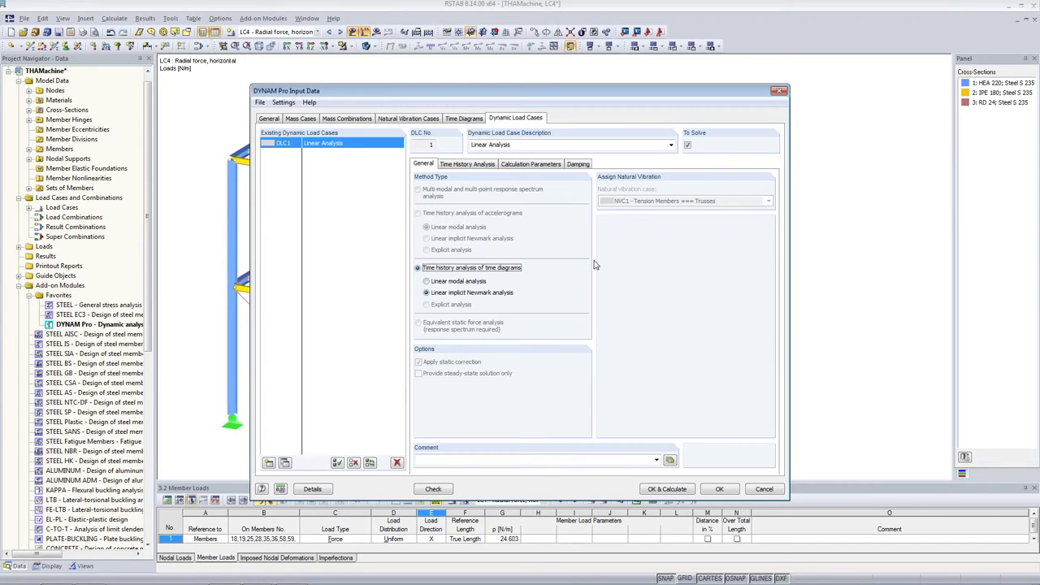
Switch the calculation time steps in the time history settings to manual with 0.0125 s.
{"action": "left_click", "coordinate": [461, 168]}
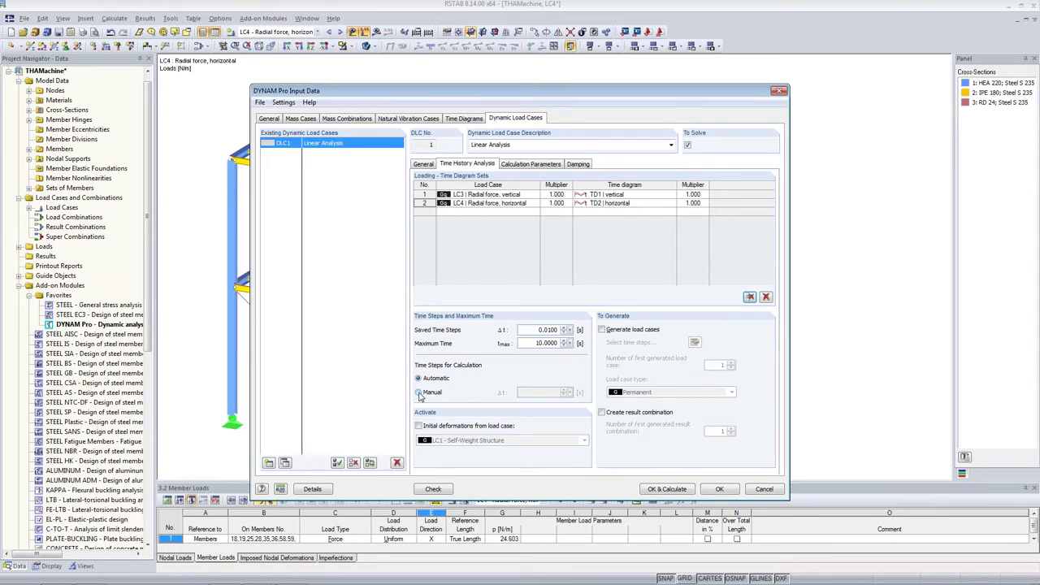
{"action": "left_click", "coordinate": [418, 392]}
{"action": "double_click", "coordinate": [529, 395]}
{"action": "type", "text": "0.0125"}
{"action": "key", "text": "Tab"}
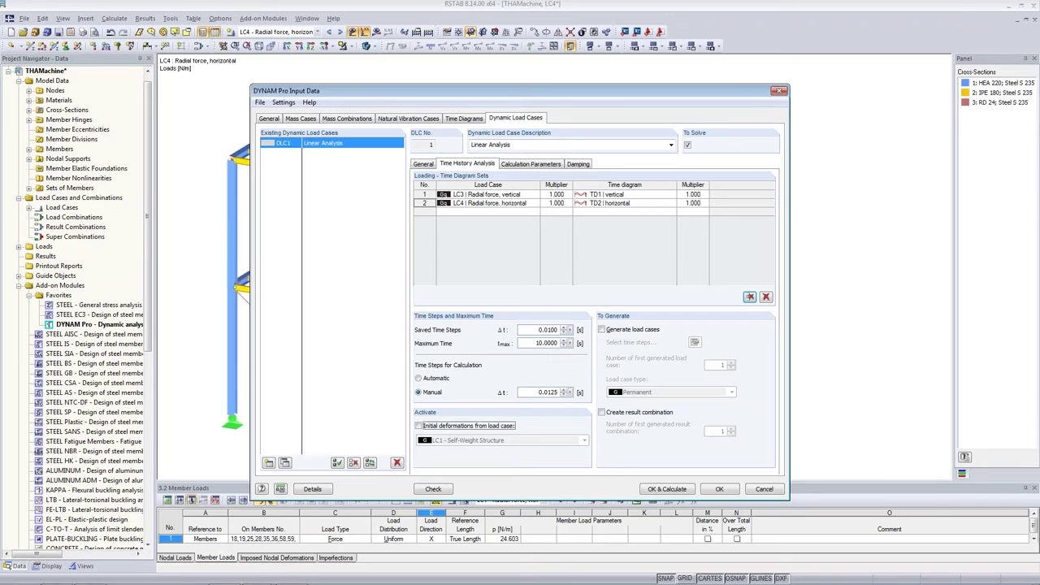
{"action": "double_click", "coordinate": [532, 392]}
{"action": "left_click", "coordinate": [532, 392]}
{"action": "double_click", "coordinate": [538, 329]}
{"action": "left_click", "coordinate": [538, 329]}
{"action": "left_click_drag", "start_coordinate": [533, 329], "coordinate": [558, 326]}
{"action": "left_click", "coordinate": [536, 329]}
Use mass combination MCO1 for the acting masses and set Rayleigh damping to α 0.11686 and β 6.1857e-4.
{"action": "left_click", "coordinate": [545, 164]}
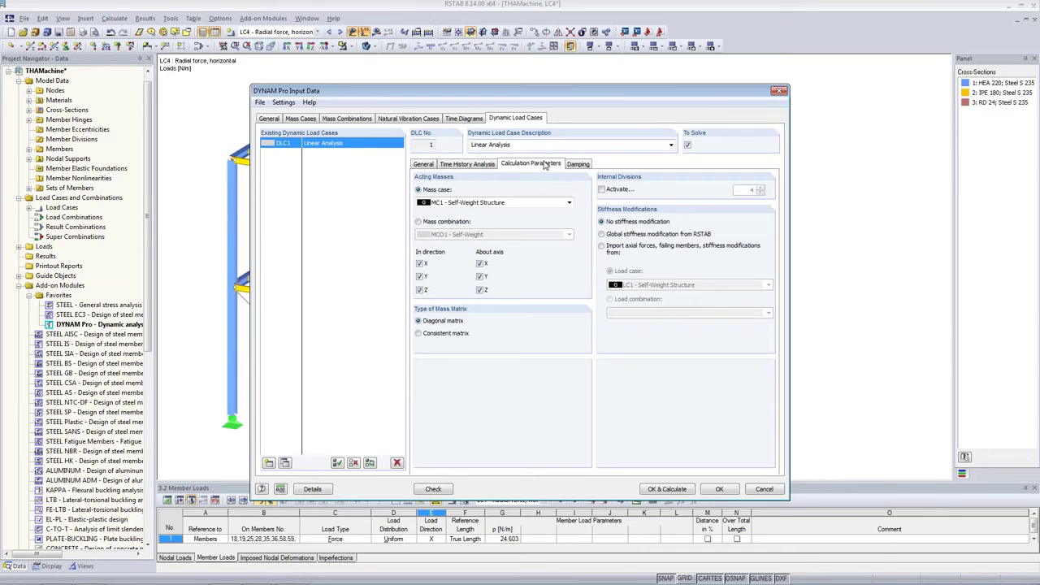
{"action": "left_click", "coordinate": [433, 223]}
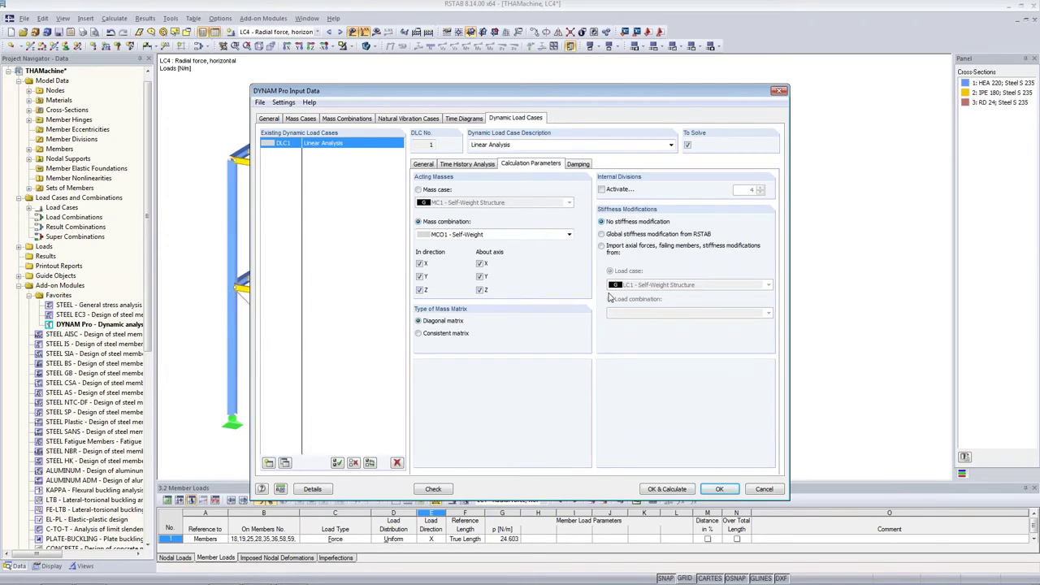
{"action": "left_click", "coordinate": [578, 164]}
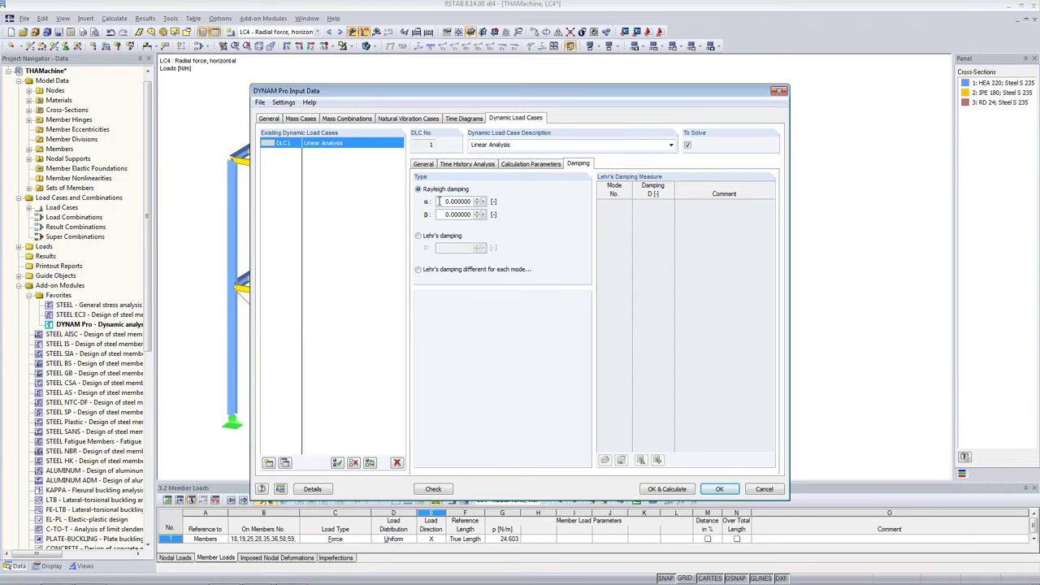
{"action": "left_click_drag", "start_coordinate": [469, 214], "coordinate": [379, 217]}
{"action": "key", "text": "alt+Tab"}
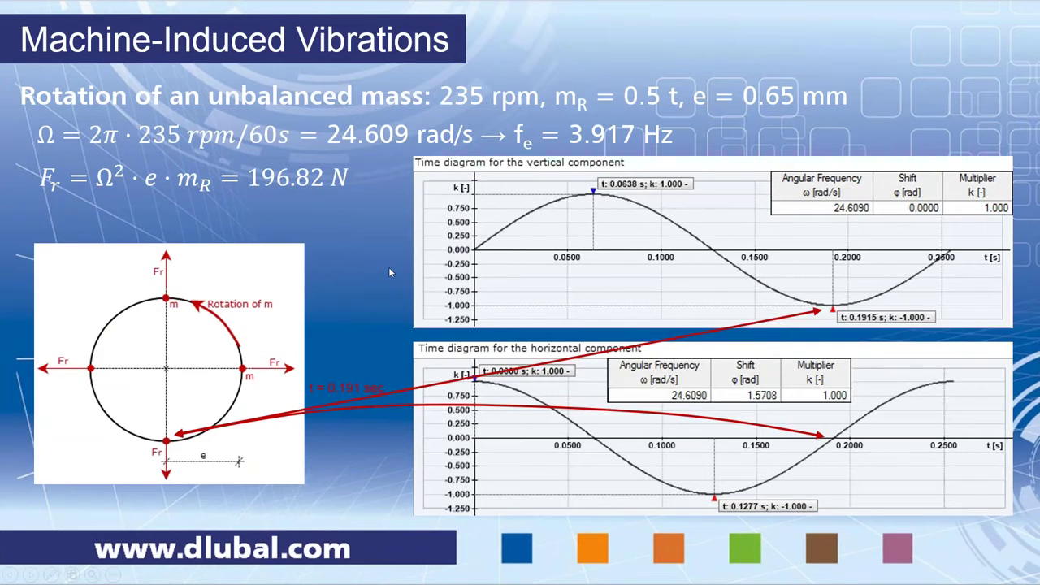
{"action": "left_click", "coordinate": [389, 266]}
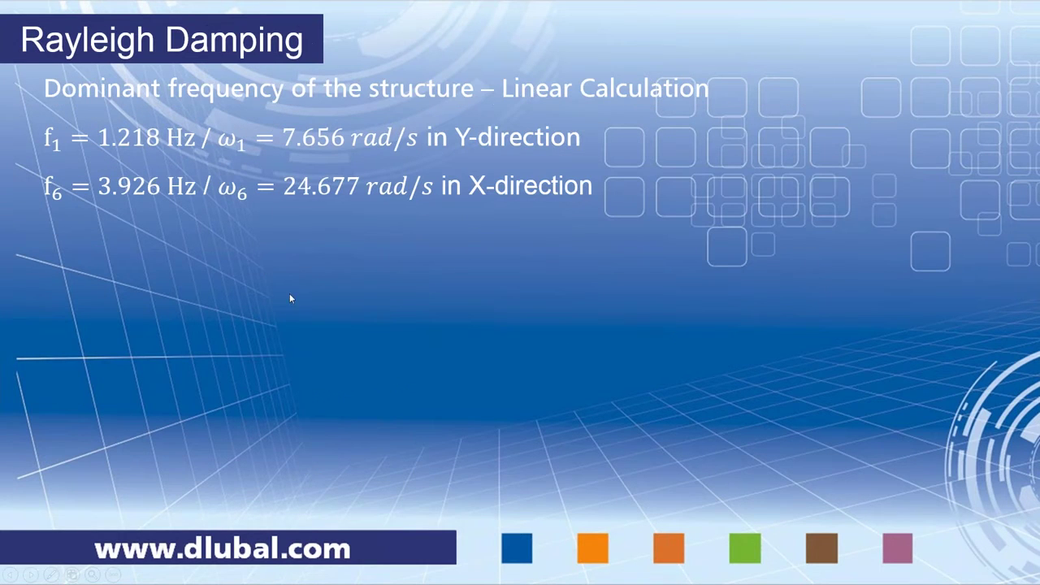
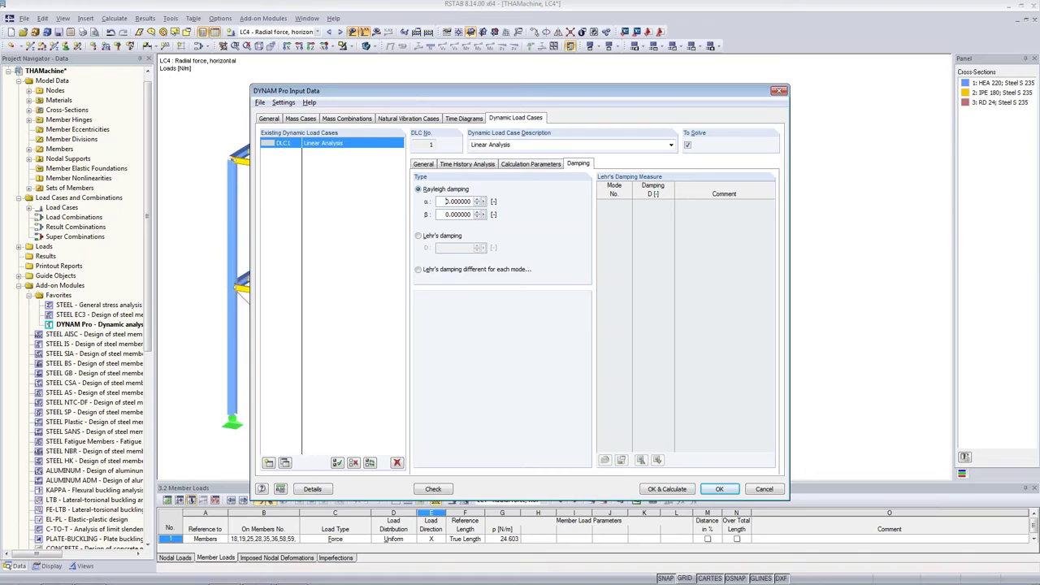
{"action": "type", "text": "0.11686"}
{"action": "key", "text": "Tab"}
{"action": "type", "text": "6.1857e-4"}
{"action": "left_click", "coordinate": [578, 163]}
Enable creation of a result combination in the time history settings of DLC1 and run the calculation.
{"action": "left_click", "coordinate": [538, 166]}
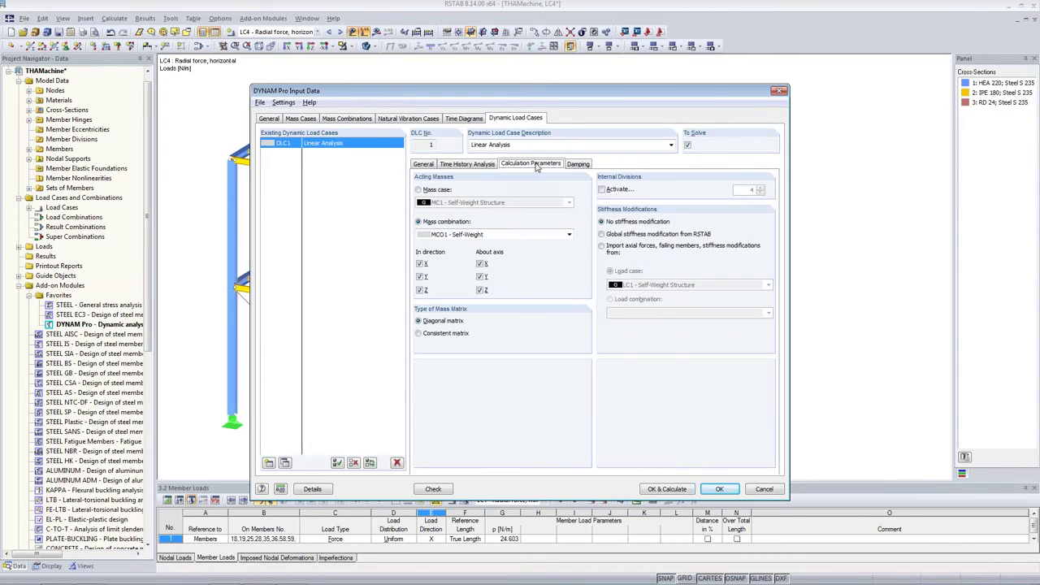
{"action": "left_click", "coordinate": [466, 166]}
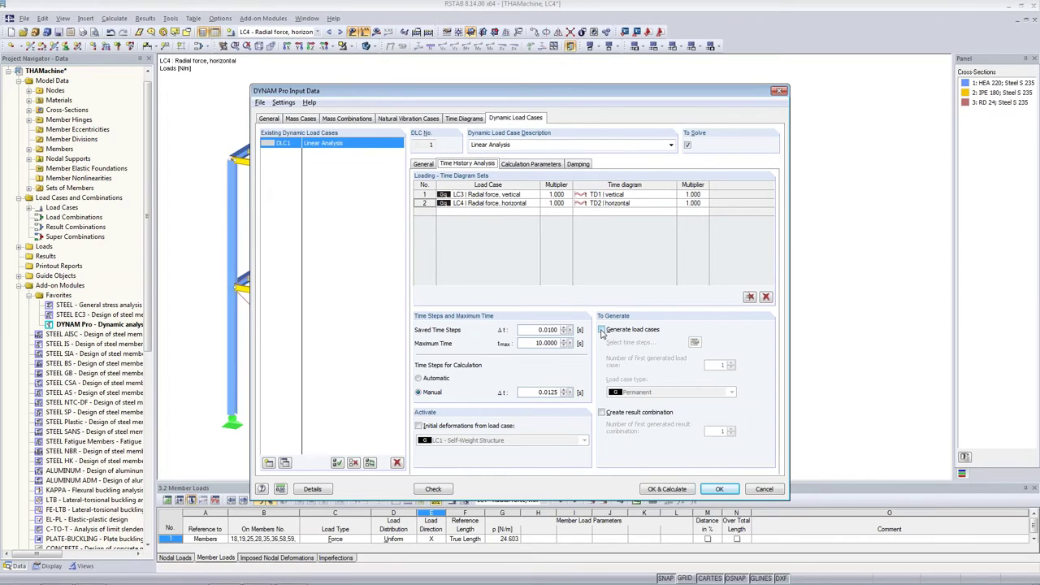
{"action": "left_click", "coordinate": [601, 412]}
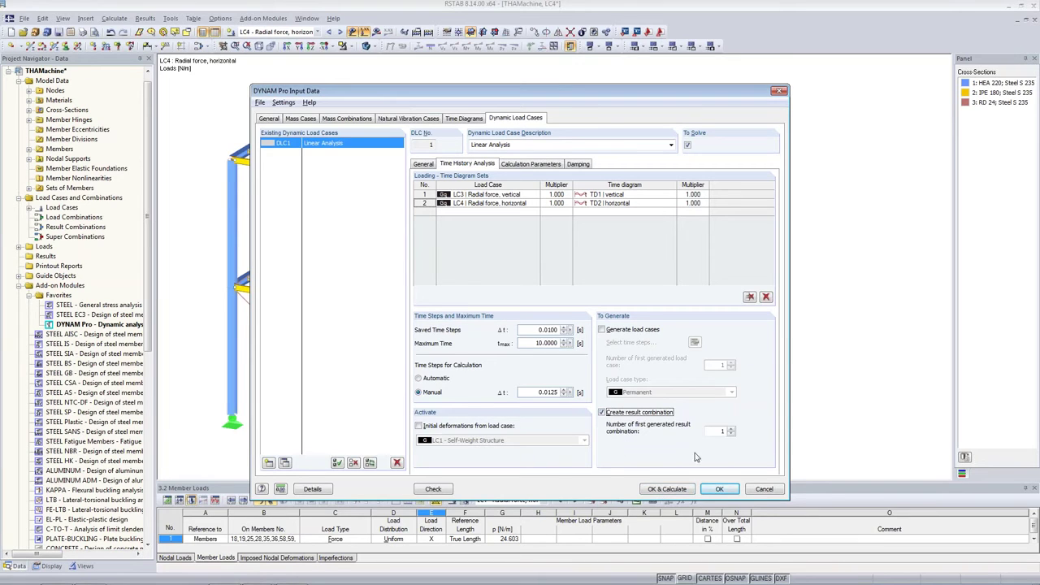
{"action": "left_click", "coordinate": [687, 490]}
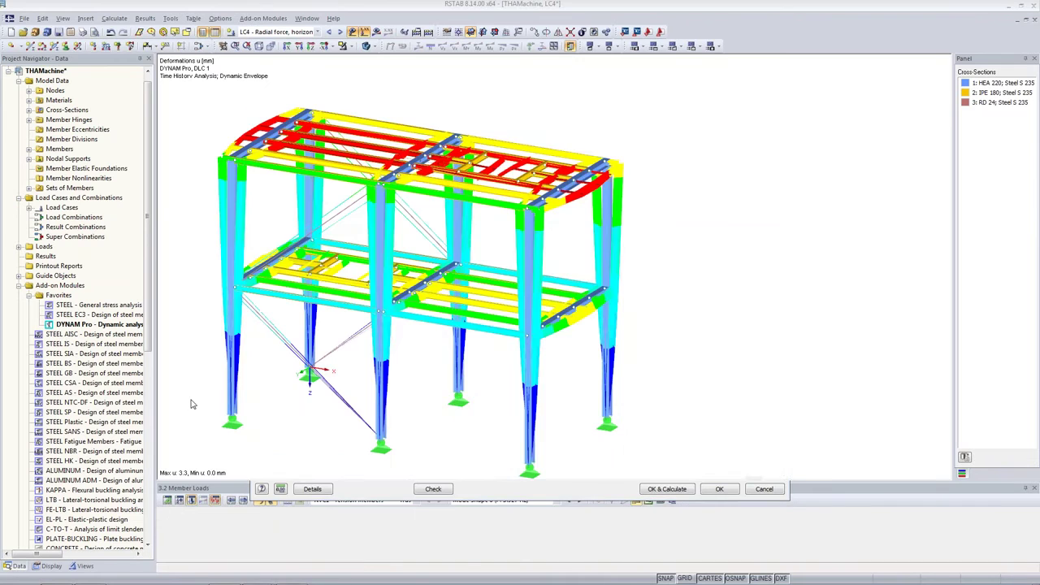
Enlarge the results table and display the nodal support forces of DLC1 as the dynamic envelope.
{"action": "middle_click_drag", "start_coordinate": [301, 417], "coordinate": [287, 372]}
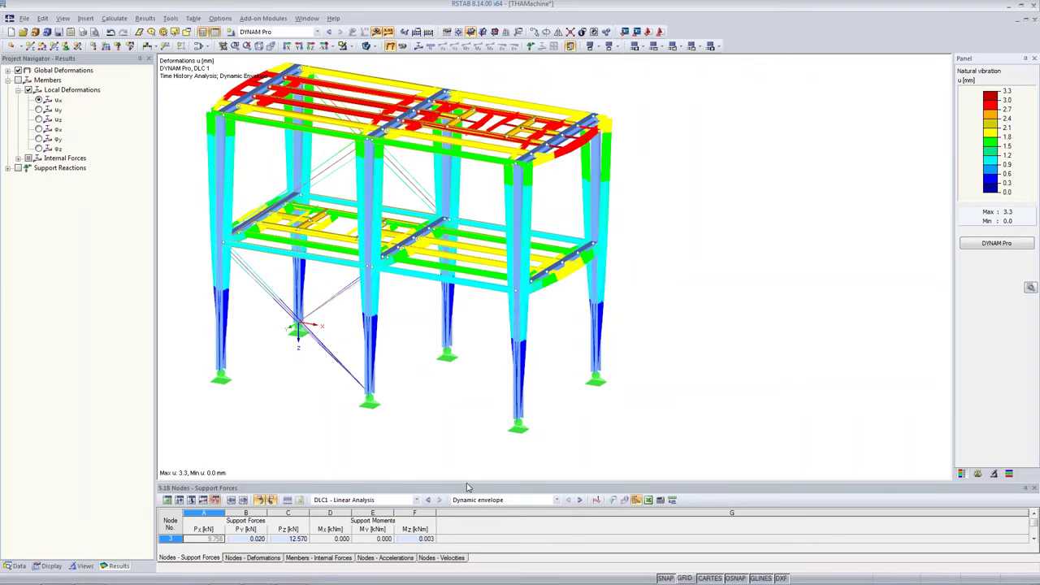
{"action": "left_click_drag", "start_coordinate": [467, 486], "coordinate": [466, 376]}
{"action": "left_click", "coordinate": [349, 398]}
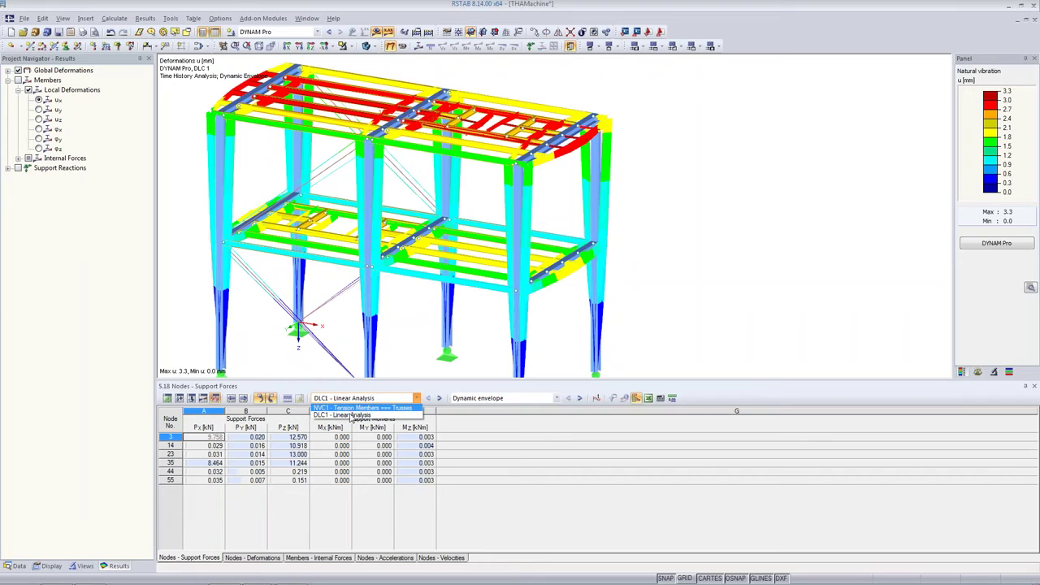
{"action": "left_click", "coordinate": [351, 416]}
{"action": "left_click", "coordinate": [500, 398]}
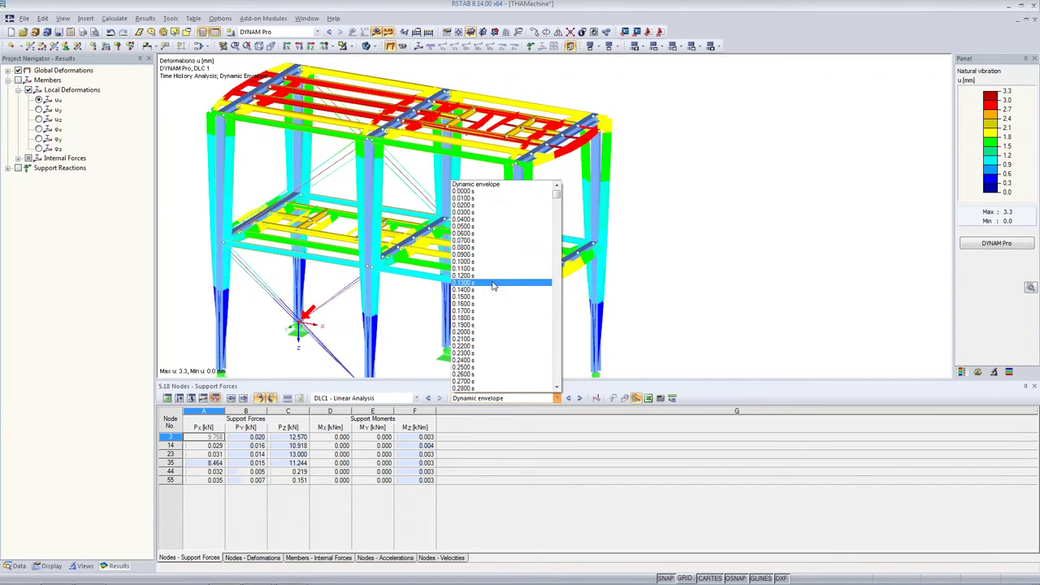
{"action": "left_click", "coordinate": [504, 185]}
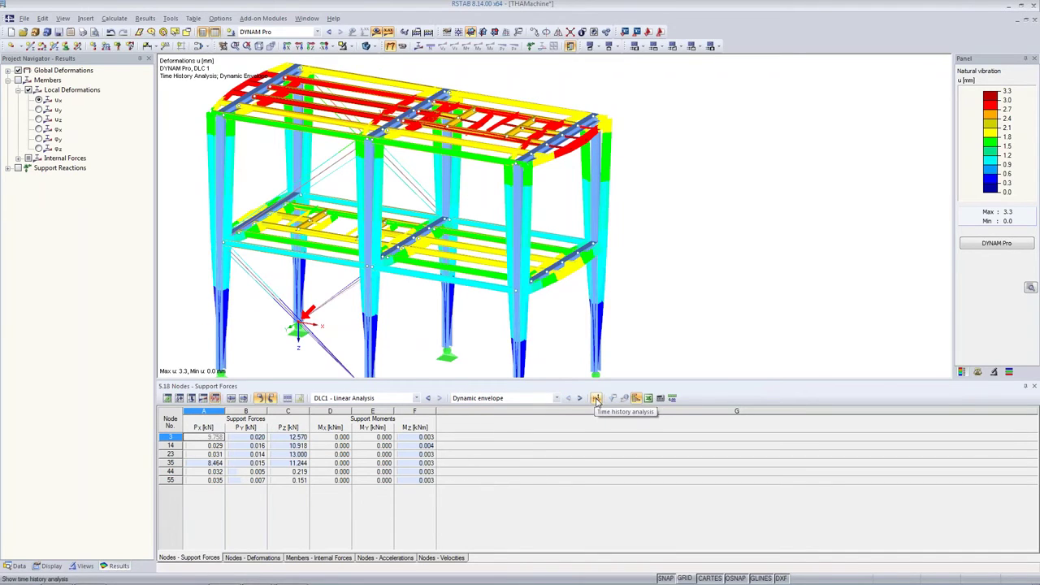
Open the time history monitor beside the model and plot displacement X of node 47 on the upper level.
{"action": "left_click", "coordinate": [598, 400]}
{"action": "left_click_drag", "start_coordinate": [293, 30], "coordinate": [862, 290]}
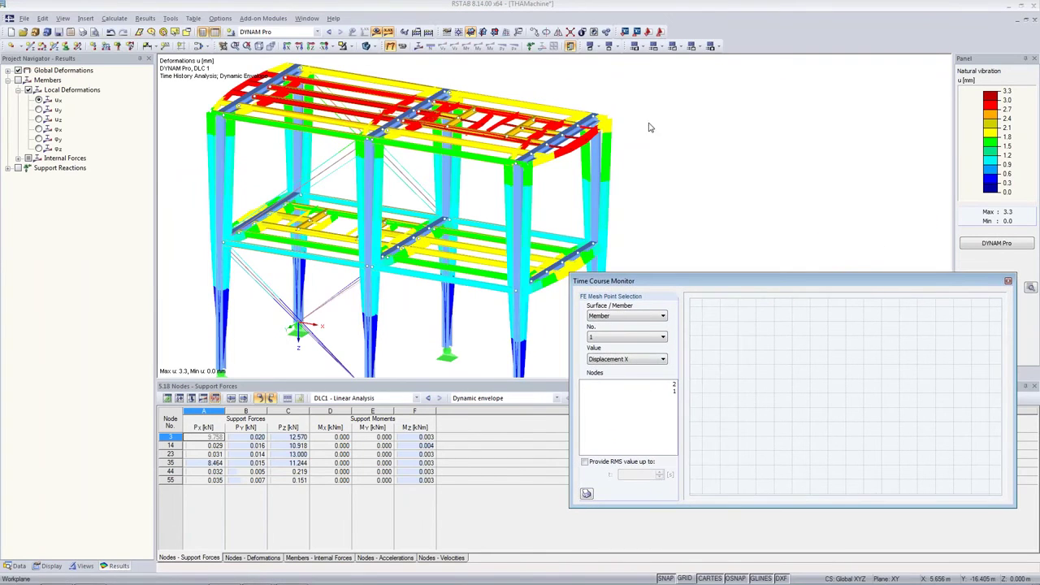
{"action": "left_click", "coordinate": [566, 142]}
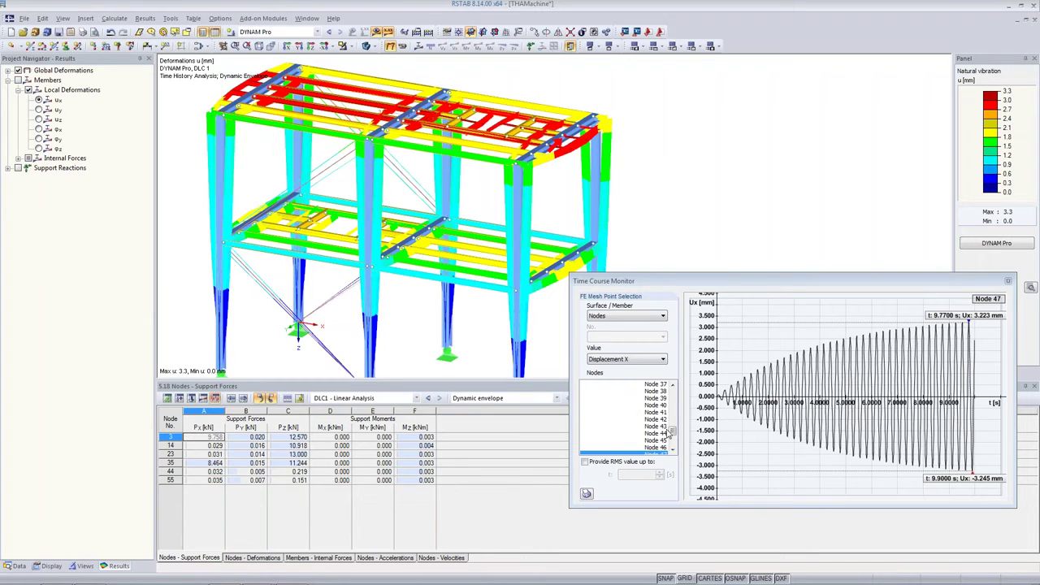
{"action": "left_click", "coordinate": [674, 452]}
{"action": "left_click", "coordinate": [674, 452]}
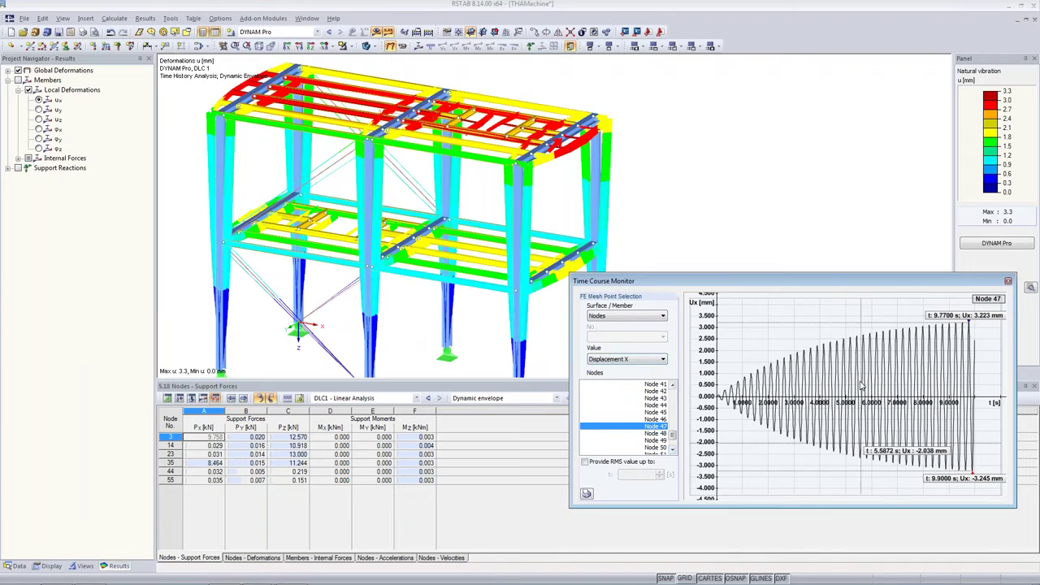
{"action": "mouse_move", "coordinate": [750, 362]}
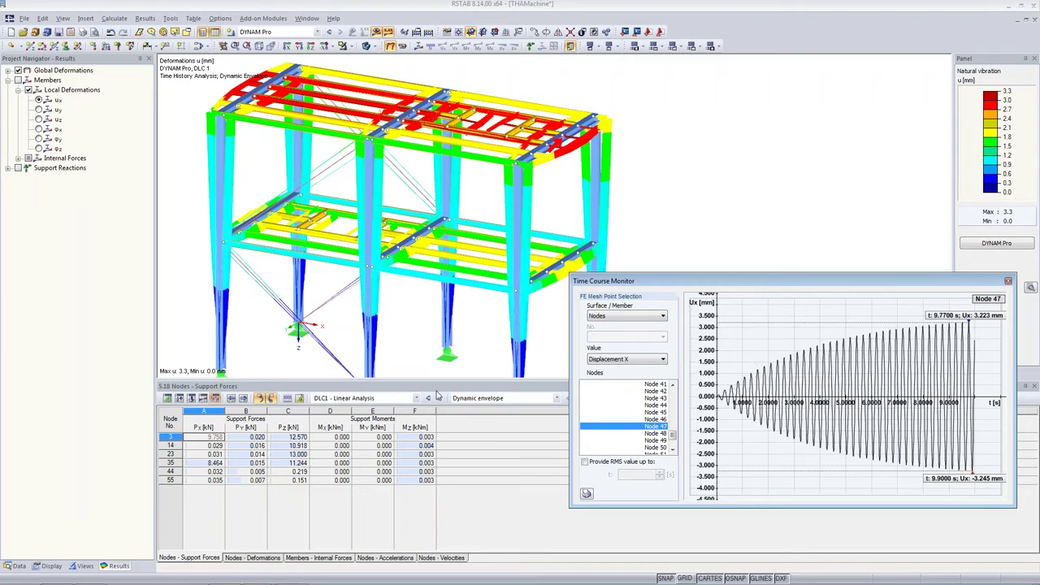
Plot the time course of normal force N in tension member 23 at distance 6.403 m.
{"action": "left_click", "coordinate": [328, 305]}
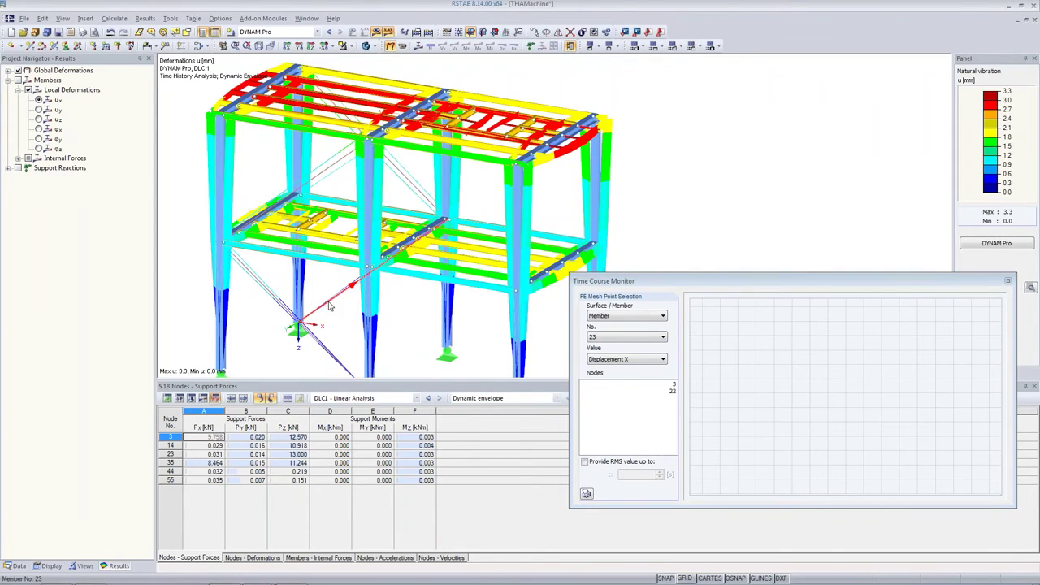
{"action": "left_click", "coordinate": [636, 359]}
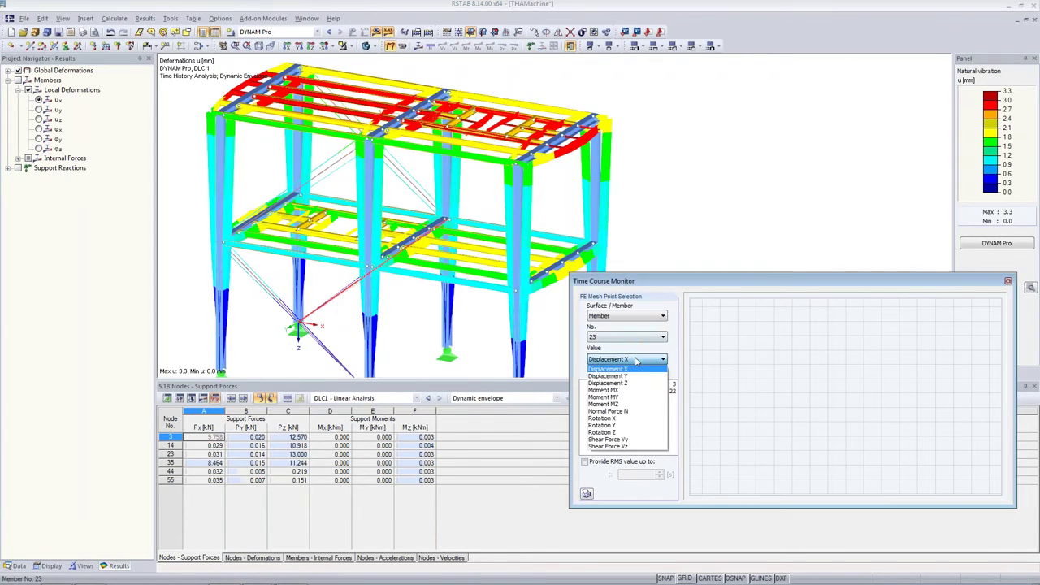
{"action": "left_click", "coordinate": [658, 409]}
{"action": "left_click", "coordinate": [663, 392]}
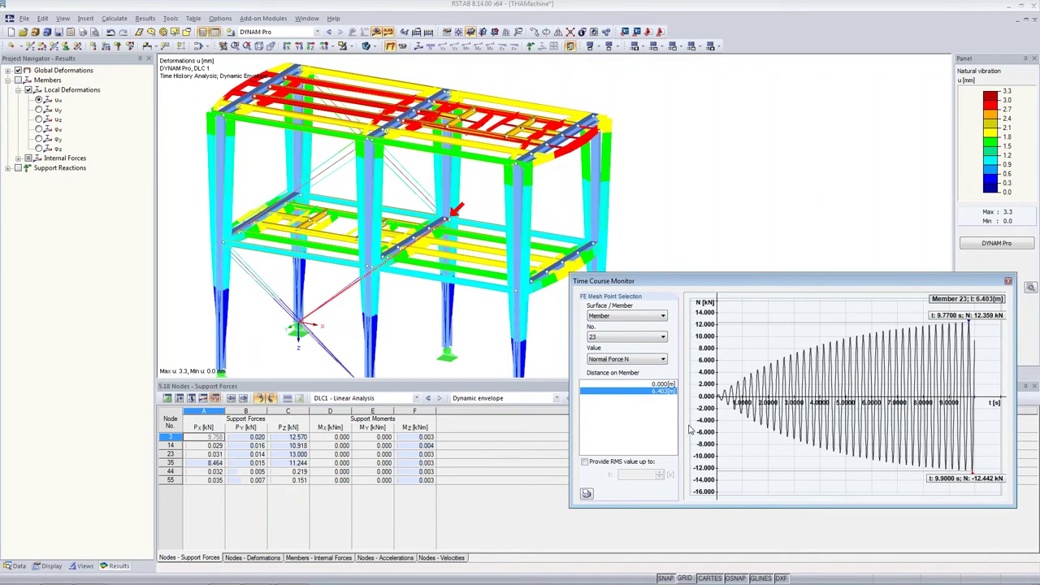
{"action": "mouse_move", "coordinate": [721, 419]}
Add a new load case with the description "Deactivate Tension +X".
{"action": "left_click", "coordinate": [201, 46]}
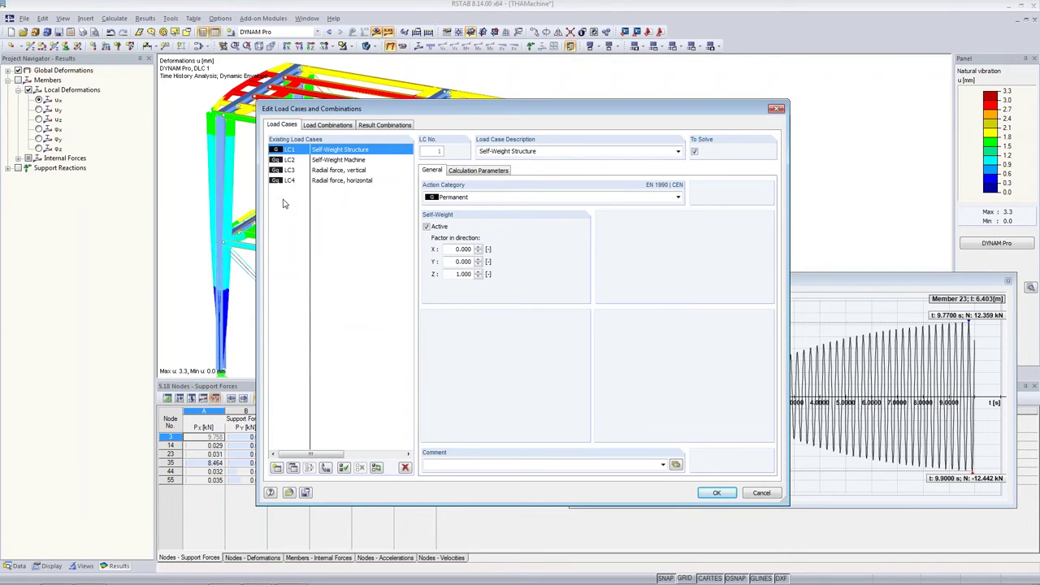
{"action": "left_click", "coordinate": [276, 468]}
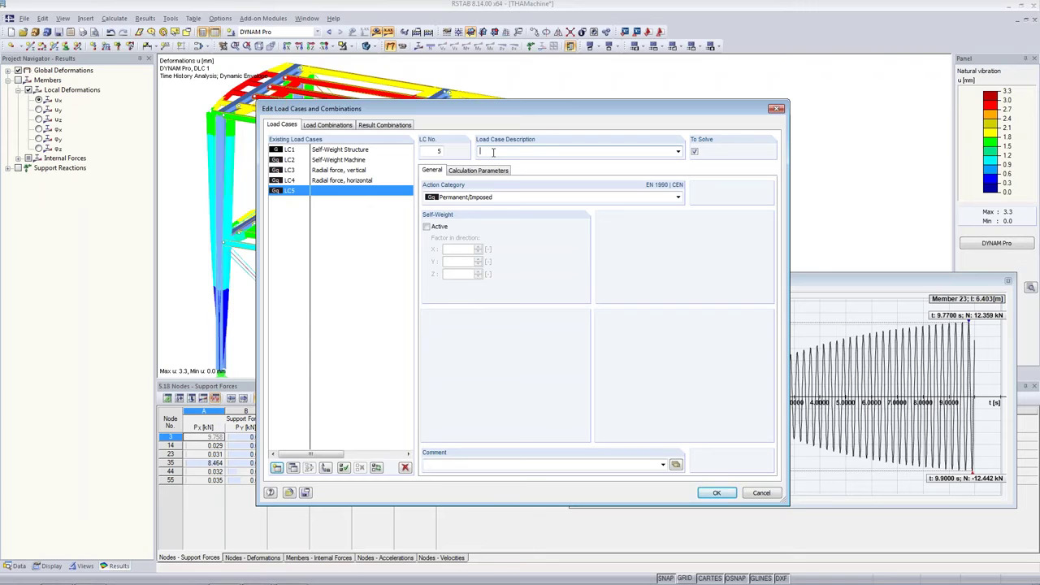
{"action": "type", "text": "Deactivate Tension +x"}
Activate stiffness modification for the new load case and enable the deactivation of members.
{"action": "left_click", "coordinate": [457, 173]}
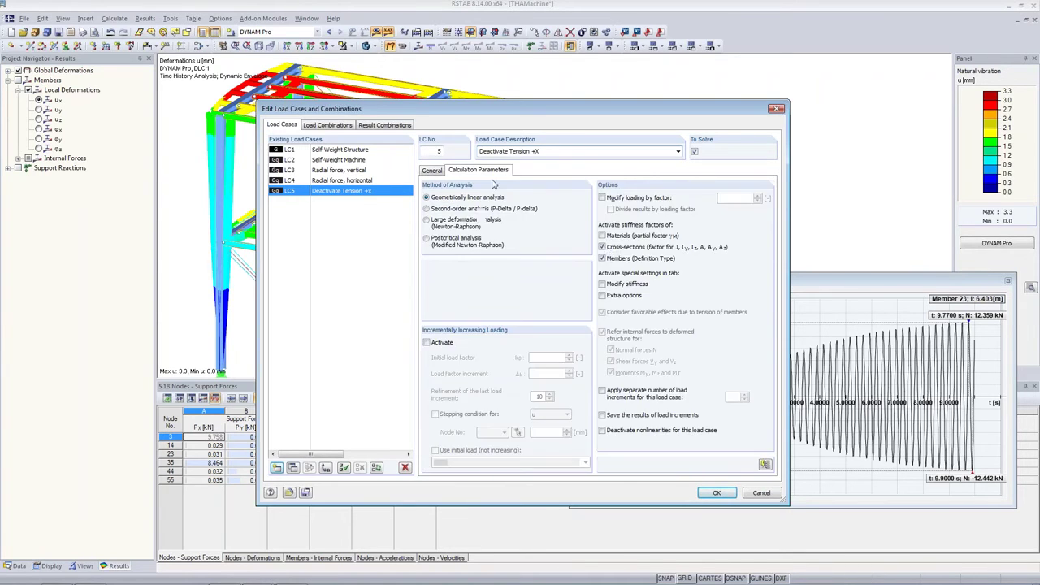
{"action": "left_click", "coordinate": [602, 284]}
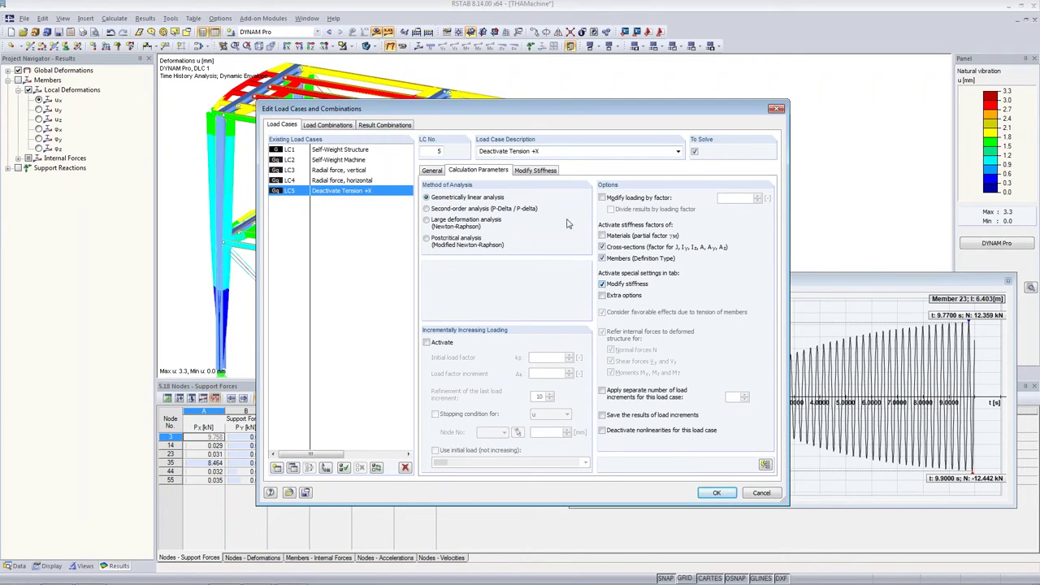
{"action": "left_click", "coordinate": [543, 173]}
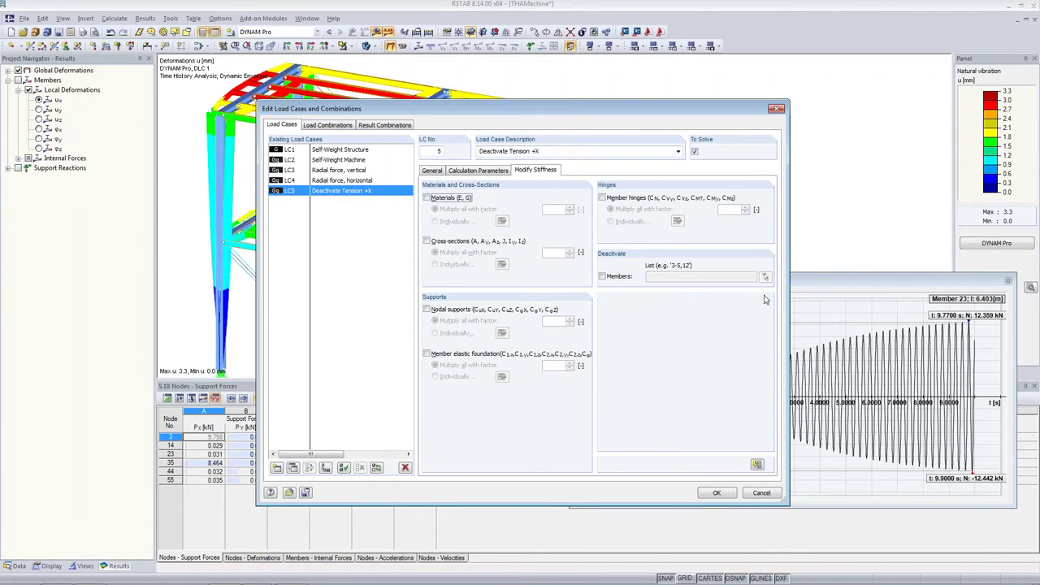
{"action": "left_click", "coordinate": [602, 276]}
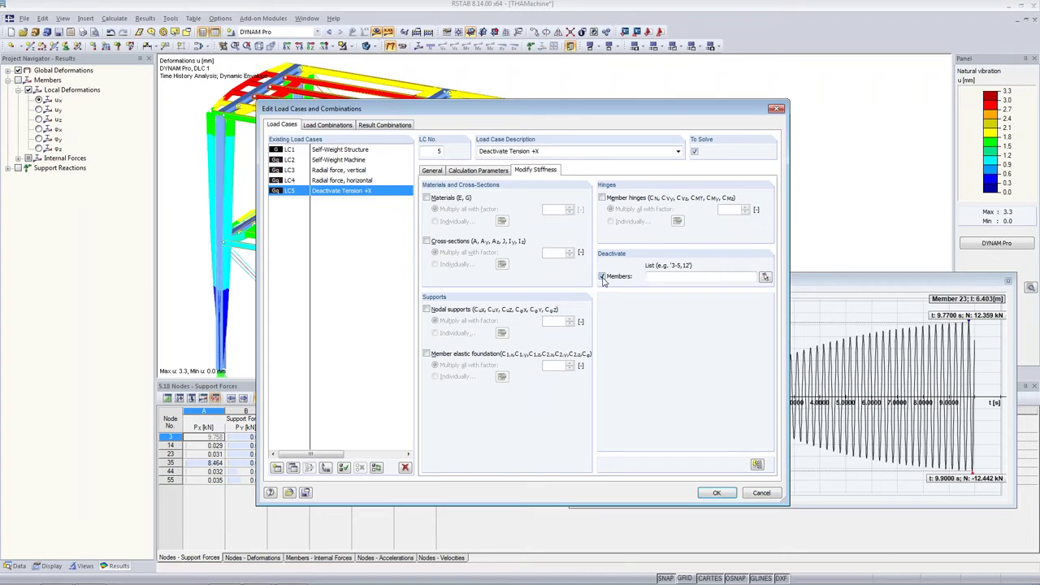
Display mode shape 6 of NVC1 and select diagonal tension members 21 and 34 as the members to deactivate.
{"action": "left_click", "coordinate": [764, 278]}
{"action": "left_click", "coordinate": [340, 400]}
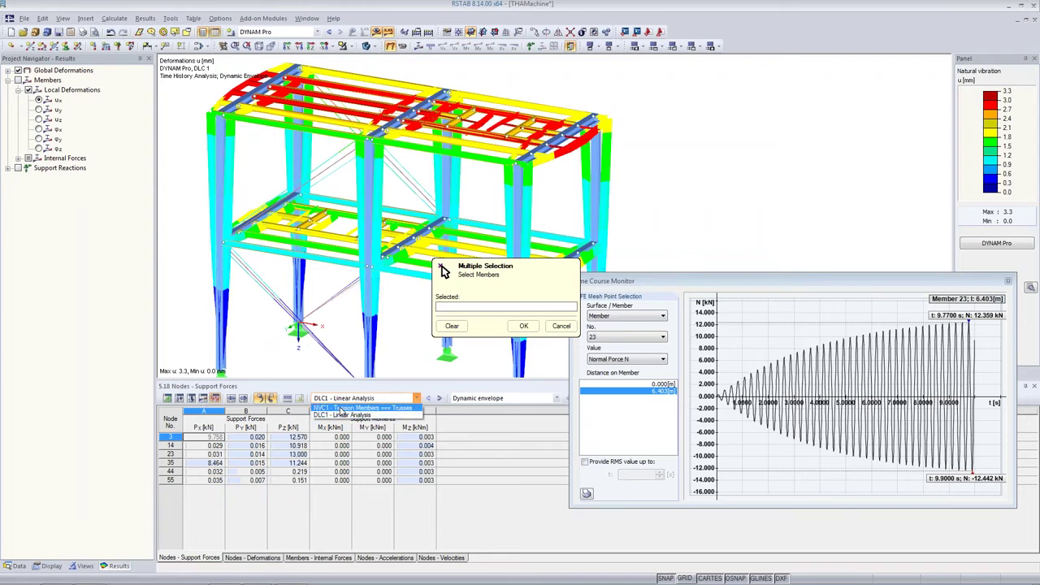
{"action": "left_click", "coordinate": [342, 408]}
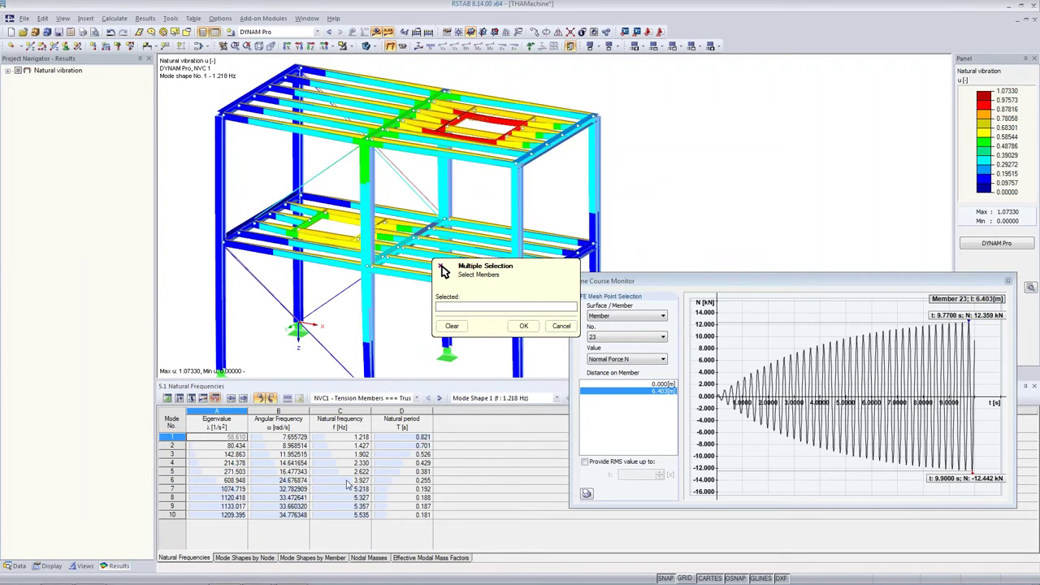
{"action": "left_click", "coordinate": [344, 481]}
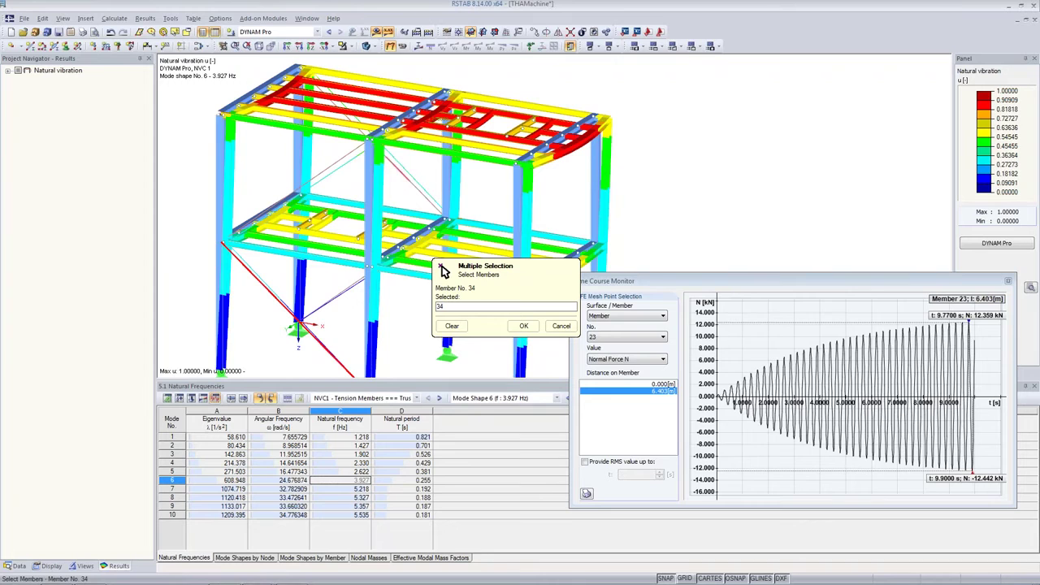
{"action": "left_click", "coordinate": [410, 180]}
{"action": "left_click", "coordinate": [410, 179]}
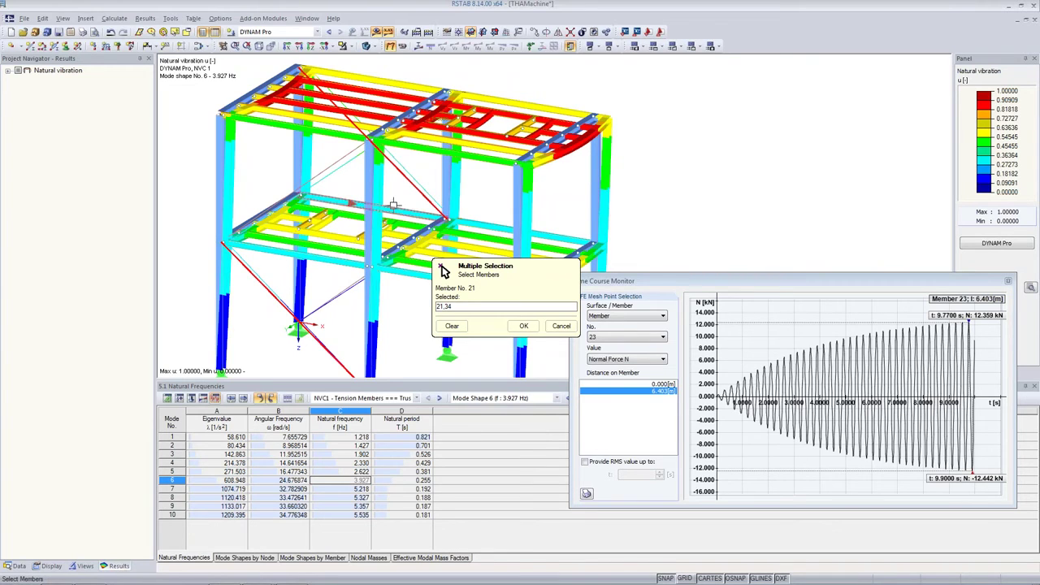
{"action": "left_click", "coordinate": [523, 325]}
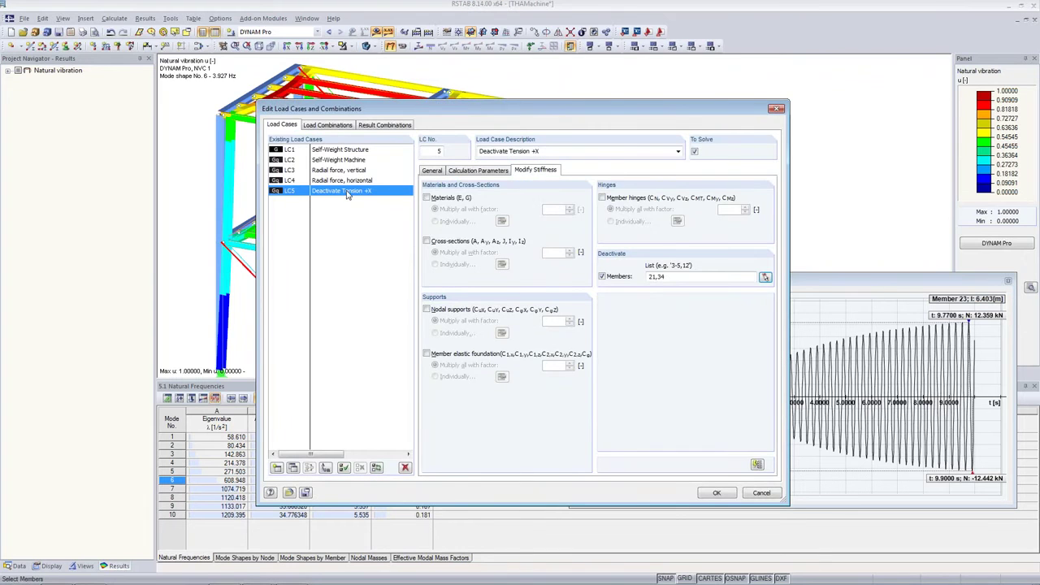
Accept the load case edits and duplicate natural vibration case NVC1 in DYNAM Pro with the description "Failure tension members +X".
{"action": "left_click", "coordinate": [714, 495]}
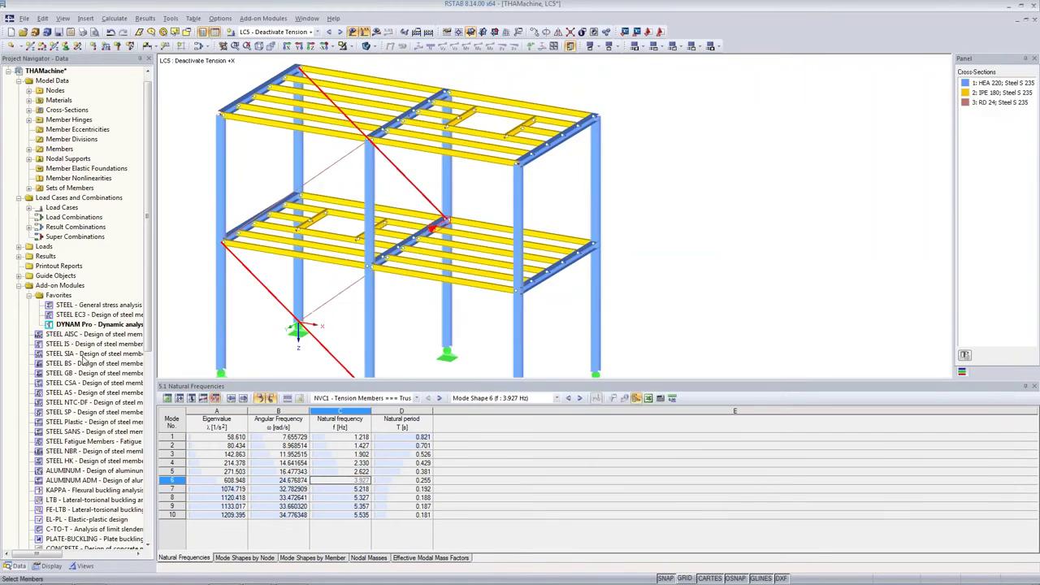
{"action": "double_click", "coordinate": [89, 325]}
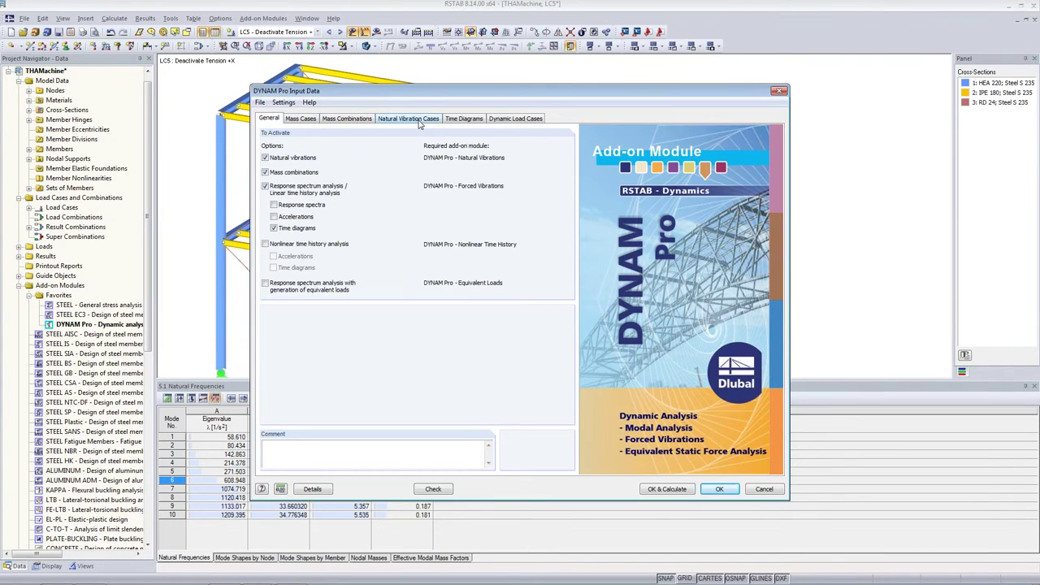
{"action": "left_click", "coordinate": [420, 119]}
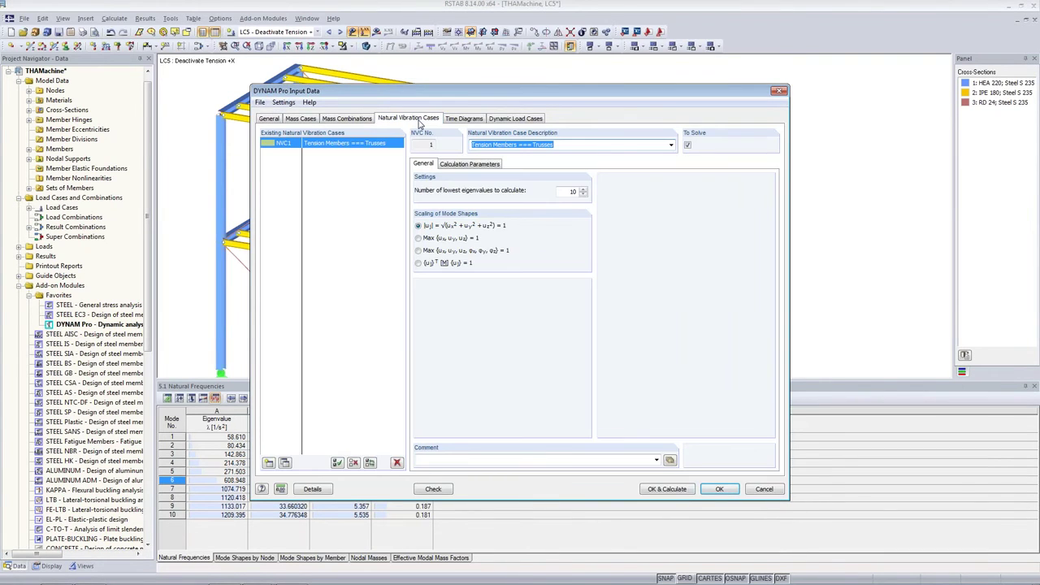
{"action": "left_click", "coordinate": [456, 164]}
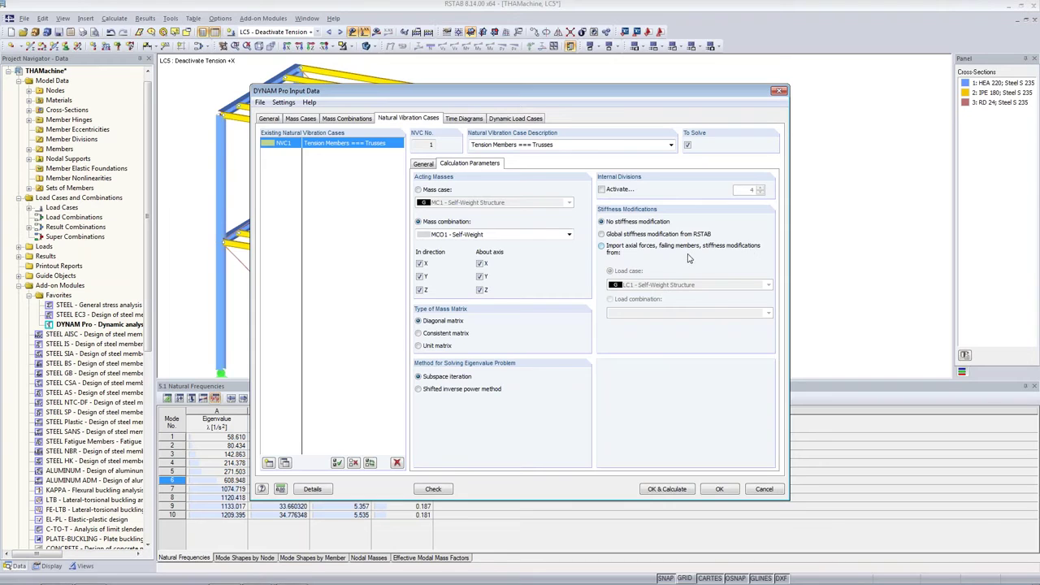
{"action": "left_click", "coordinate": [284, 462]}
{"action": "left_click_drag", "start_coordinate": [554, 146], "coordinate": [471, 146]}
{"action": "type", "text": "Fail"}
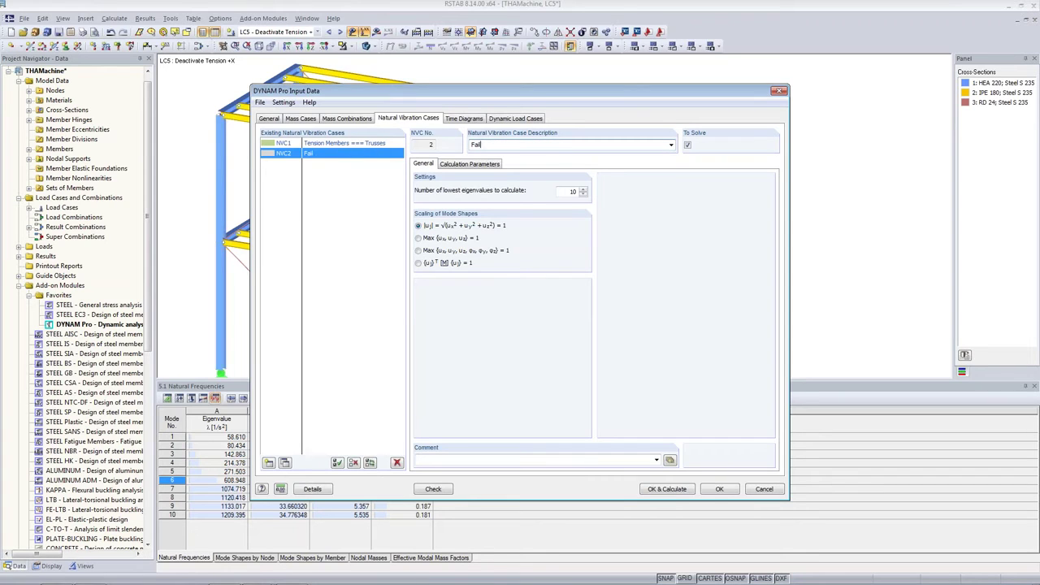
{"action": "type", "text": "ure tension members +X"}
{"action": "left_click_drag", "start_coordinate": [409, 94], "coordinate": [636, 116]}
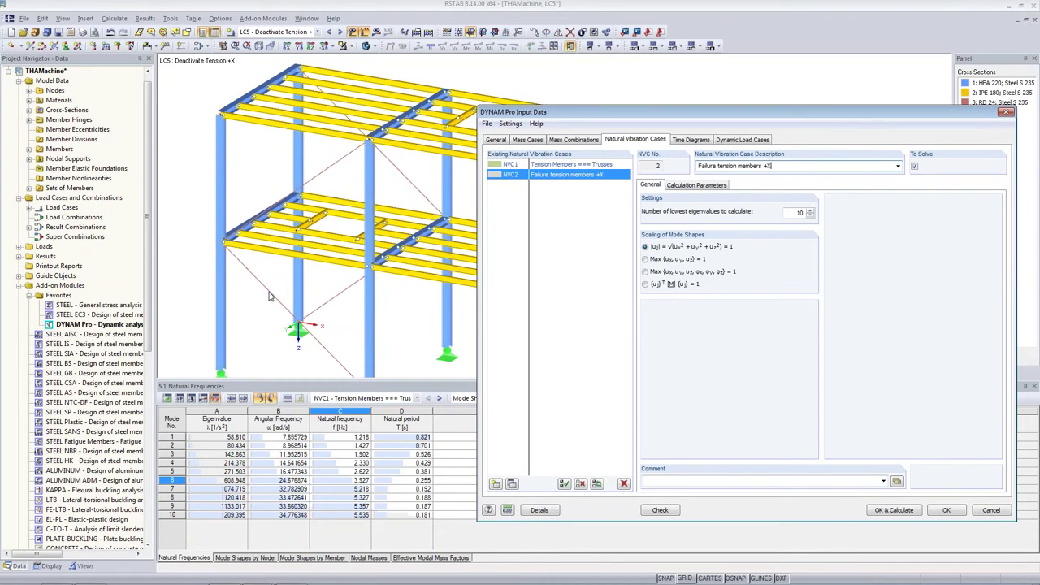
Import the stiffness modifications for NVC2 from load case LC5 - Deactivate Tension +X and calculate.
{"action": "left_click_drag", "start_coordinate": [653, 114], "coordinate": [497, 104]}
{"action": "left_click", "coordinate": [540, 175]}
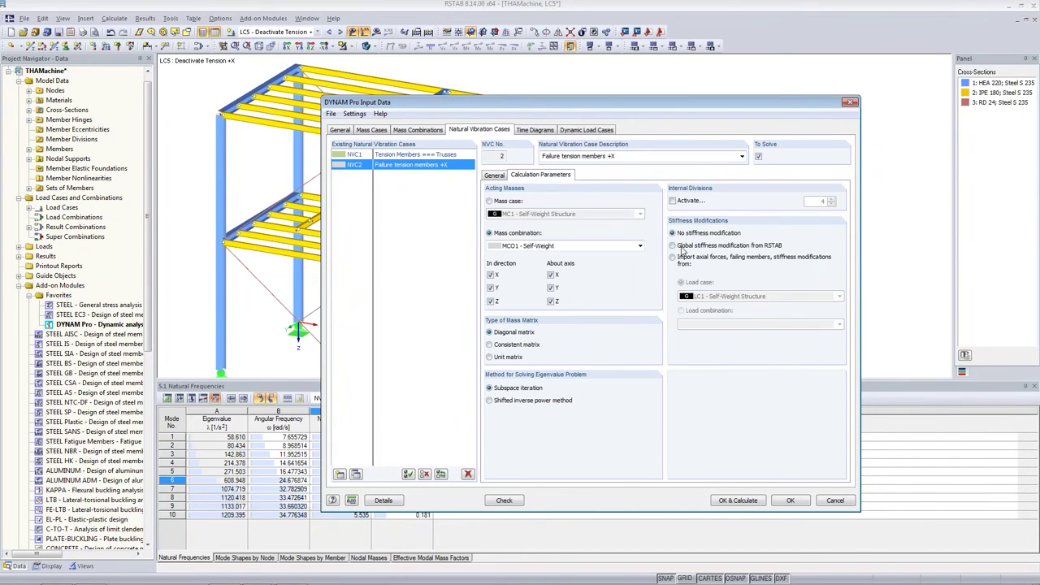
{"action": "left_click", "coordinate": [672, 258]}
{"action": "left_click", "coordinate": [752, 295]}
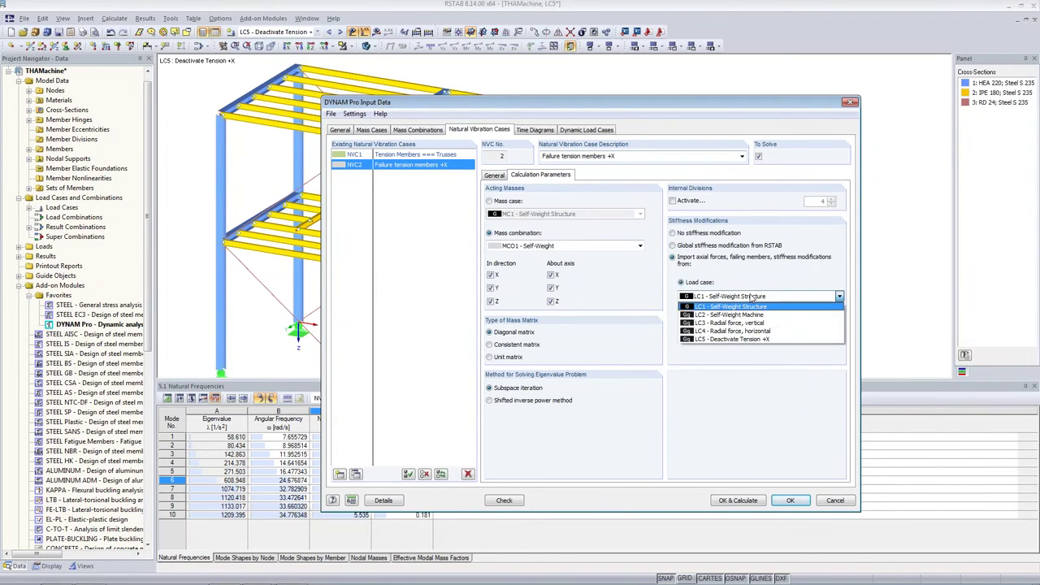
{"action": "left_click", "coordinate": [745, 339]}
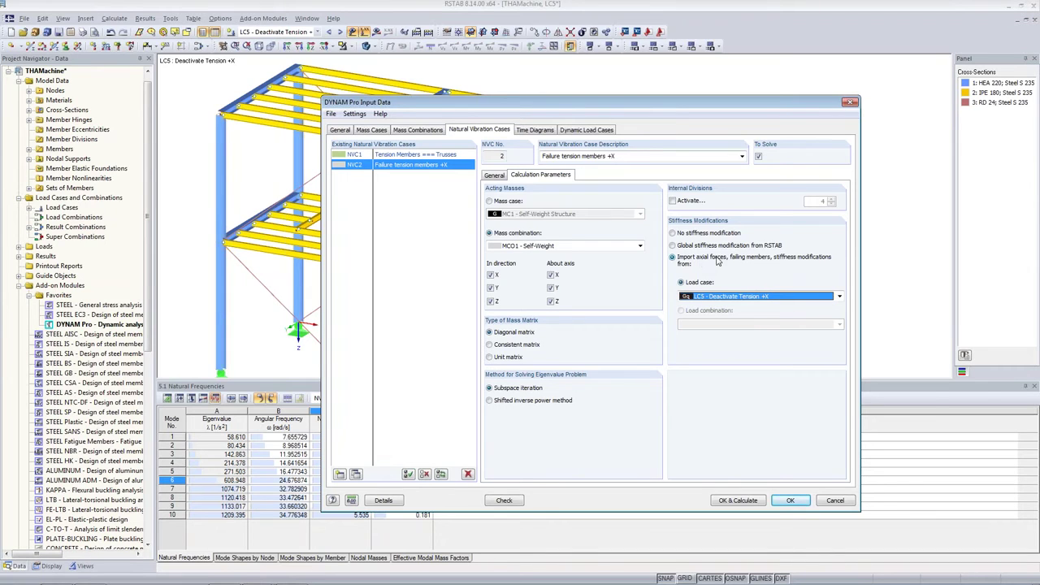
{"action": "left_click", "coordinate": [735, 500]}
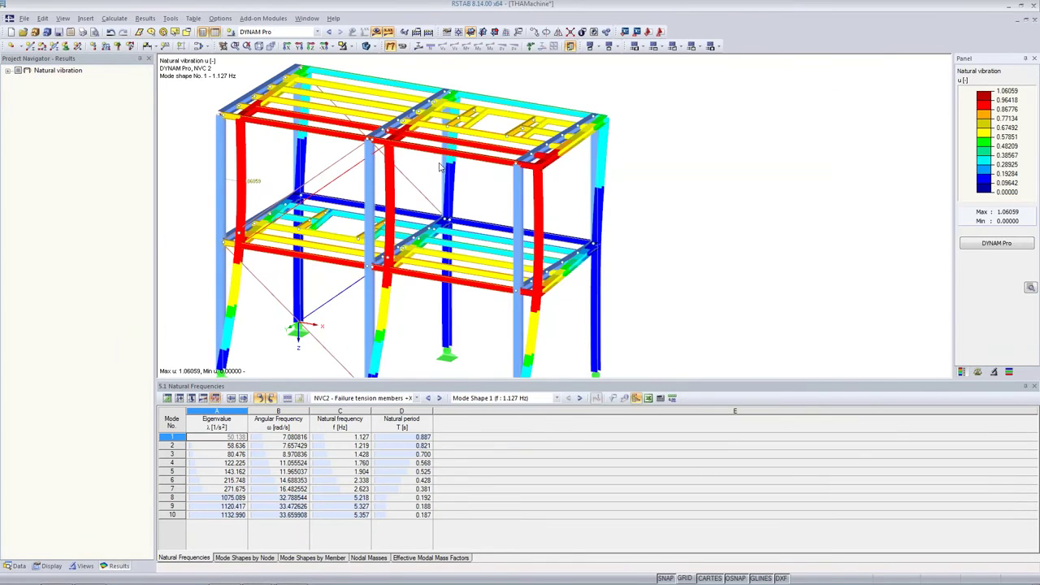
Examine mode shapes 1 and 2 of NVC2 by their natural frequencies and effective modal mass factors in X and Y.
{"action": "left_click_drag", "start_coordinate": [416, 385], "coordinate": [414, 424]}
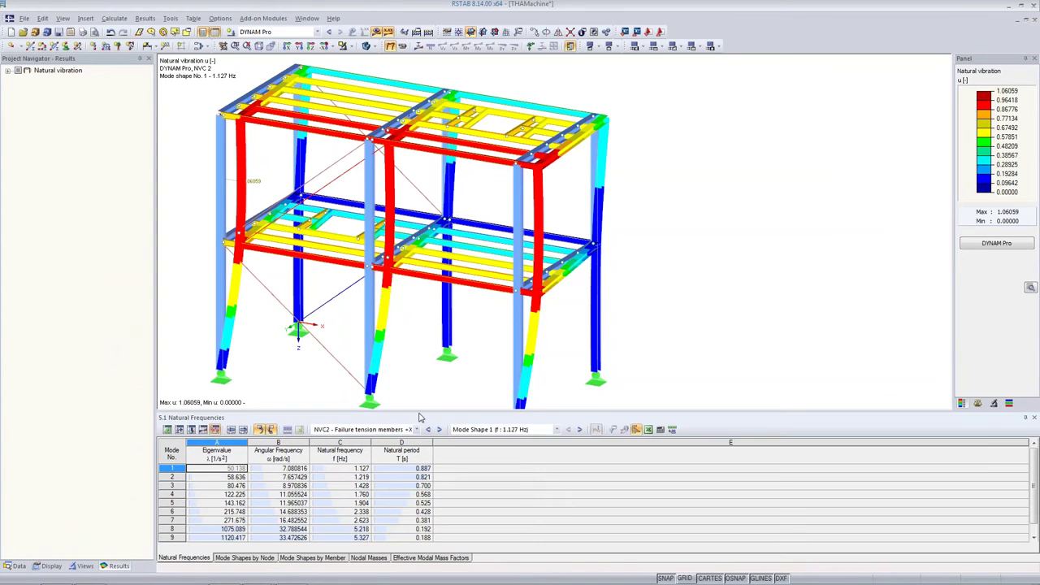
{"action": "left_click", "coordinate": [348, 478]}
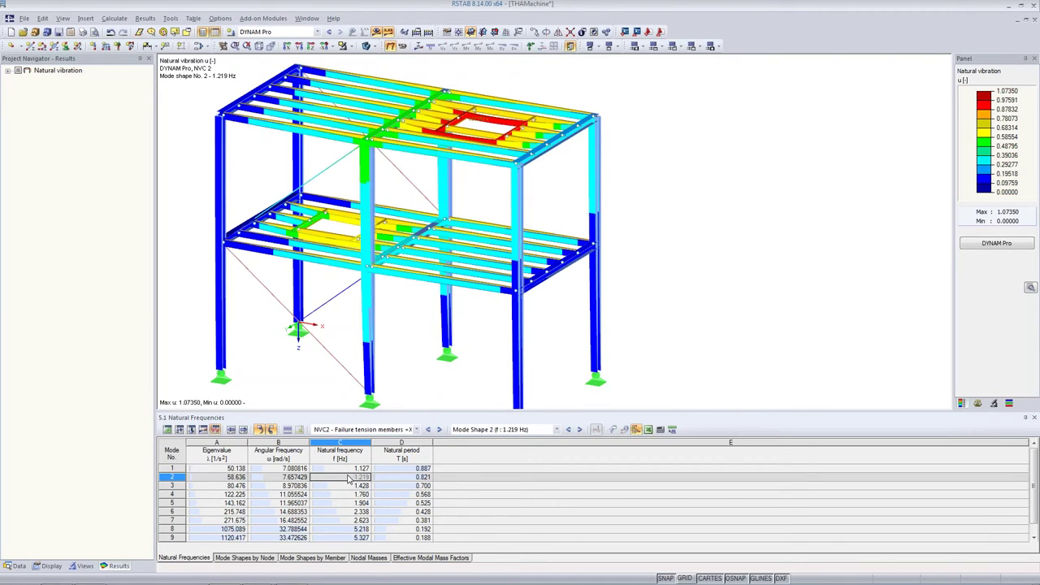
{"action": "left_click", "coordinate": [347, 470]}
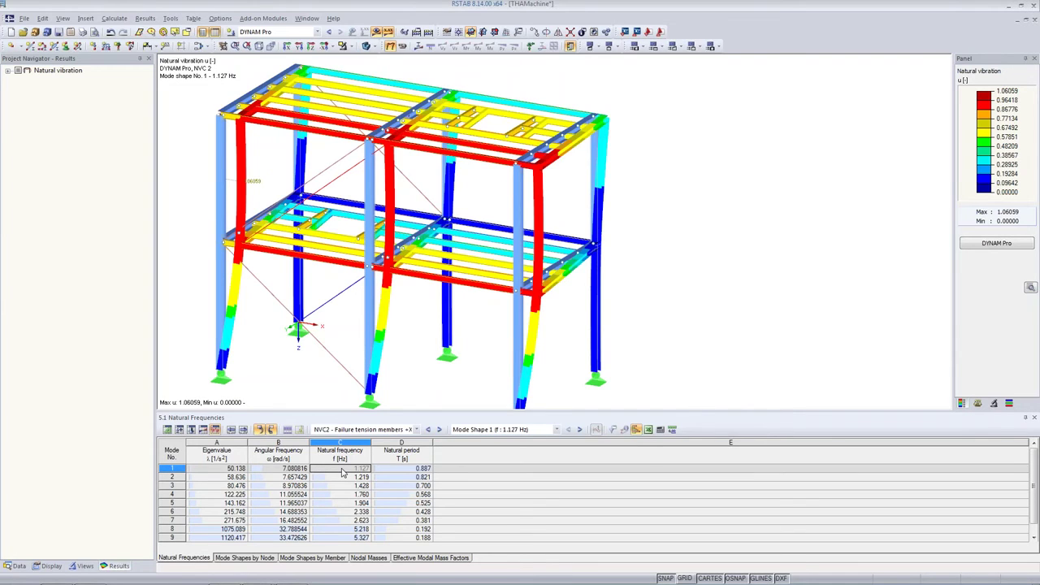
{"action": "left_click", "coordinate": [439, 559]}
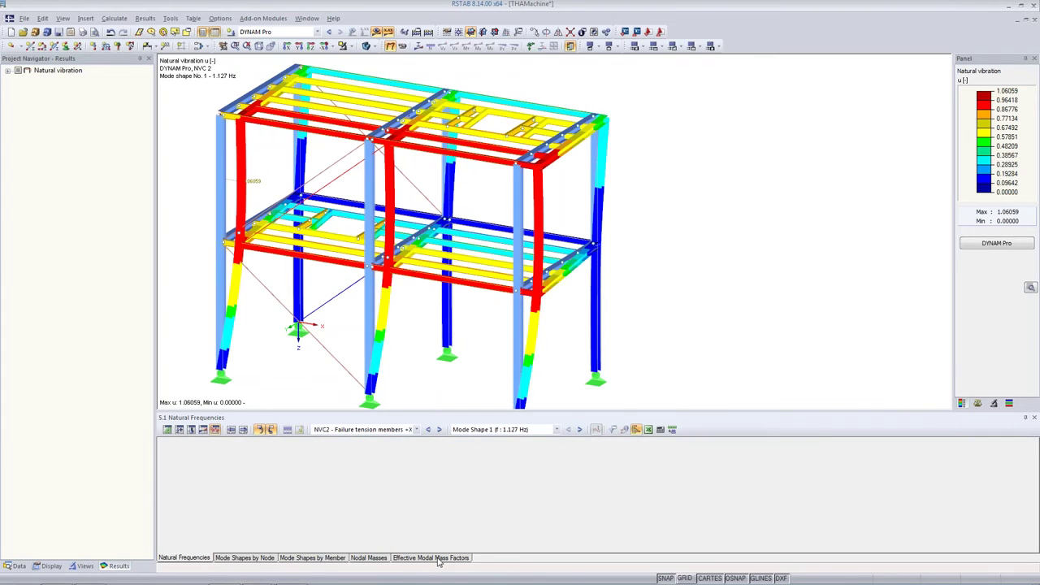
{"action": "left_click", "coordinate": [556, 478]}
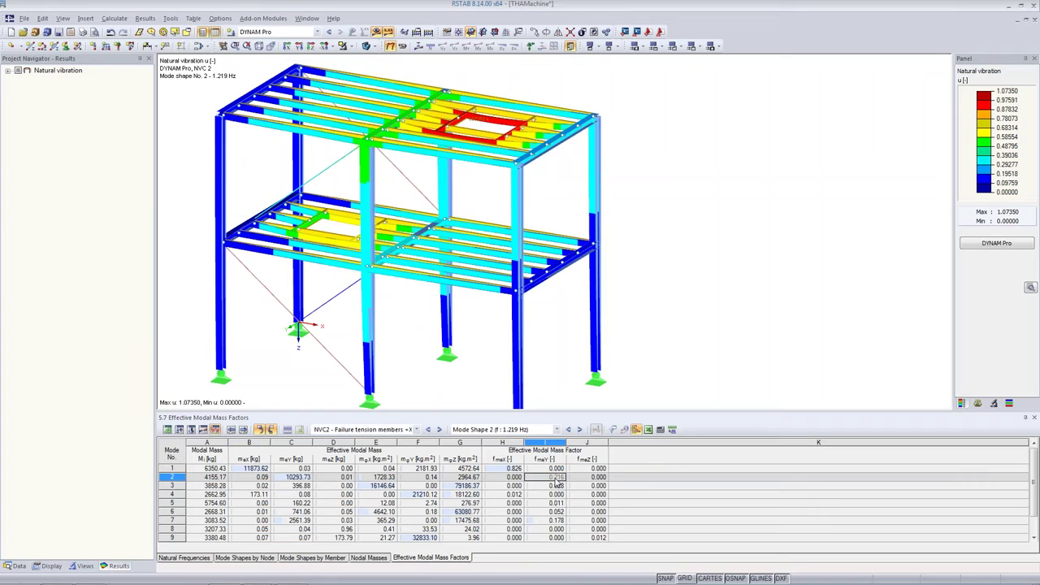
{"action": "left_click", "coordinate": [503, 470]}
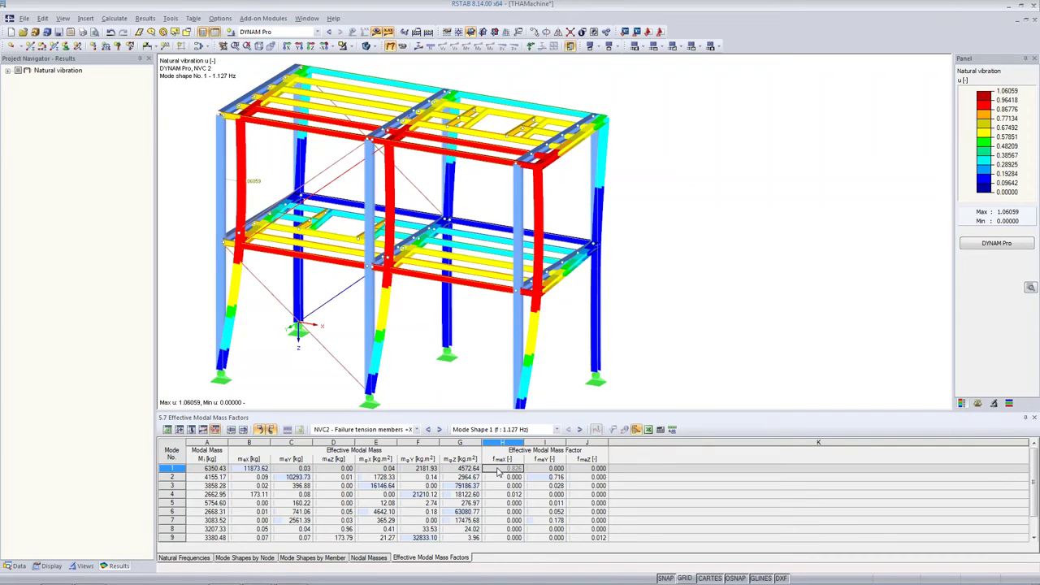
{"action": "left_click", "coordinate": [187, 558]}
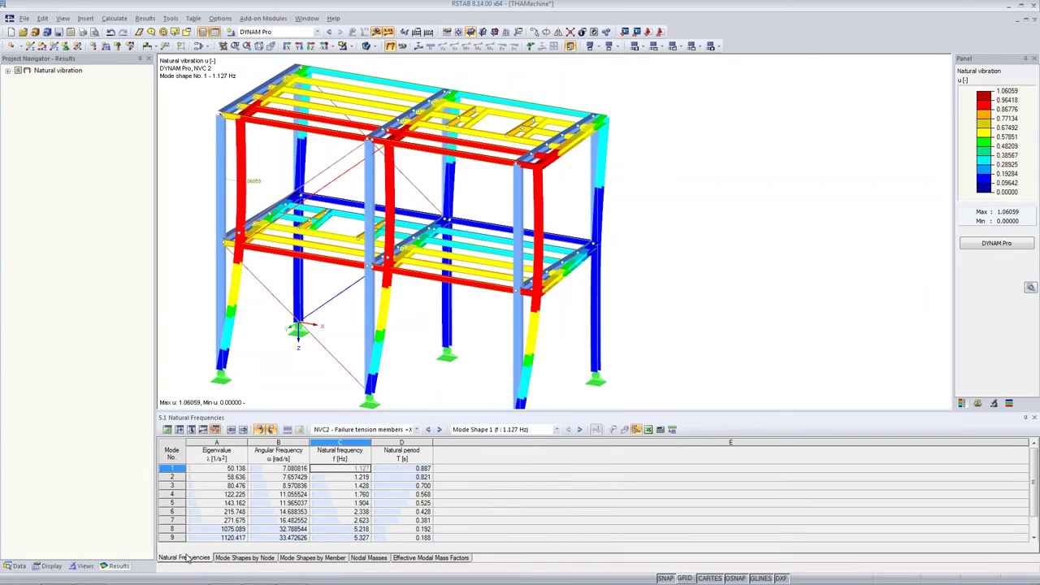
{"action": "left_click", "coordinate": [356, 468]}
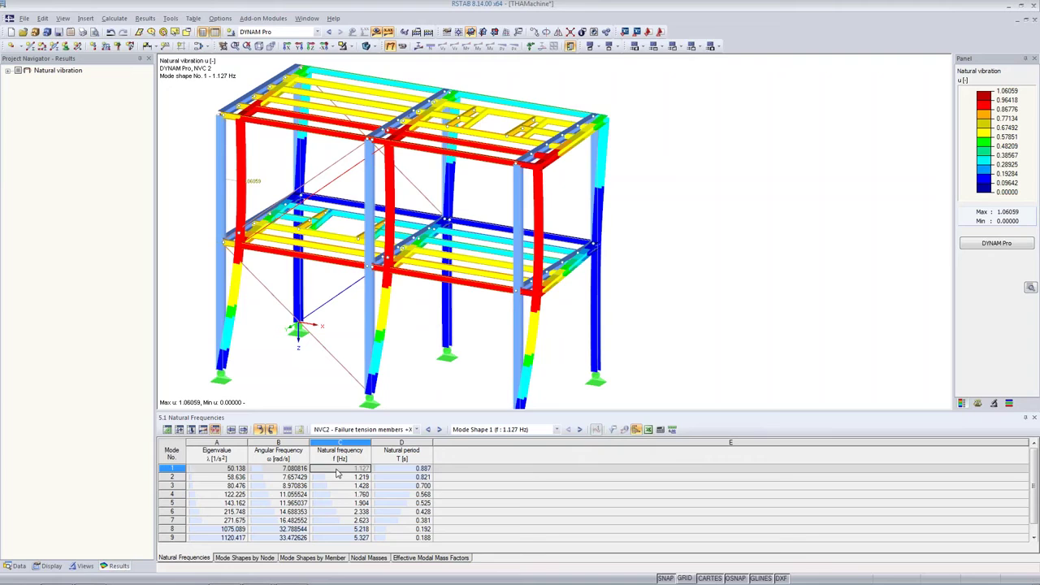
Activate nonlinear time history analysis with time diagrams in DYNAM Pro and check the existing time diagrams.
{"action": "left_click", "coordinate": [16, 566]}
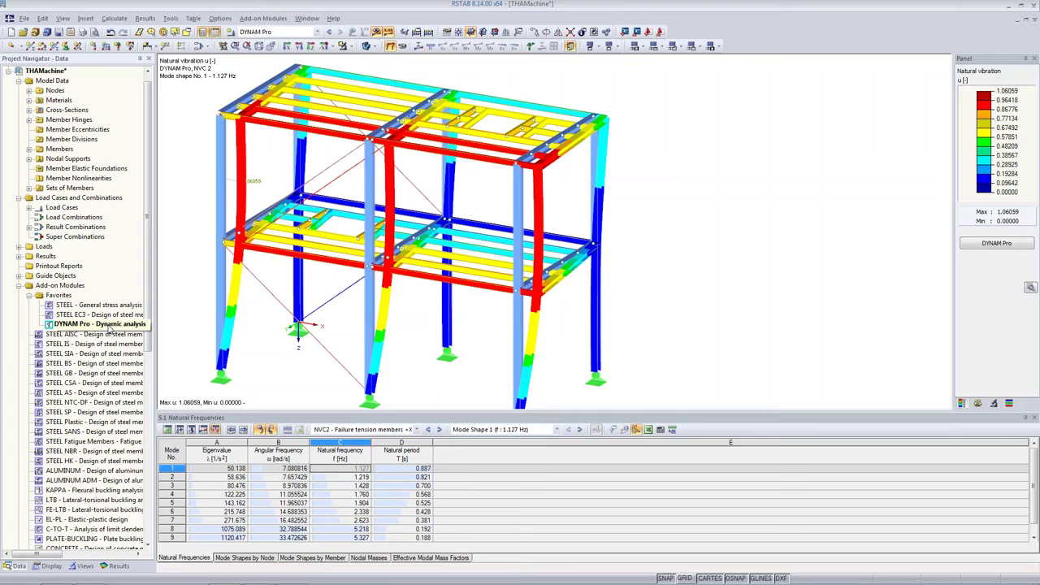
{"action": "double_click", "coordinate": [109, 328]}
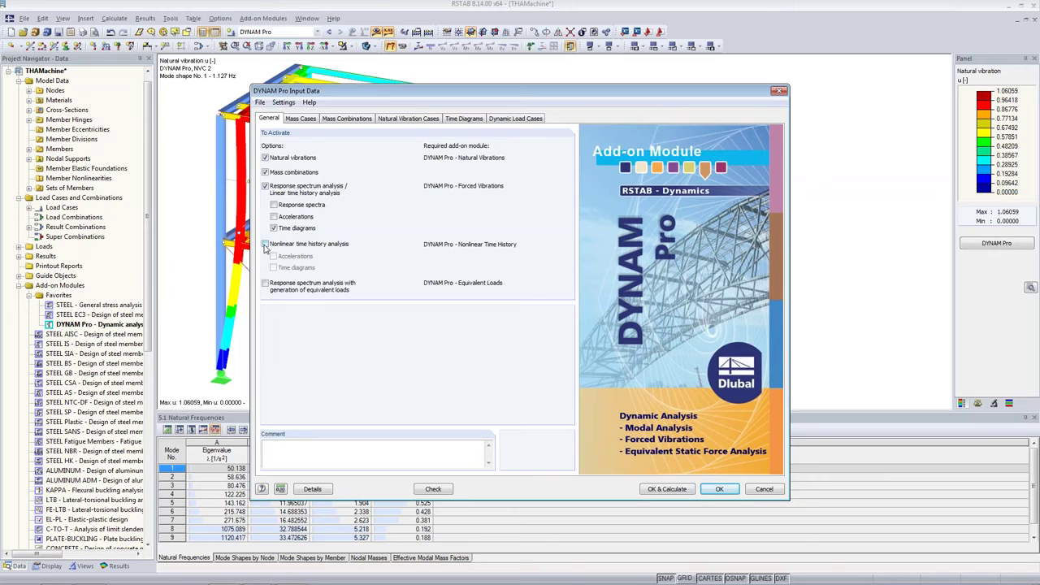
{"action": "left_click", "coordinate": [265, 245]}
{"action": "left_click", "coordinate": [273, 269]}
{"action": "left_click", "coordinate": [466, 120]}
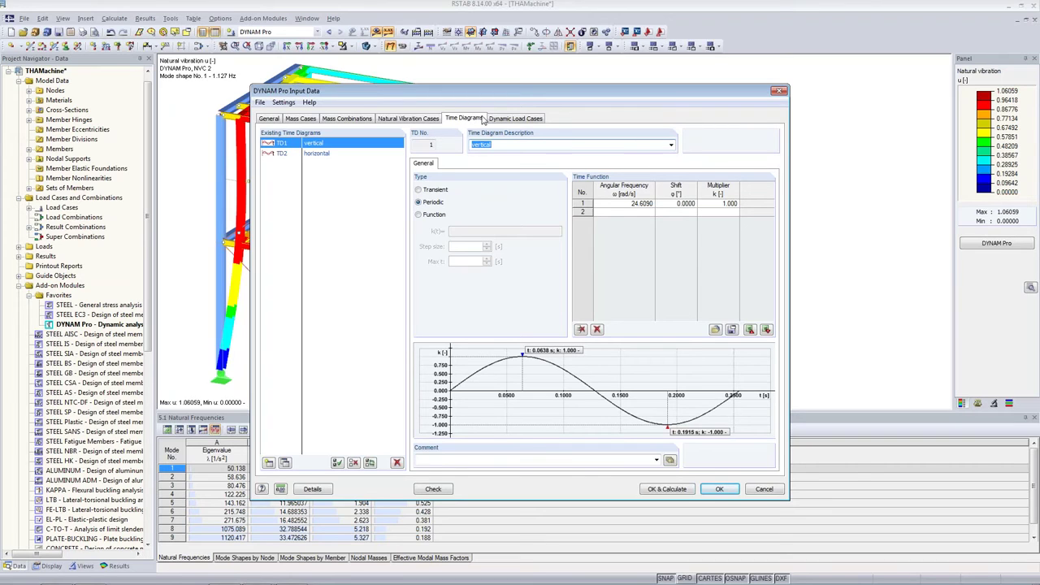
Duplicate dynamic load case DLC1 with the description "Nonlinear Analysis" and set its time history method to explicit analysis.
{"action": "left_click", "coordinate": [534, 120]}
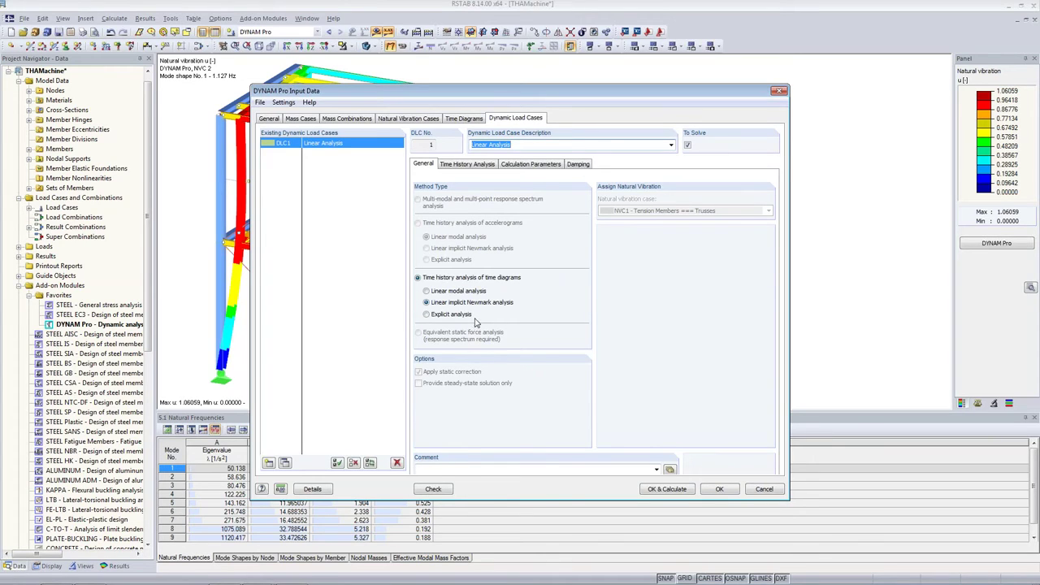
{"action": "left_click", "coordinate": [284, 463]}
{"action": "left_click", "coordinate": [472, 145]}
{"action": "key", "text": "Delete"}
{"action": "key", "text": "Delete"}
{"action": "type", "text": "Nonli"}
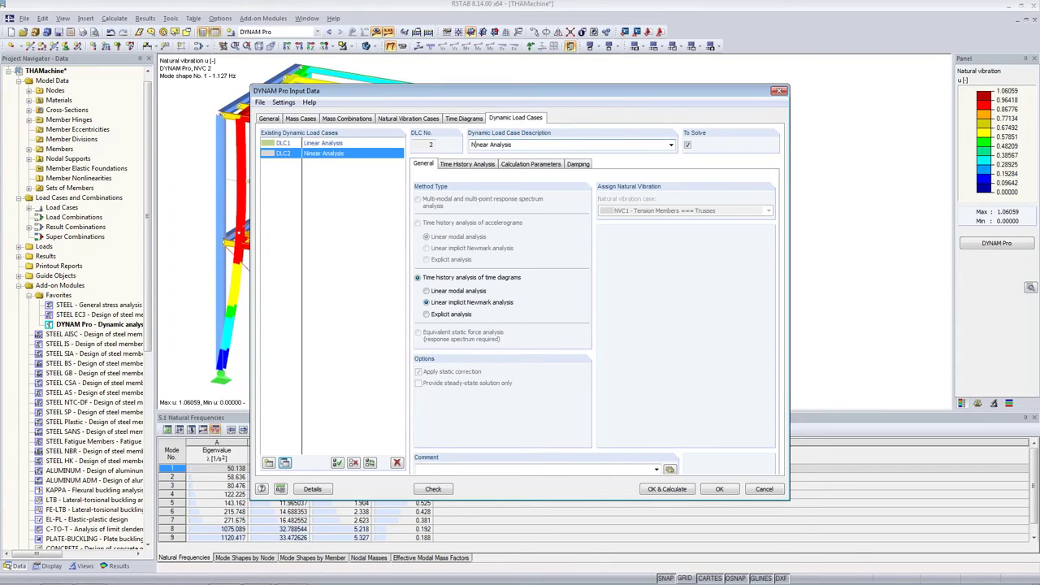
{"action": "left_click", "coordinate": [426, 314]}
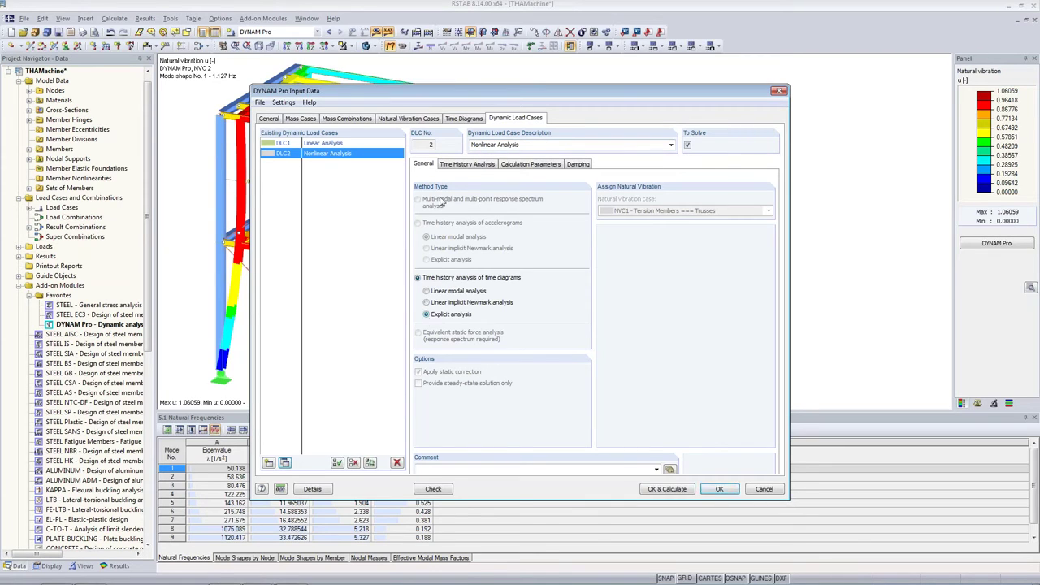
Review the time history settings of the nonlinear load case and the maximum natural frequency in the calculation details.
{"action": "left_click", "coordinate": [477, 166]}
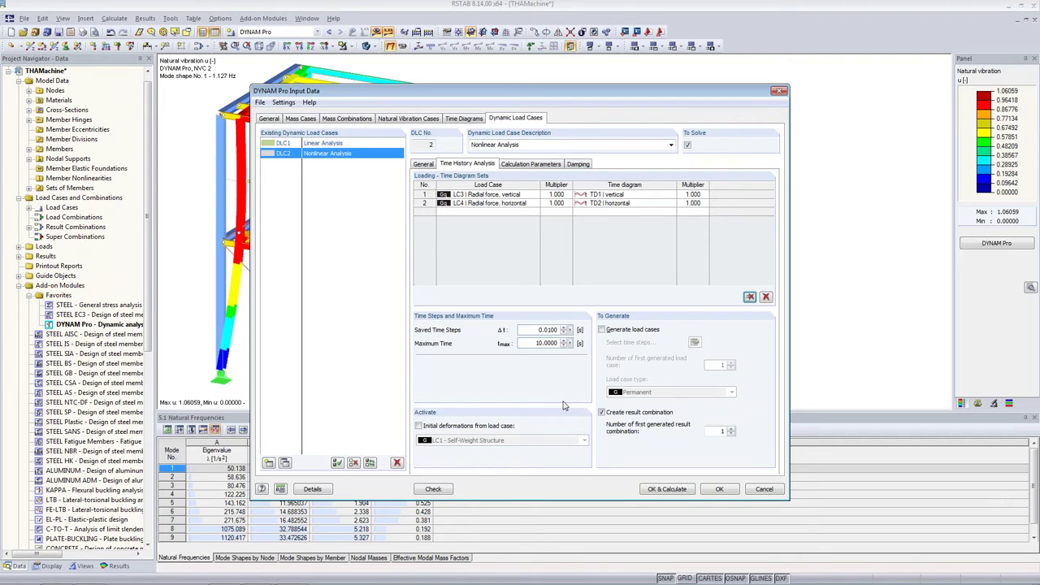
{"action": "left_click", "coordinate": [317, 489]}
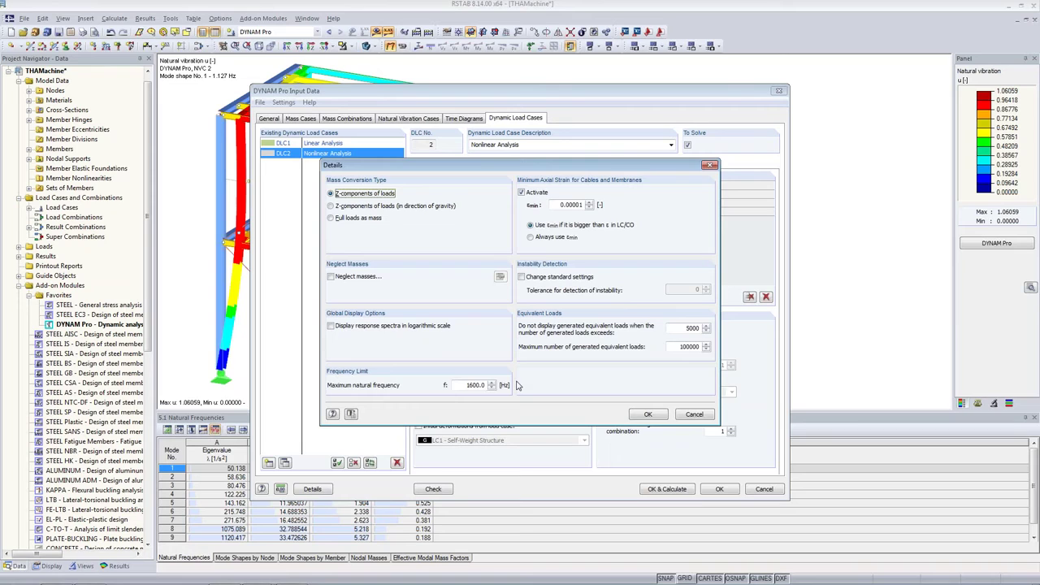
{"action": "double_click", "coordinate": [456, 385]}
{"action": "left_click", "coordinate": [687, 416]}
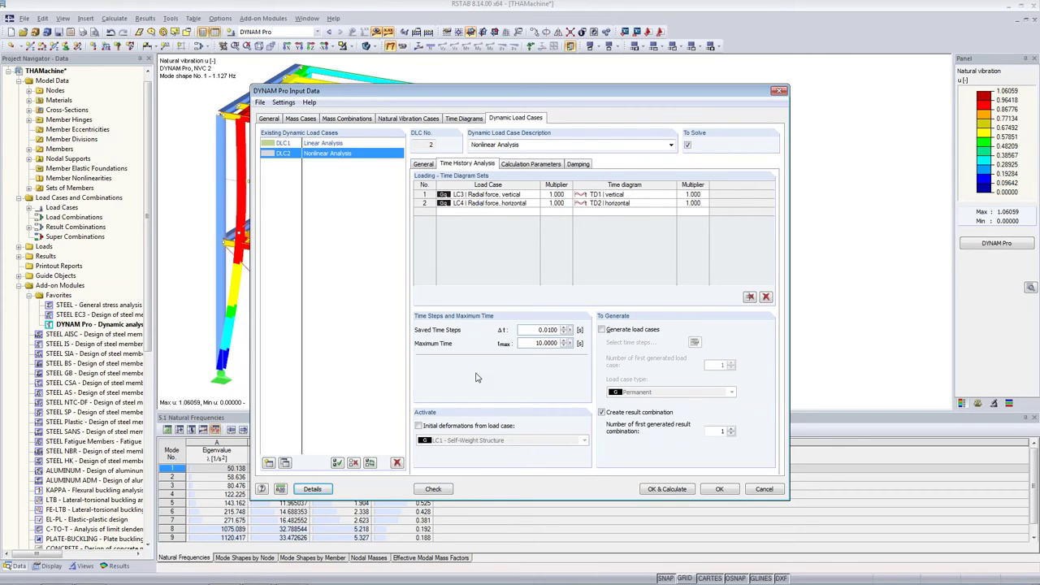
Set DLC2 to large deformation analysis (3rd order), check its Rayleigh damping coefficients, and run the calculation.
{"action": "left_click", "coordinate": [529, 164]}
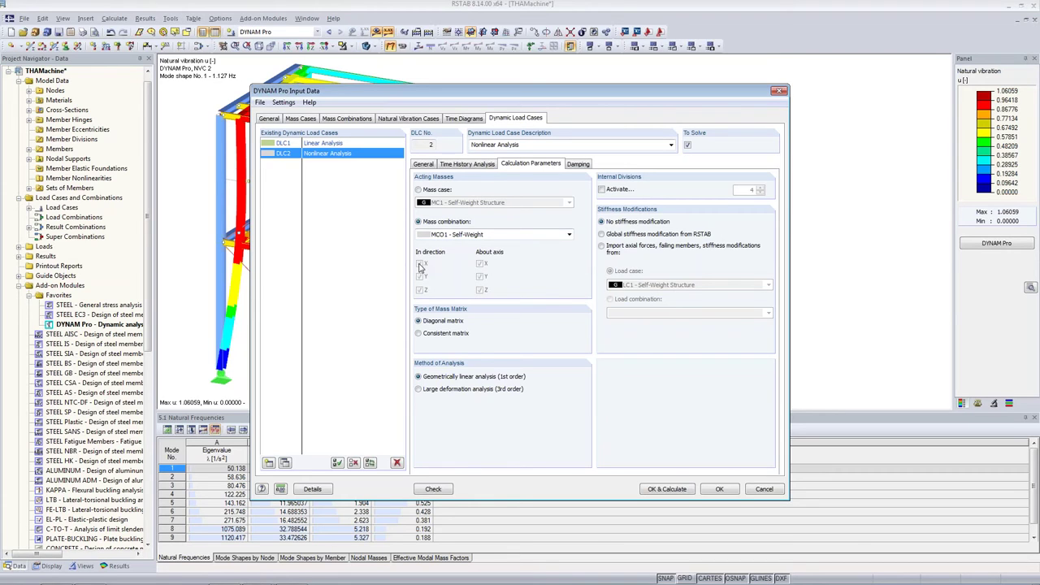
{"action": "left_click", "coordinate": [419, 390]}
{"action": "left_click", "coordinate": [582, 166]}
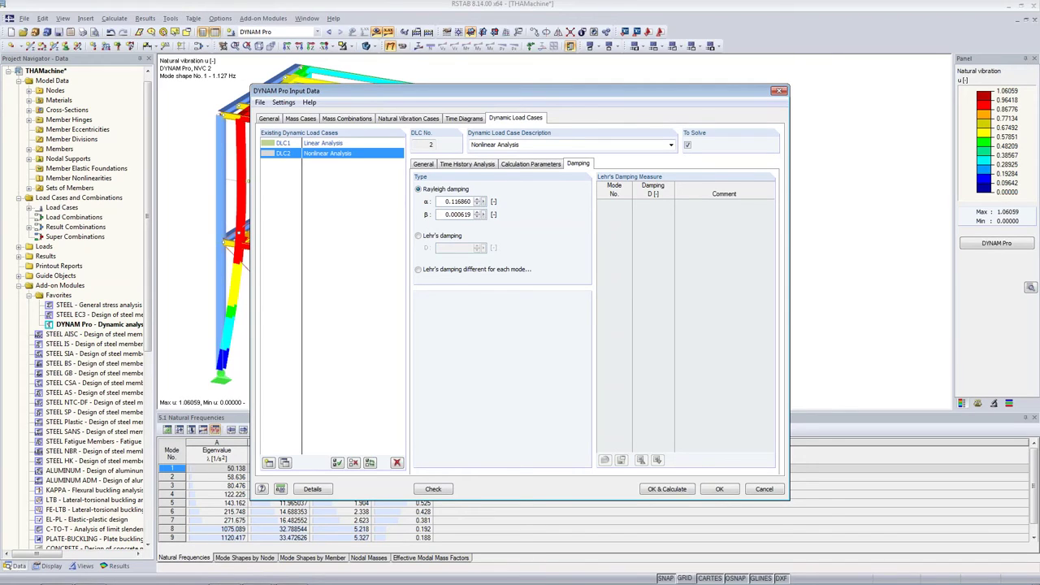
{"action": "left_click", "coordinate": [446, 202]}
{"action": "left_click", "coordinate": [664, 489]}
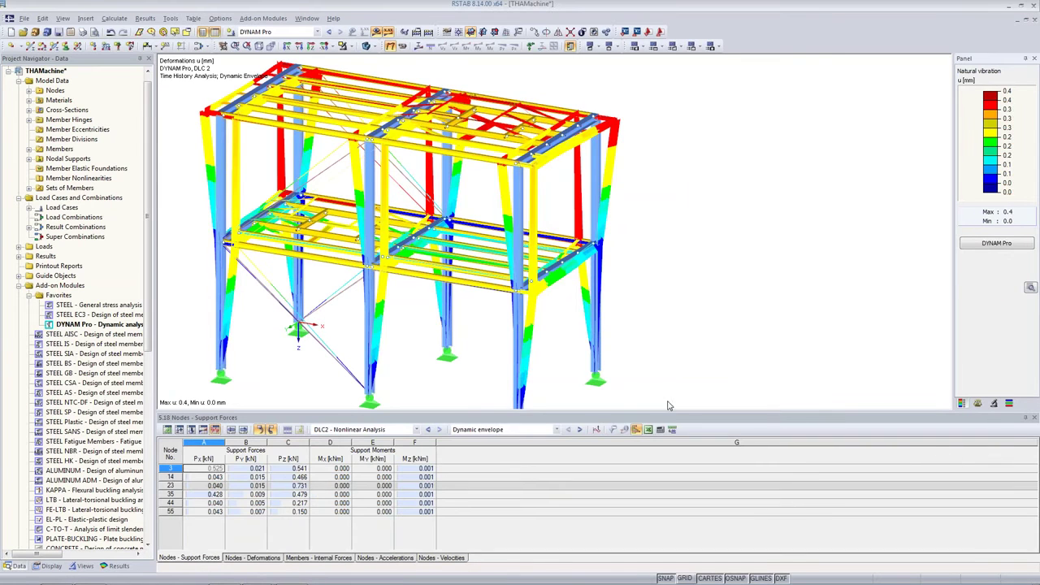
Plot the time course of displacement X at node 47 for DLC2 - Nonlinear Analysis.
{"action": "left_click", "coordinate": [354, 431]}
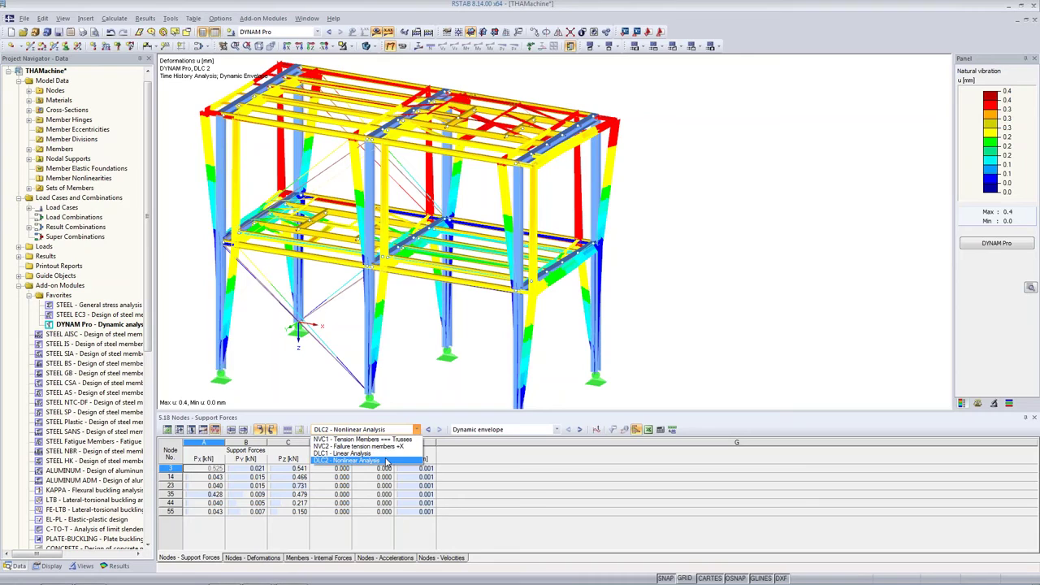
{"action": "left_click", "coordinate": [386, 460]}
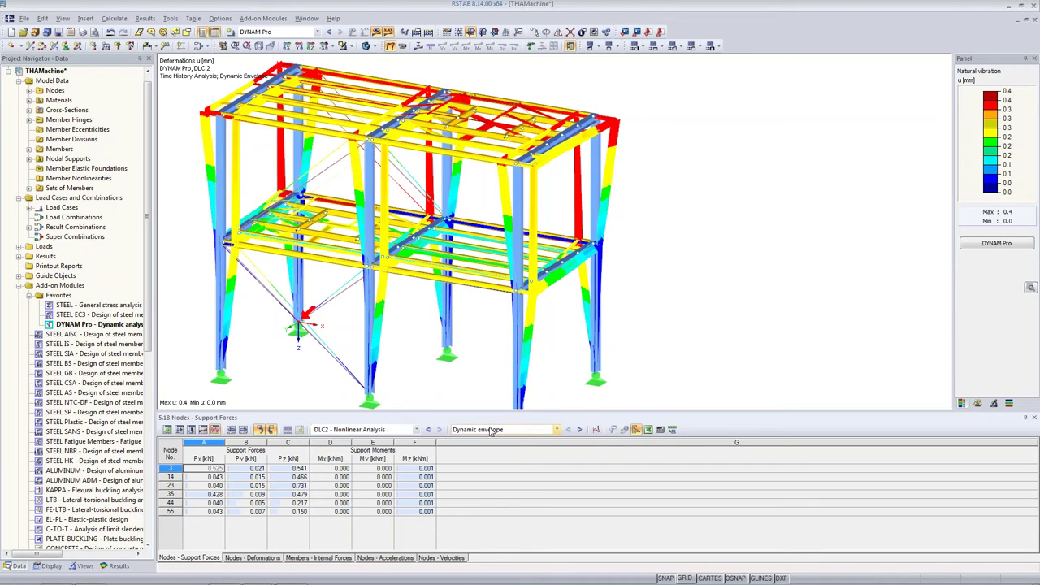
{"action": "left_click", "coordinate": [595, 429]}
{"action": "left_click_drag", "start_coordinate": [388, 24], "coordinate": [967, 321]}
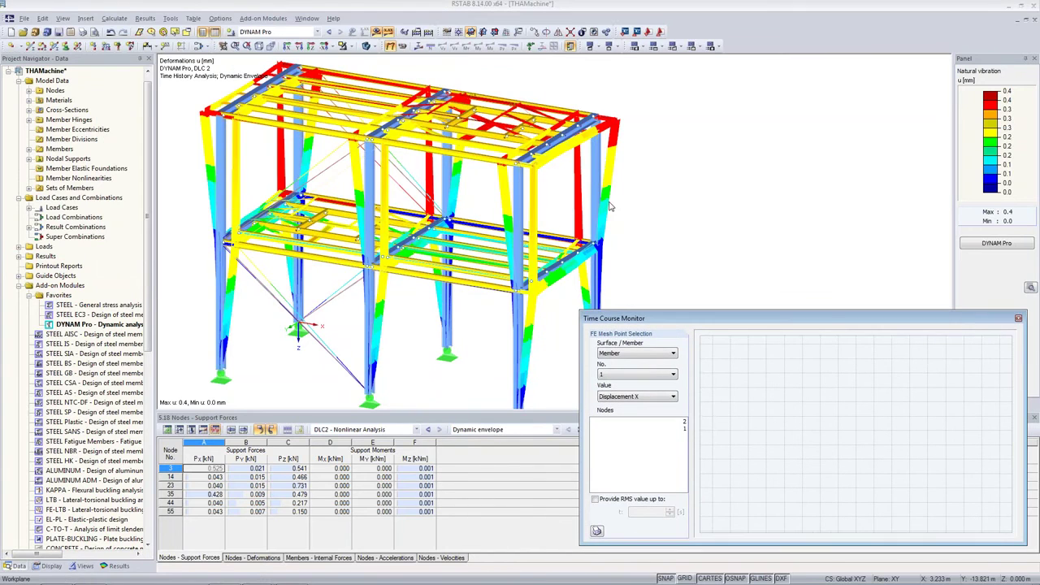
{"action": "left_click", "coordinate": [567, 141]}
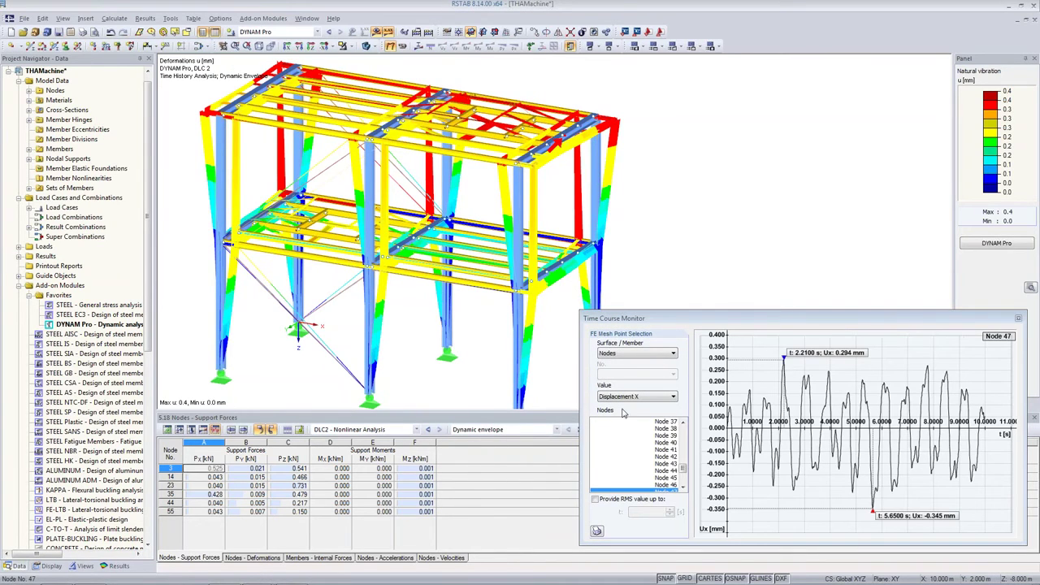
{"action": "mouse_move", "coordinate": [739, 436]}
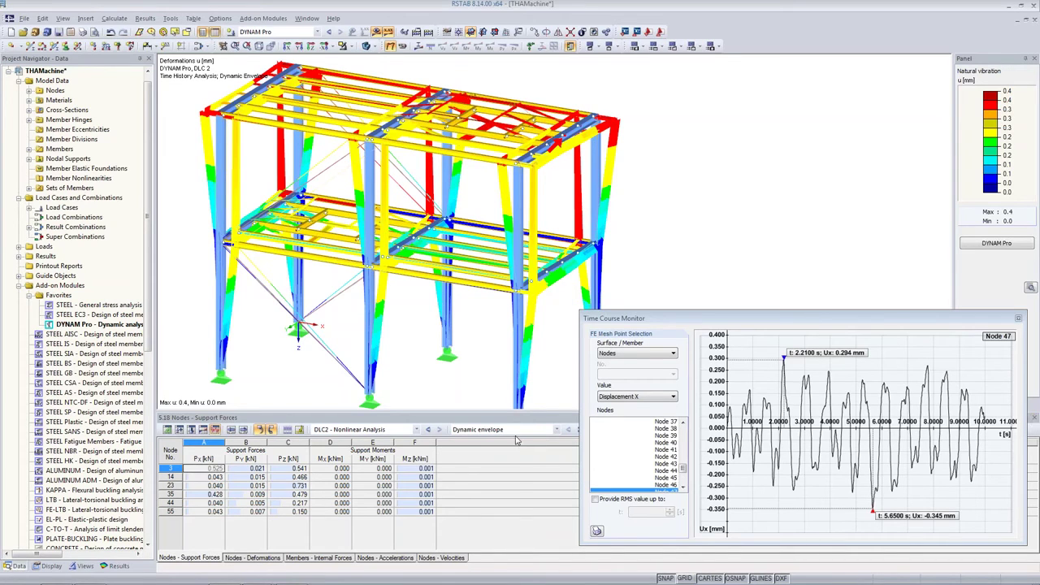
Examine the time course values offered for diagonal member 23, including its normal force, and return to displacement X at node 47.
{"action": "left_click", "coordinate": [342, 299]}
{"action": "left_click", "coordinate": [632, 397]}
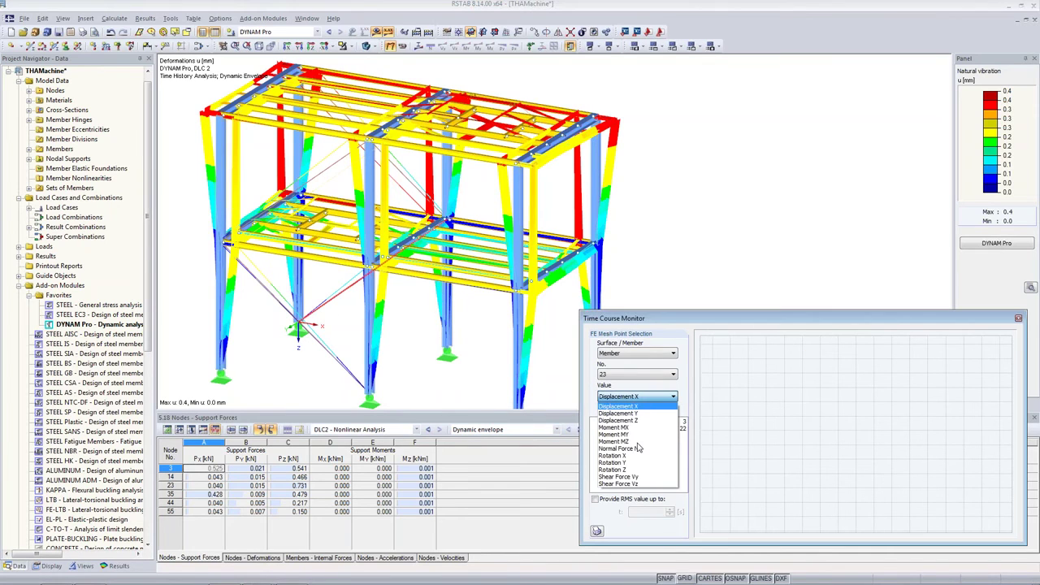
{"action": "left_click", "coordinate": [641, 450]}
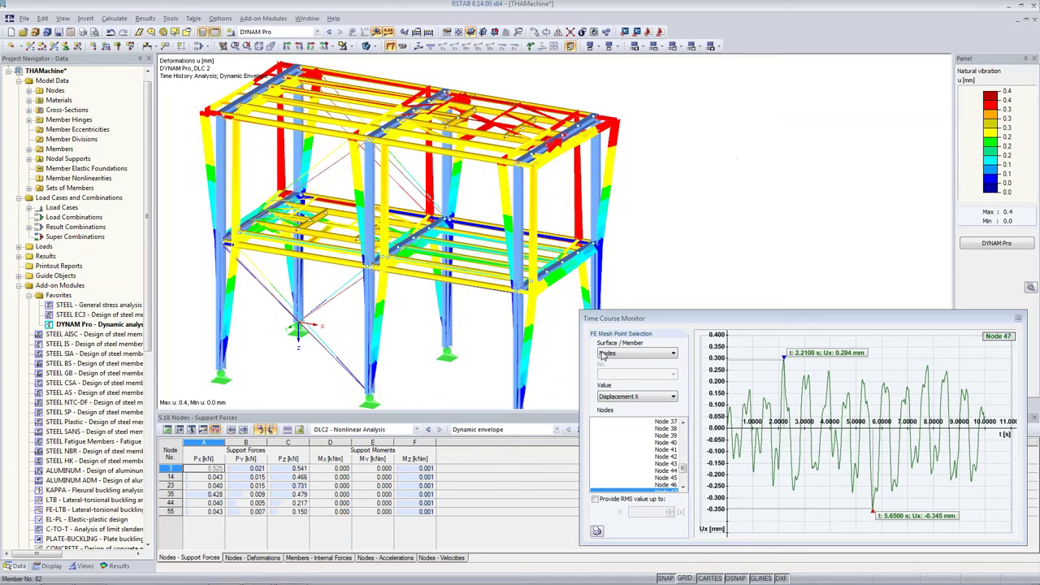
{"action": "scroll", "coordinate": [642, 483], "scroll_direction": "down", "scroll_amount": 1}
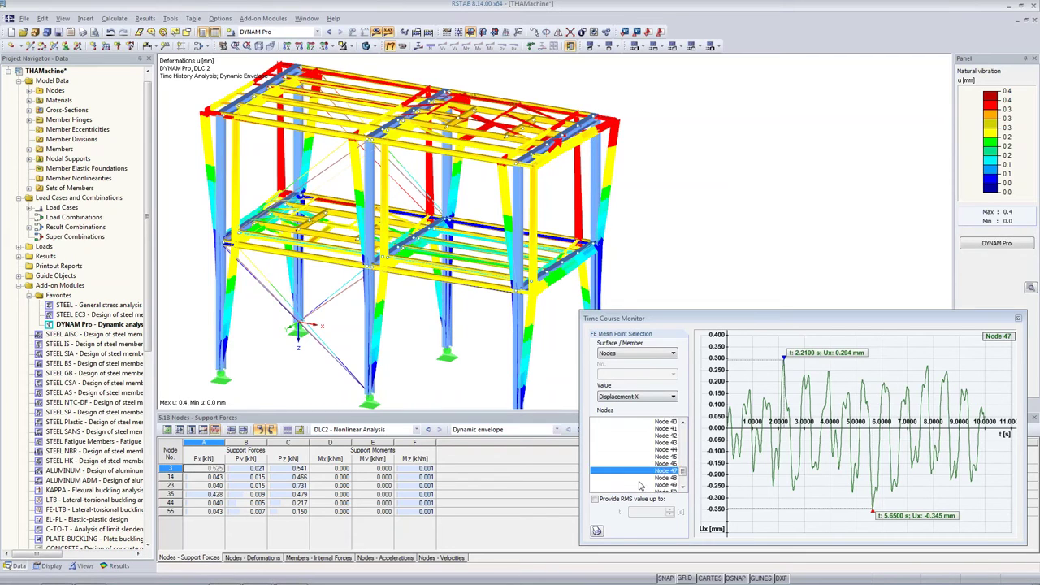
{"action": "mouse_move", "coordinate": [918, 359]}
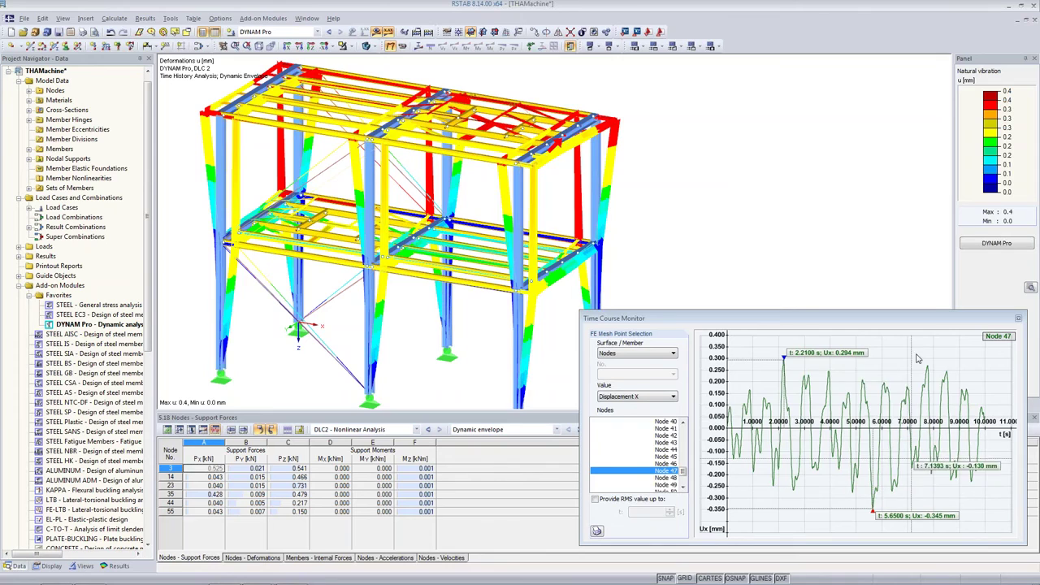
Plot the time course of acceleration X at node 47 and provide its RMS value up to 10 s.
{"action": "left_click", "coordinate": [620, 397]}
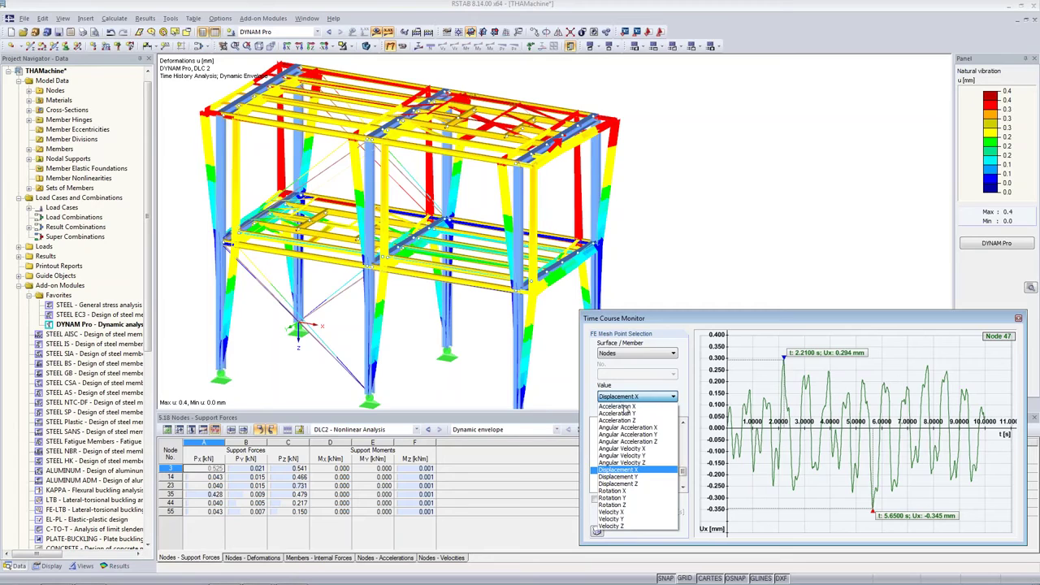
{"action": "left_click", "coordinate": [624, 406]}
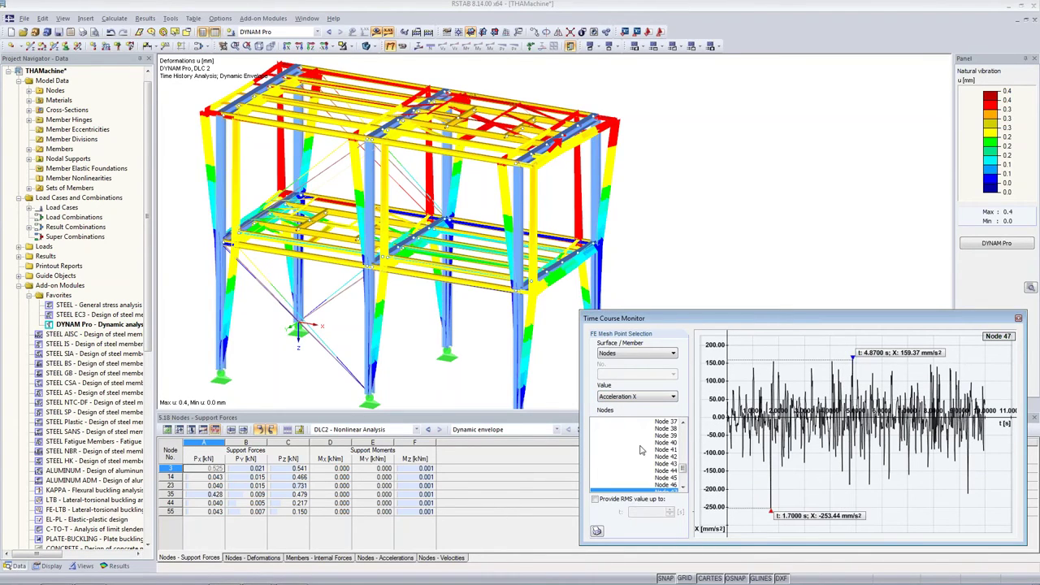
{"action": "scroll", "coordinate": [680, 486], "scroll_direction": "down", "scroll_amount": 3}
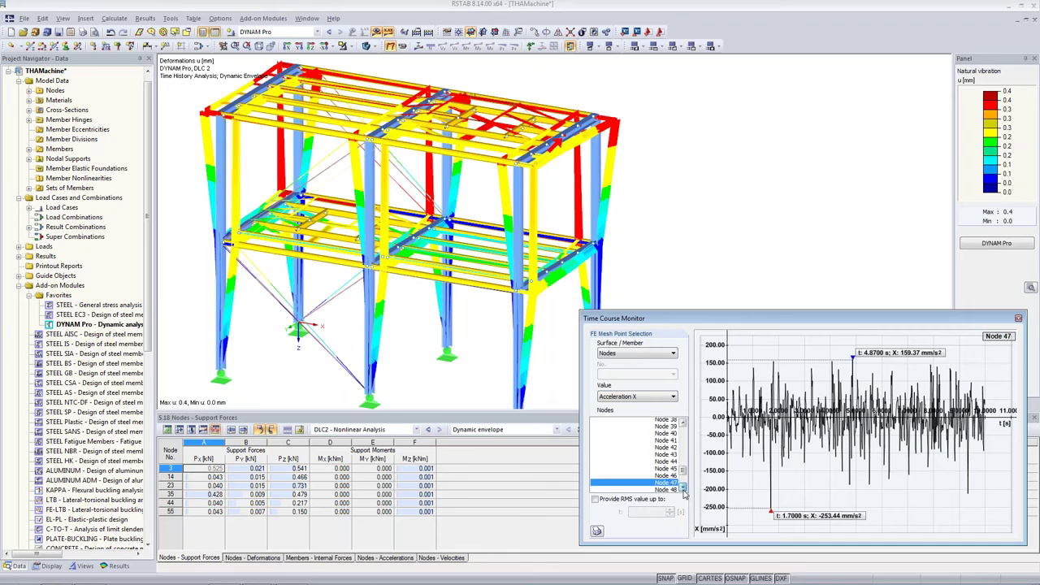
{"action": "left_click", "coordinate": [594, 501]}
{"action": "double_click", "coordinate": [654, 512]}
{"action": "type", "text": "10"}
{"action": "key", "text": "Return"}
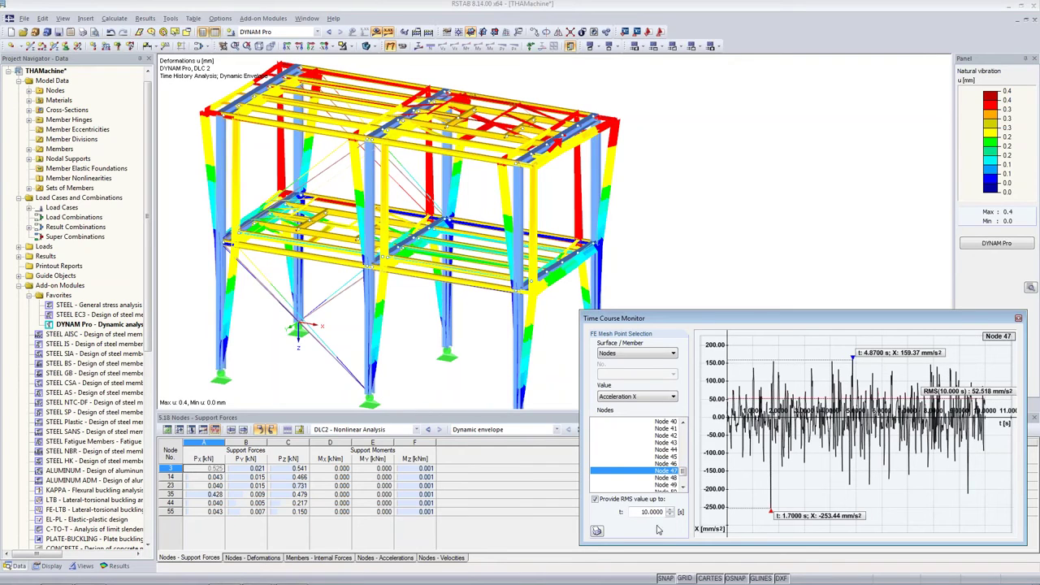
Plot velocity X at node 47, then switch to the presentation and show the slide with limits of accelerations and velocities.
{"action": "left_click", "coordinate": [640, 397]}
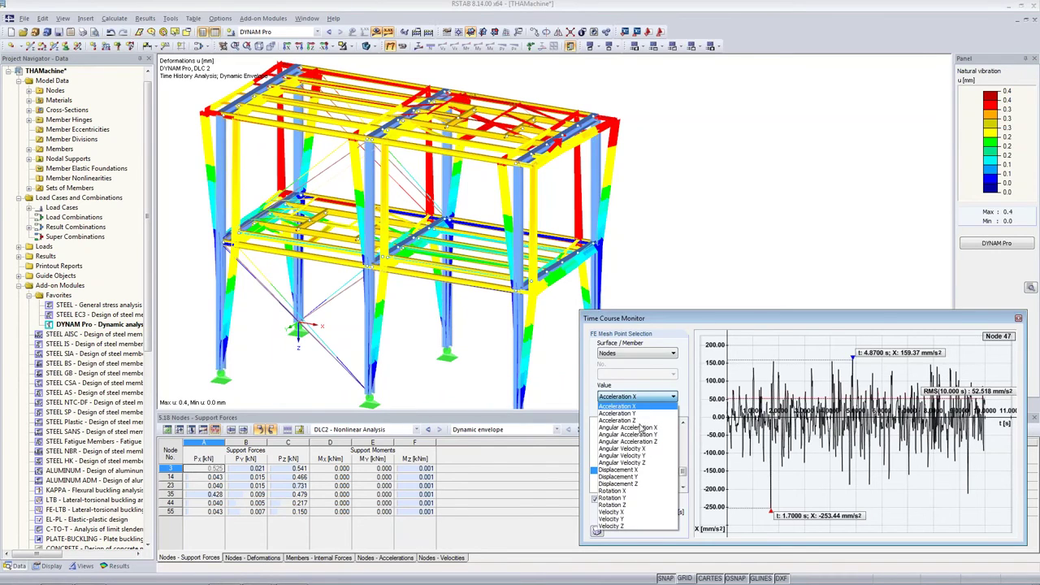
{"action": "left_click", "coordinate": [640, 512]}
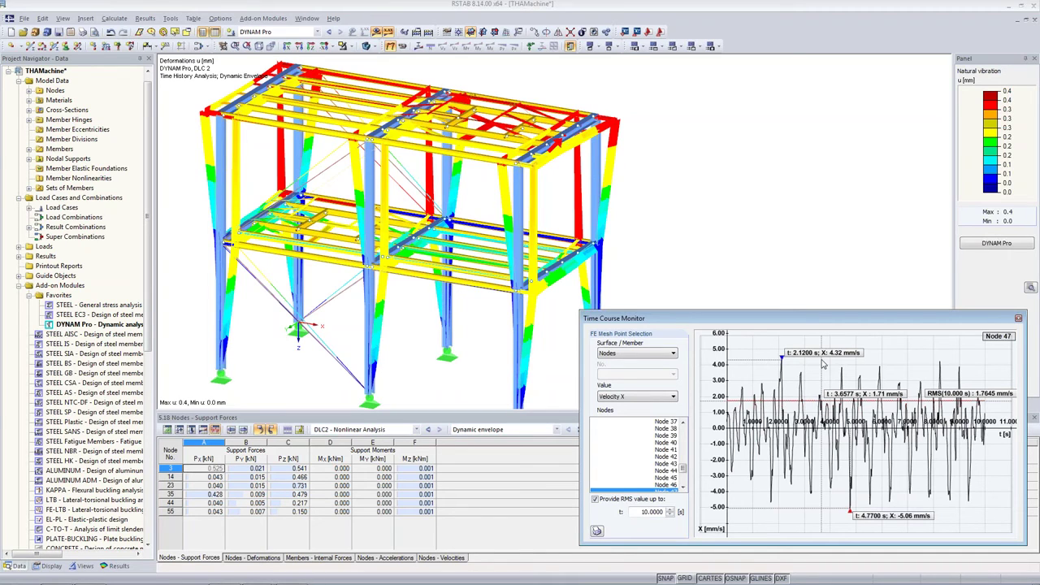
{"action": "key", "text": "alt+Tab"}
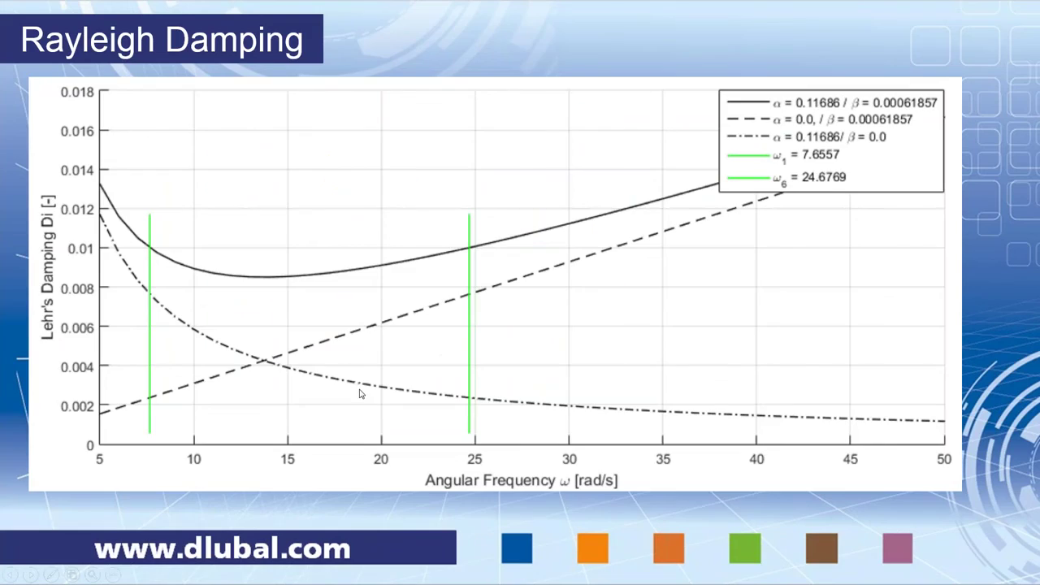
{"action": "left_click", "coordinate": [360, 394]}
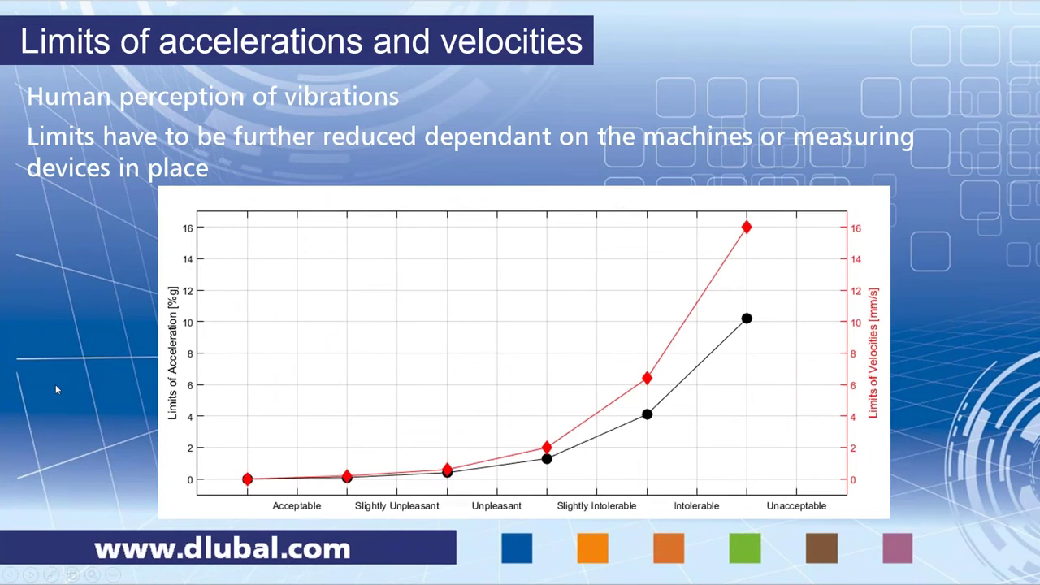
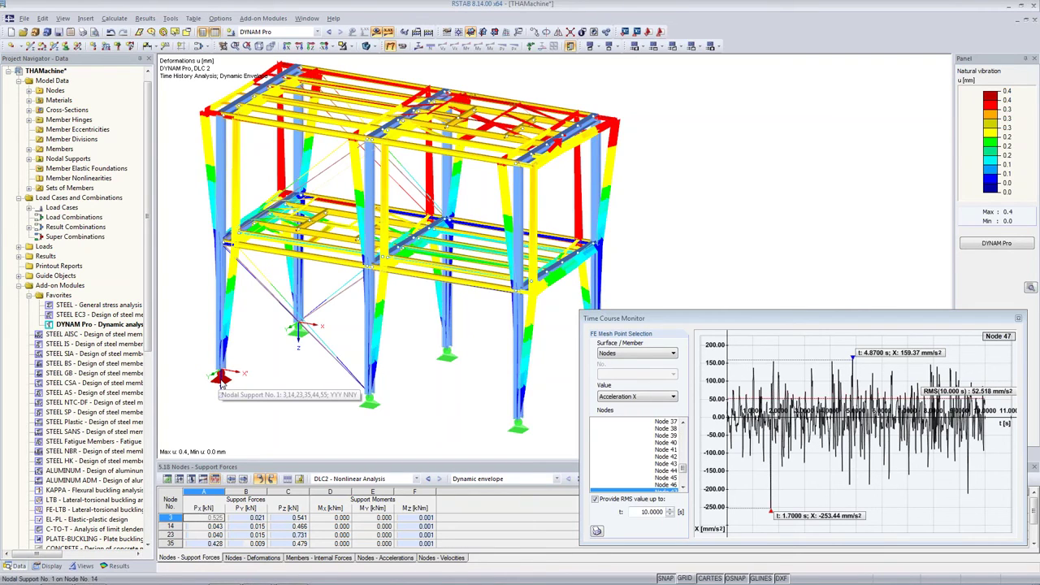
Assign node 14 a new nodal support type with uX and uY released and the uZ nonlinearity "Failure all if negative PZ'".
{"action": "double_click", "coordinate": [221, 380]}
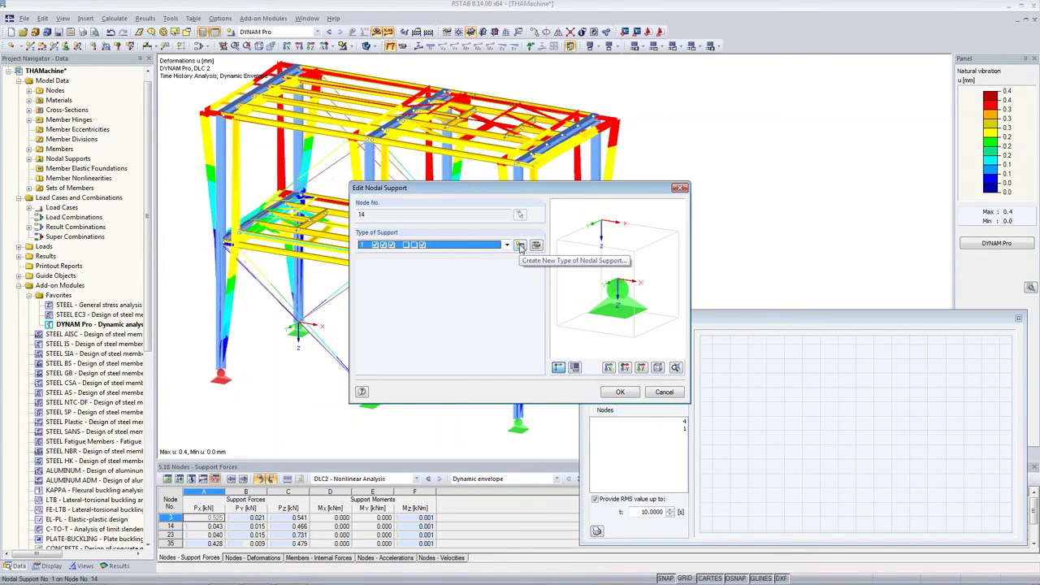
{"action": "left_click", "coordinate": [520, 246]}
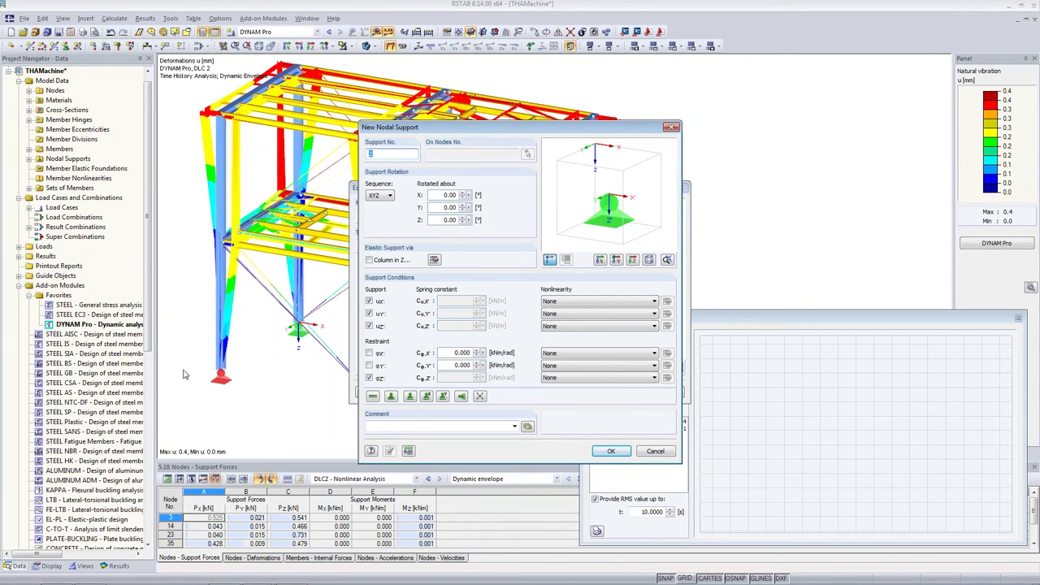
{"action": "left_click", "coordinate": [369, 301]}
{"action": "left_click", "coordinate": [370, 313]}
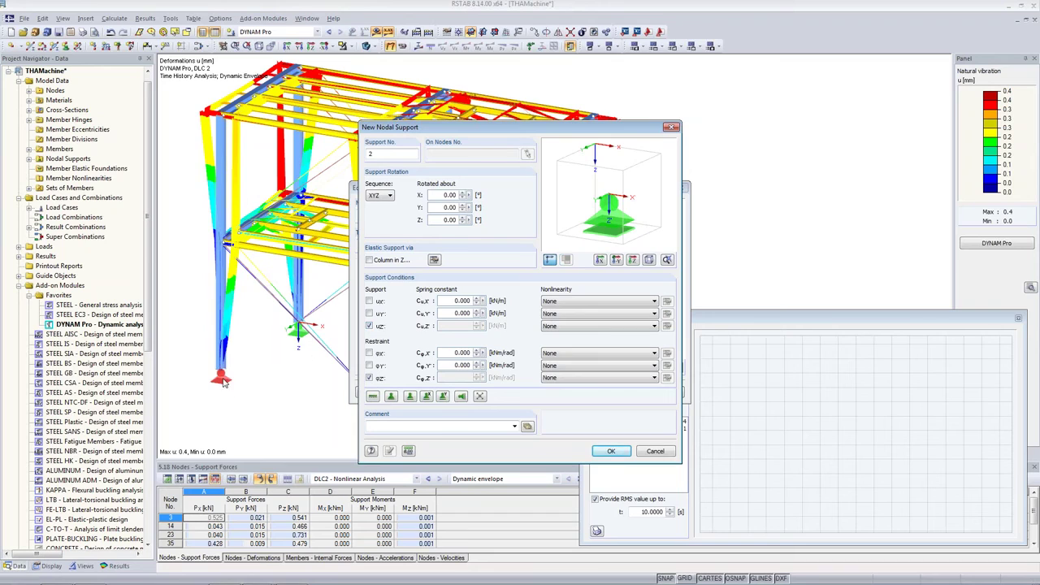
{"action": "left_click", "coordinate": [576, 327]}
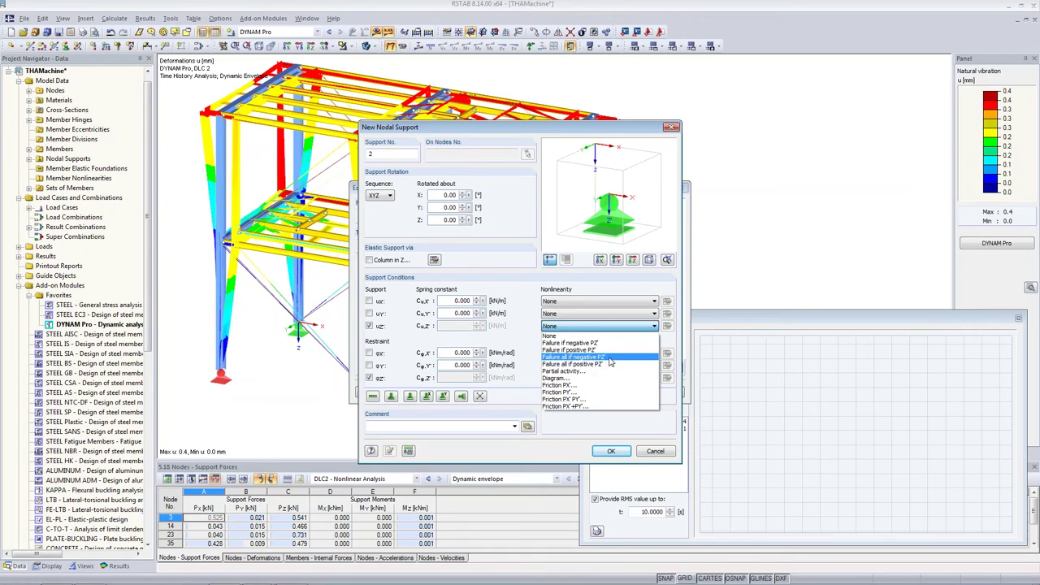
{"action": "left_click", "coordinate": [611, 359]}
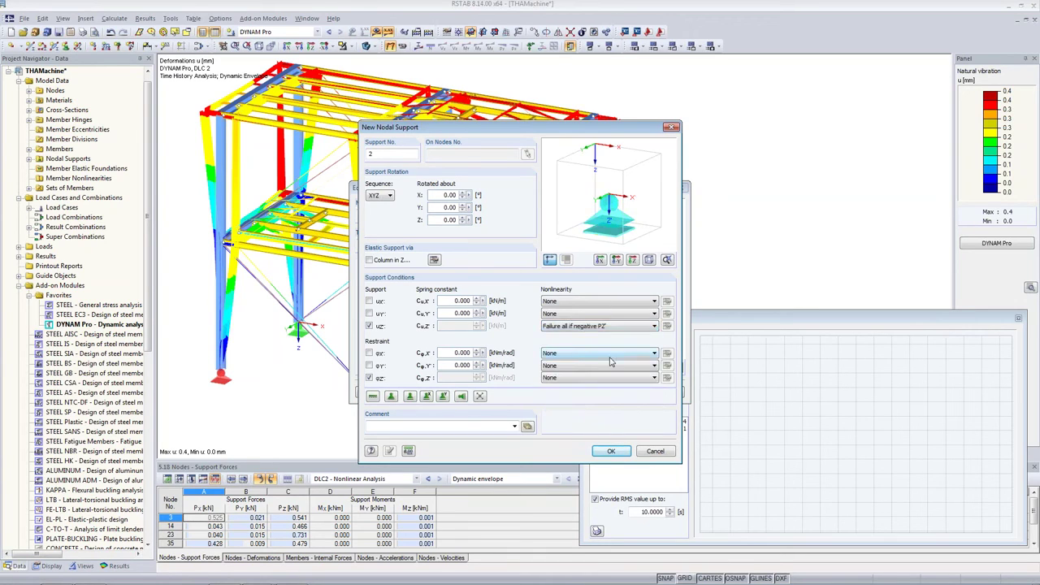
{"action": "left_click", "coordinate": [612, 452]}
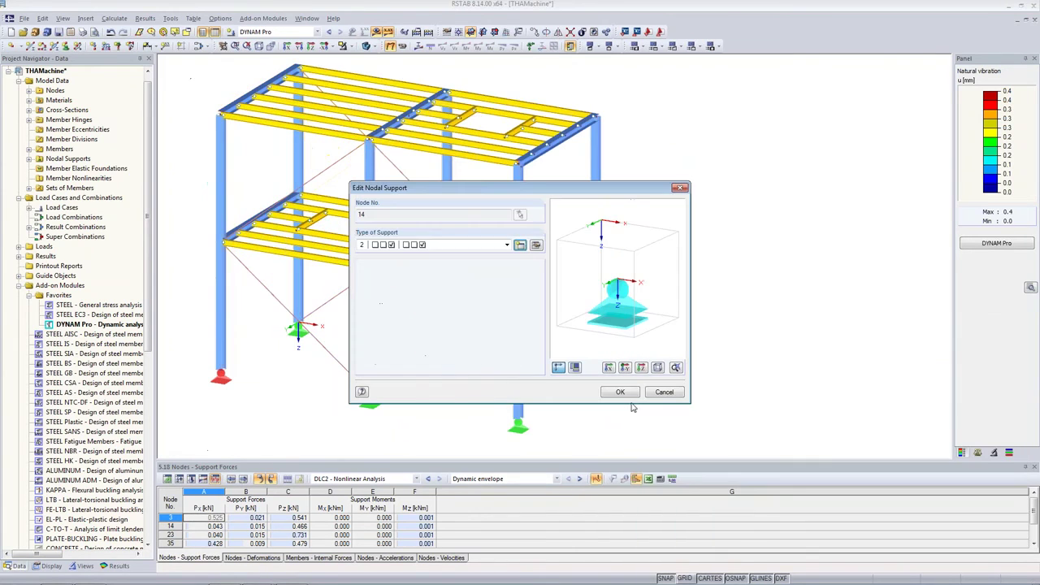
{"action": "left_click", "coordinate": [626, 395]}
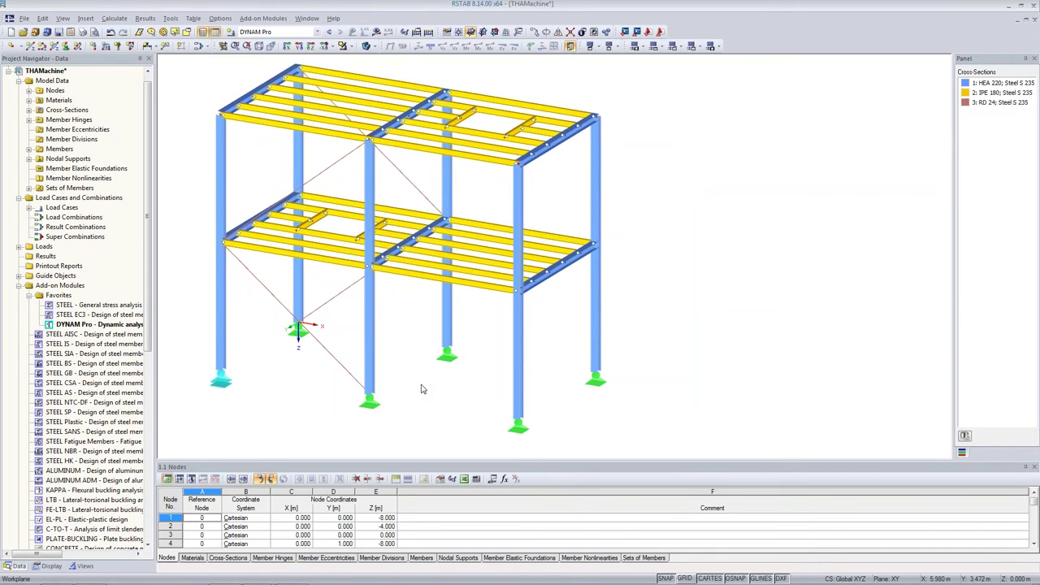
Deactivate natural vibrations in the DYNAM Pro input data, accepting the deletion of all natural vibration cases.
{"action": "double_click", "coordinate": [81, 324]}
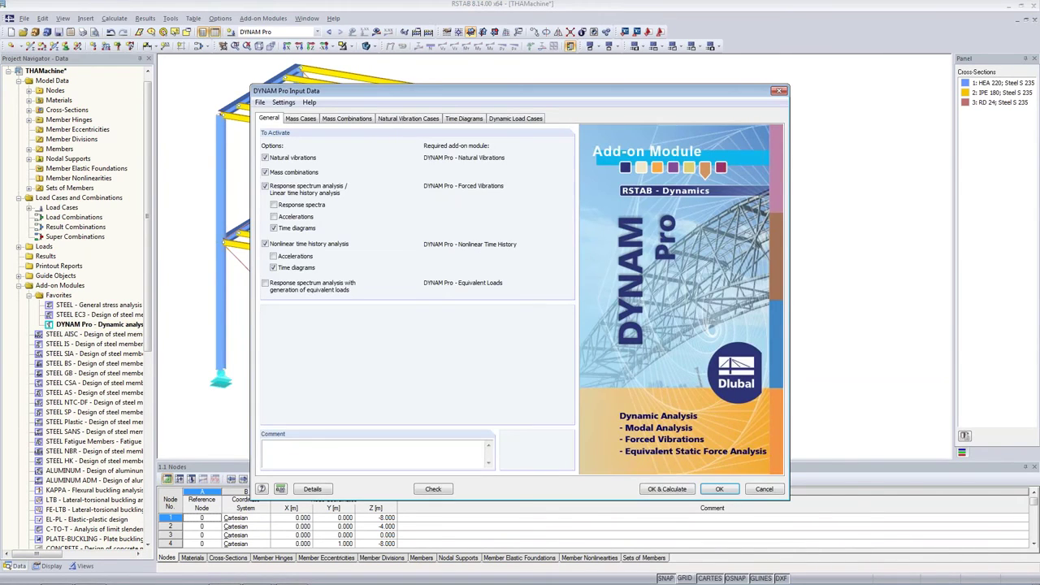
{"action": "left_click", "coordinate": [265, 159]}
{"action": "left_click", "coordinate": [265, 158]}
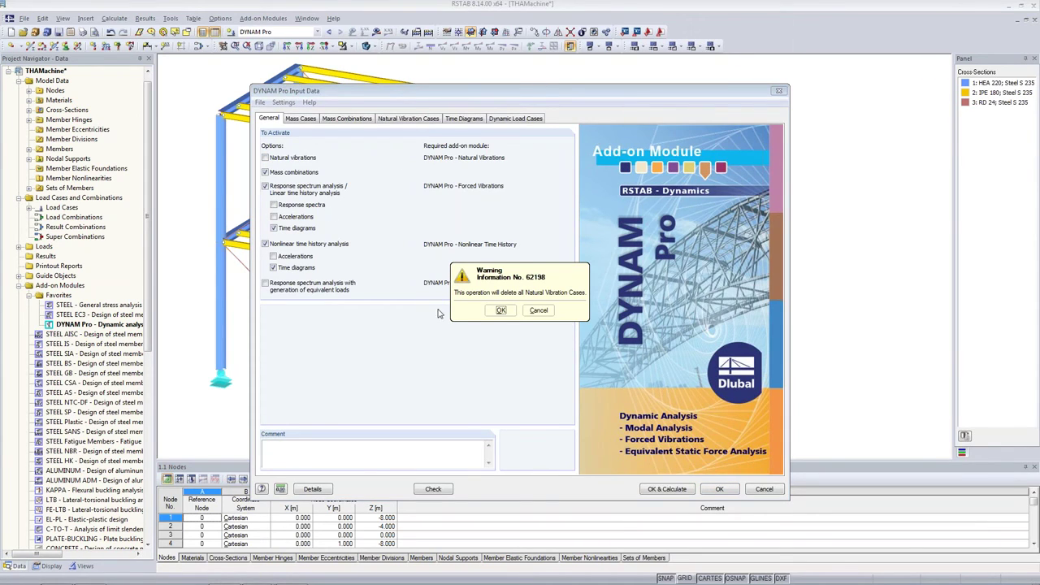
{"action": "left_click", "coordinate": [502, 311]}
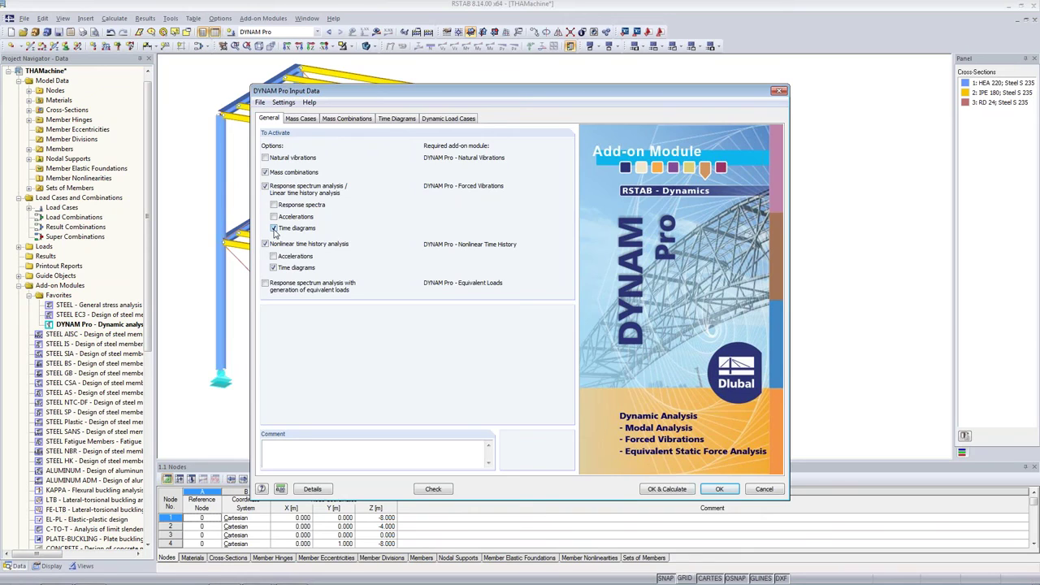
Exclude dynamic load case DLC1 - Linear Analysis from the calculation by setting it to "Not To Solve".
{"action": "left_click", "coordinate": [469, 121]}
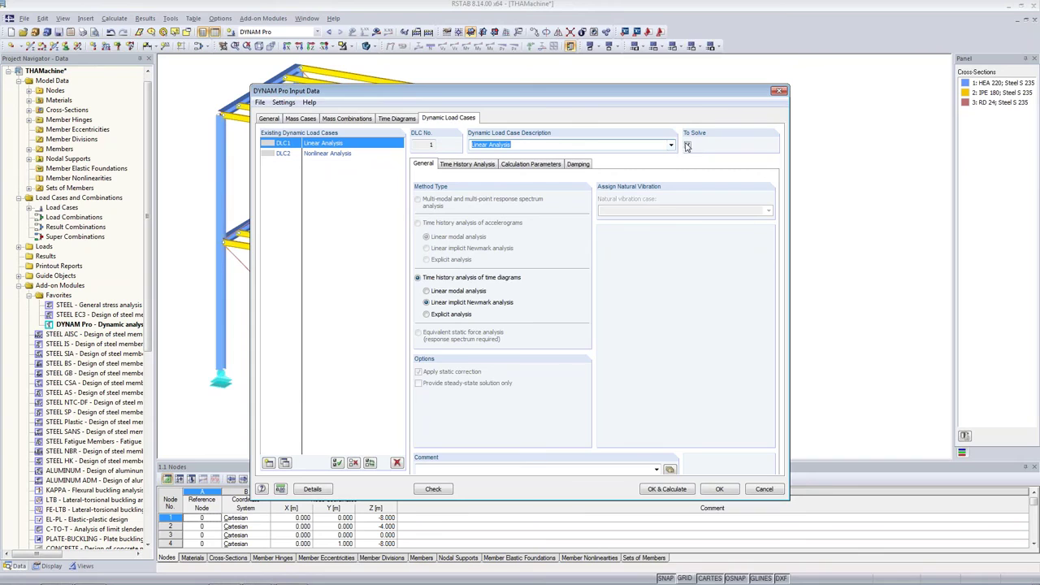
{"action": "right_click", "coordinate": [351, 144]}
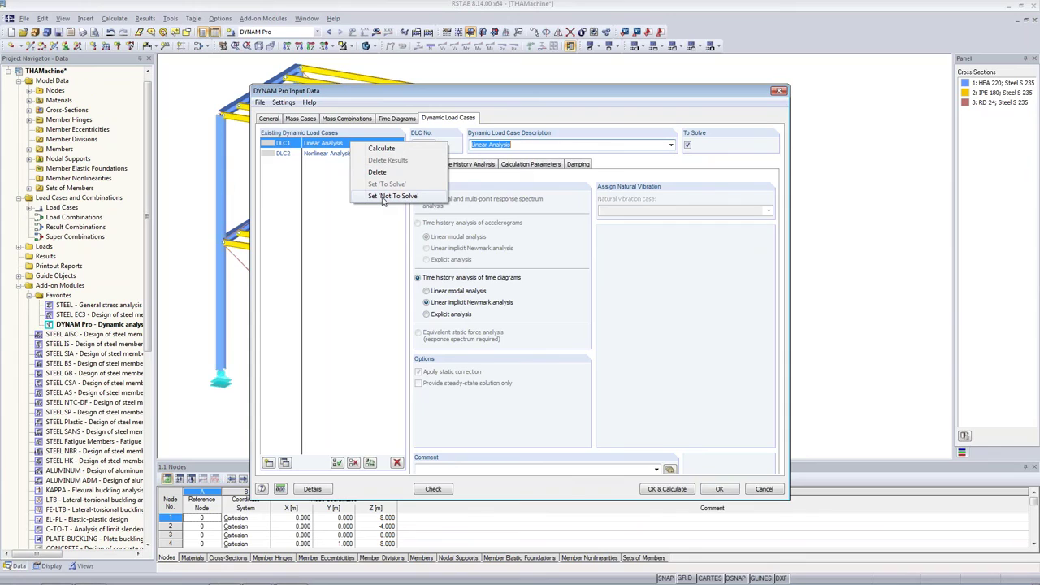
{"action": "left_click", "coordinate": [384, 198]}
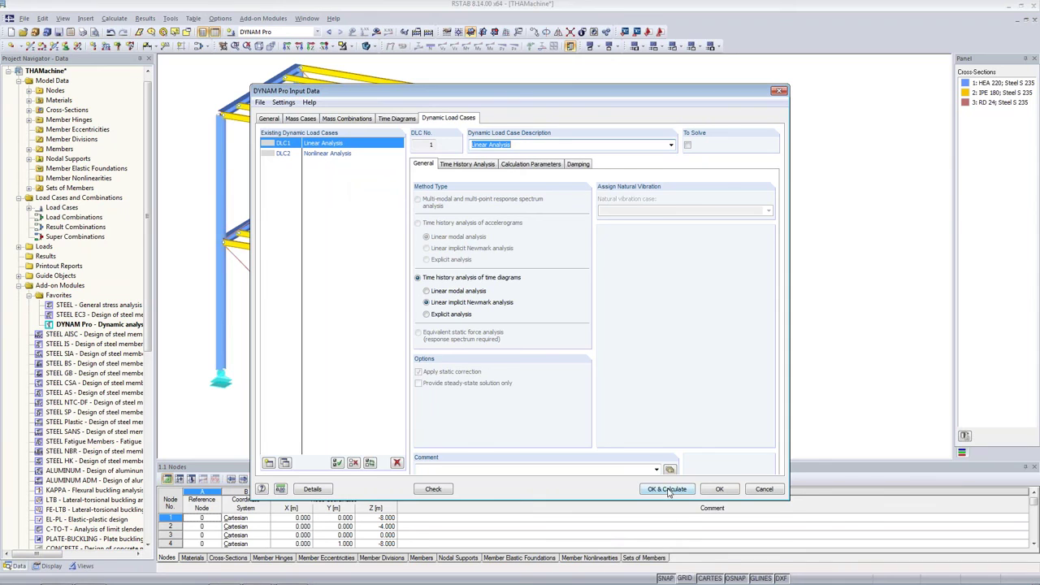
Set the maximum time of the time history analysis for DLC2 - Nonlinear Analysis to 20 s.
{"action": "left_click", "coordinate": [336, 157]}
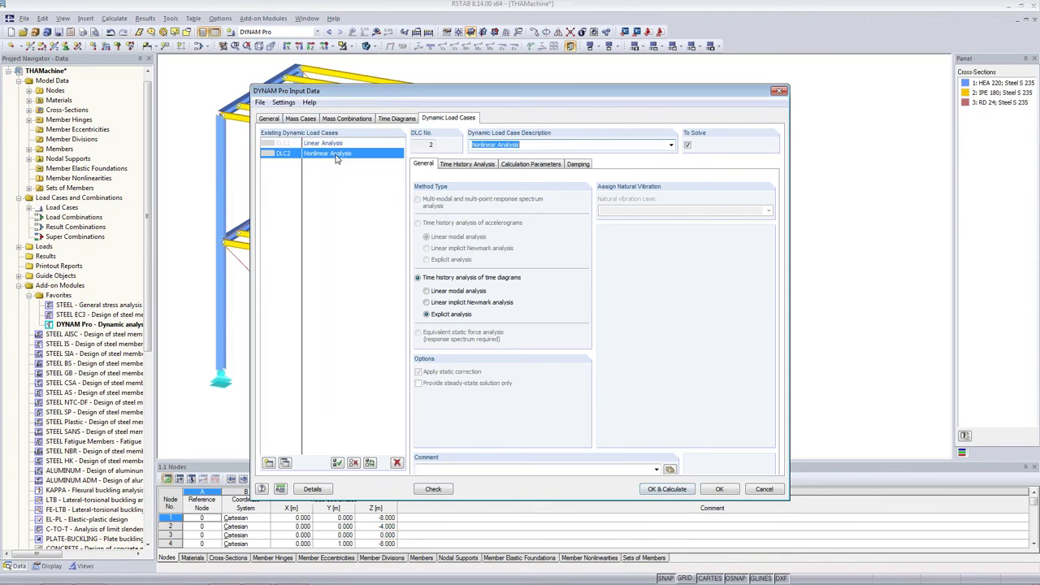
{"action": "left_click", "coordinate": [465, 164]}
{"action": "double_click", "coordinate": [548, 343]}
{"action": "type", "text": "20"}
{"action": "key", "text": "Tab"}
{"action": "left_click_drag", "start_coordinate": [550, 342], "coordinate": [594, 342]}
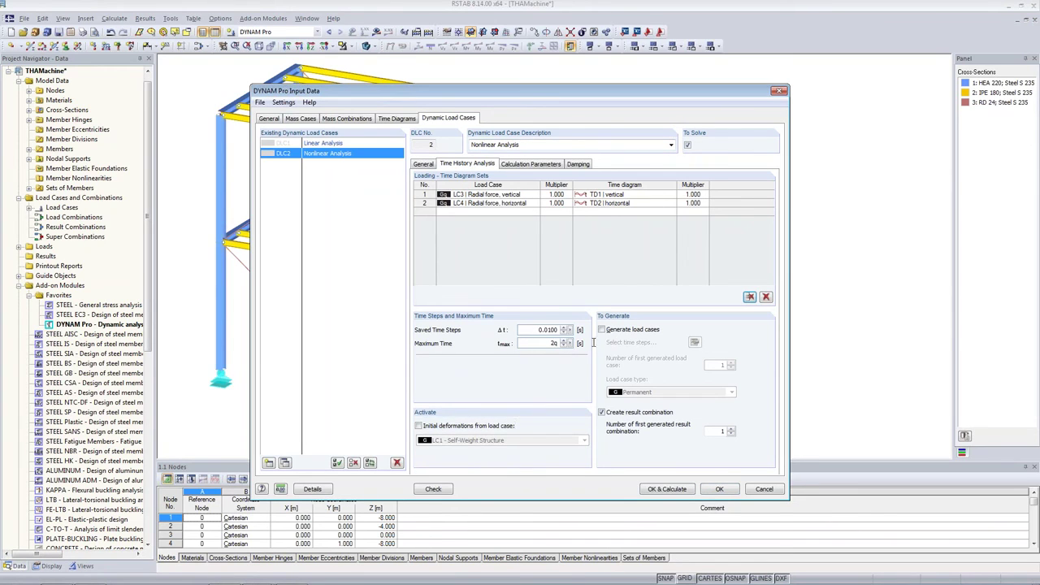
{"action": "key", "text": "Tab"}
Check the calculation parameters and damping of DLC2 and run the calculation.
{"action": "left_click", "coordinate": [537, 167]}
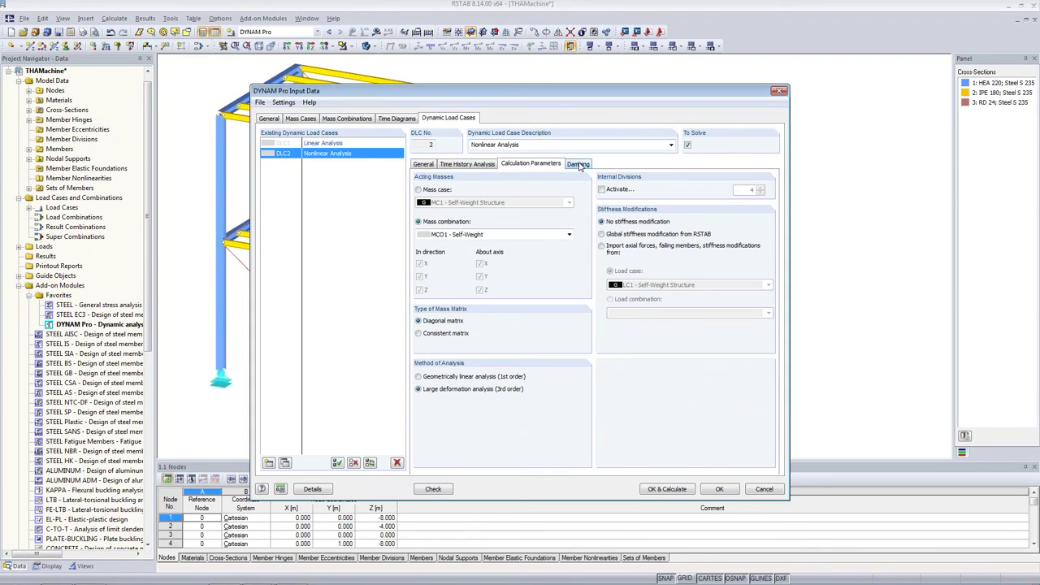
{"action": "left_click", "coordinate": [576, 164]}
{"action": "left_click", "coordinate": [666, 489]}
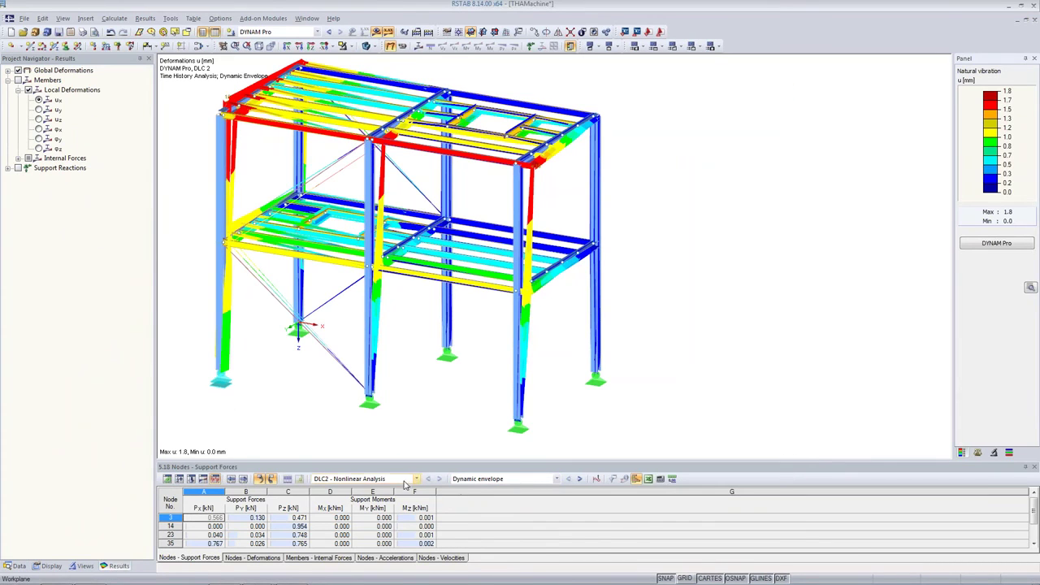
Select the DLC2 - Nonlinear Analysis results and open the Time Course Monitor, placing it clear of the model view.
{"action": "left_click", "coordinate": [373, 479]}
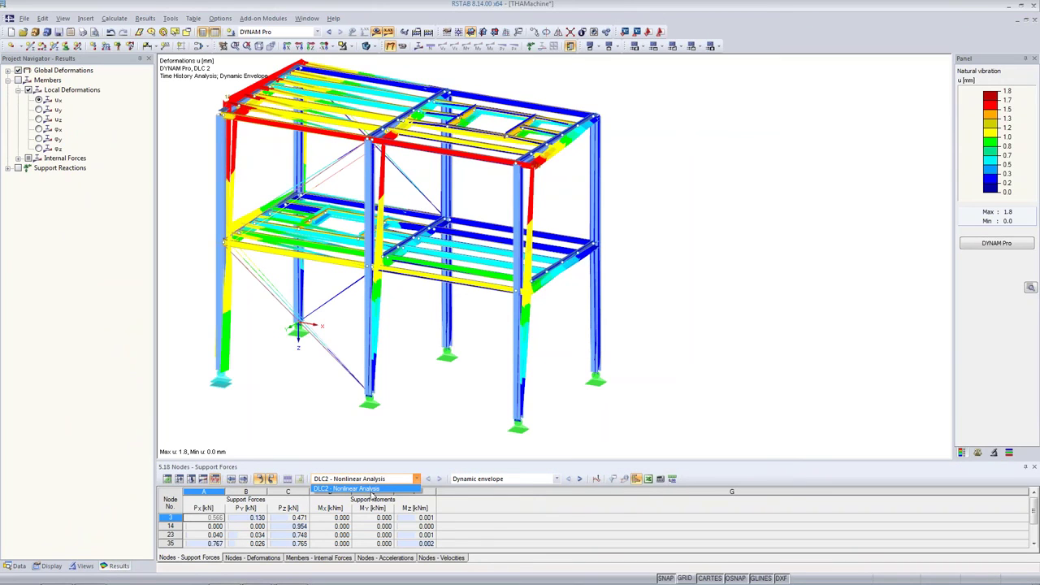
{"action": "left_click", "coordinate": [333, 489]}
{"action": "left_click", "coordinate": [596, 478]}
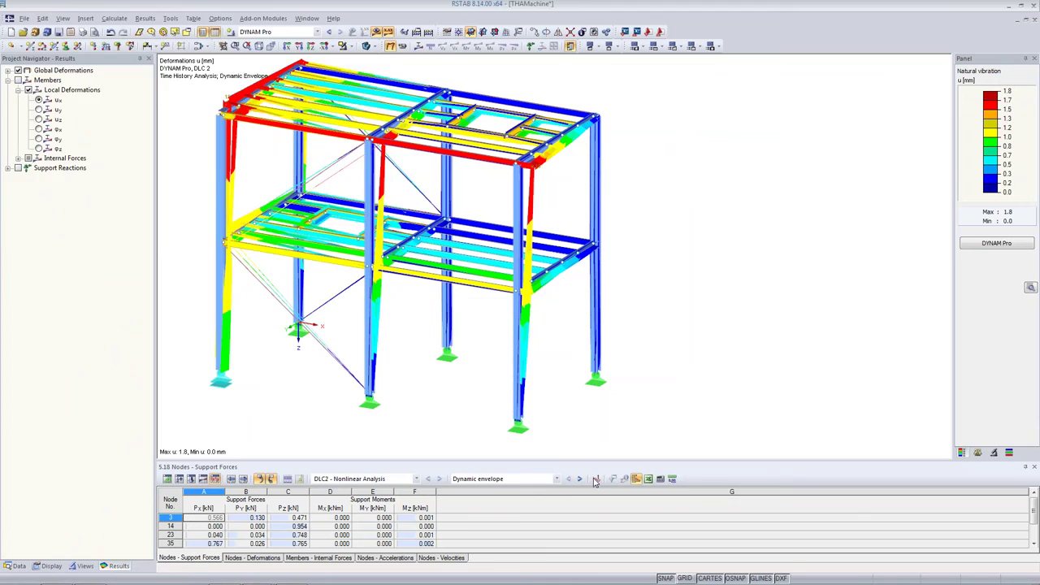
{"action": "left_click_drag", "start_coordinate": [295, 27], "coordinate": [880, 324]}
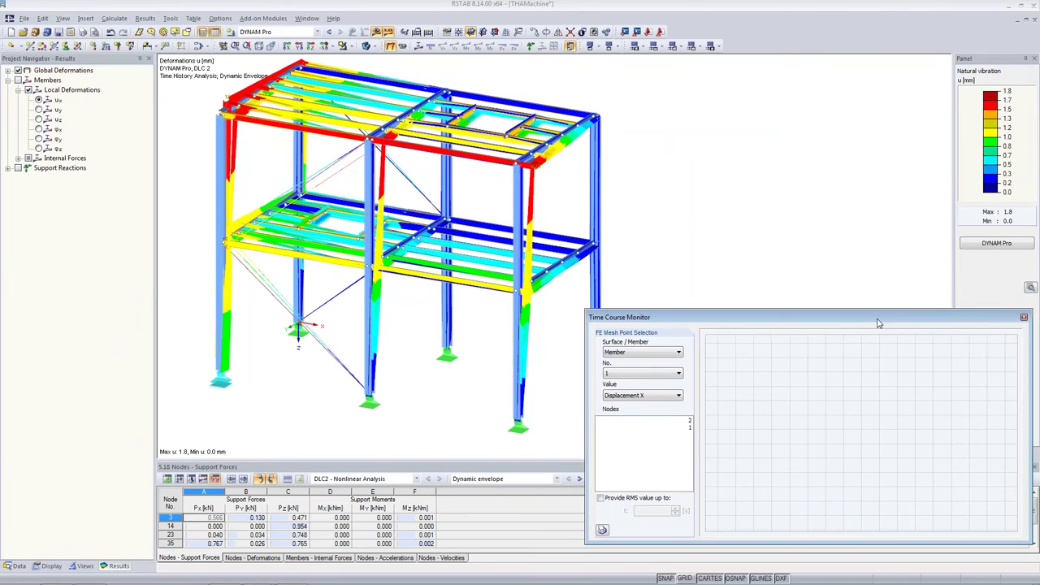
Plot the time course of Support Force PZ for support Node 14 and inspect its values along the curve.
{"action": "left_click", "coordinate": [625, 352]}
{"action": "left_click", "coordinate": [623, 375]}
{"action": "left_click", "coordinate": [642, 396]}
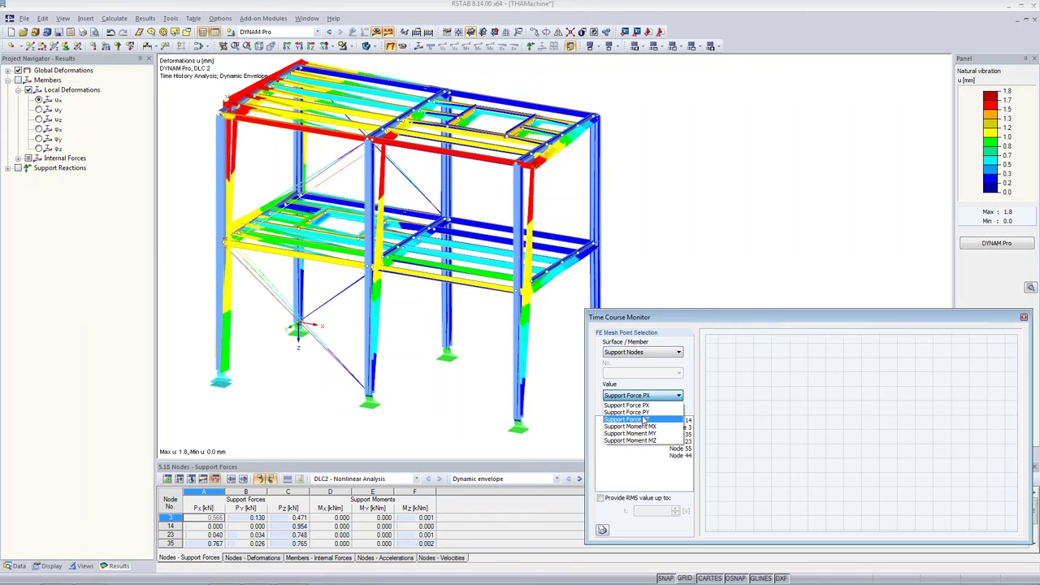
{"action": "left_click", "coordinate": [644, 413]}
{"action": "left_click", "coordinate": [650, 396]}
{"action": "left_click", "coordinate": [651, 414]}
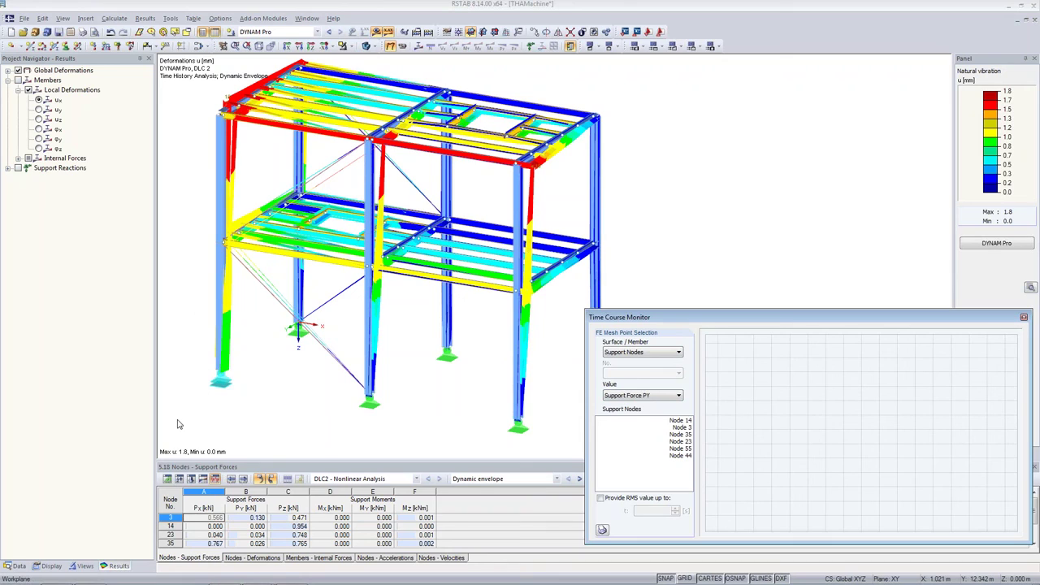
{"action": "left_click", "coordinate": [649, 396]}
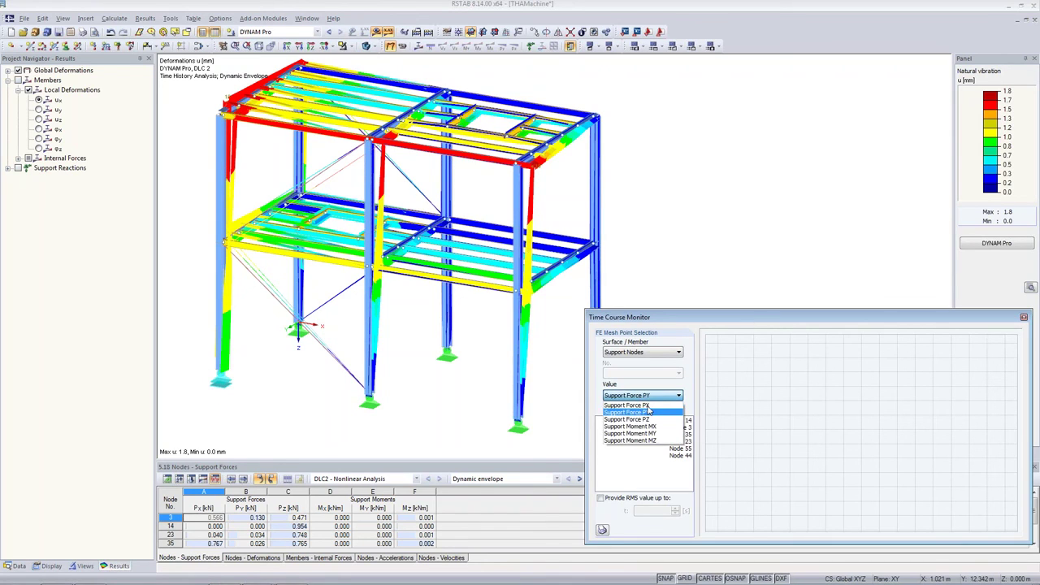
{"action": "left_click", "coordinate": [642, 420]}
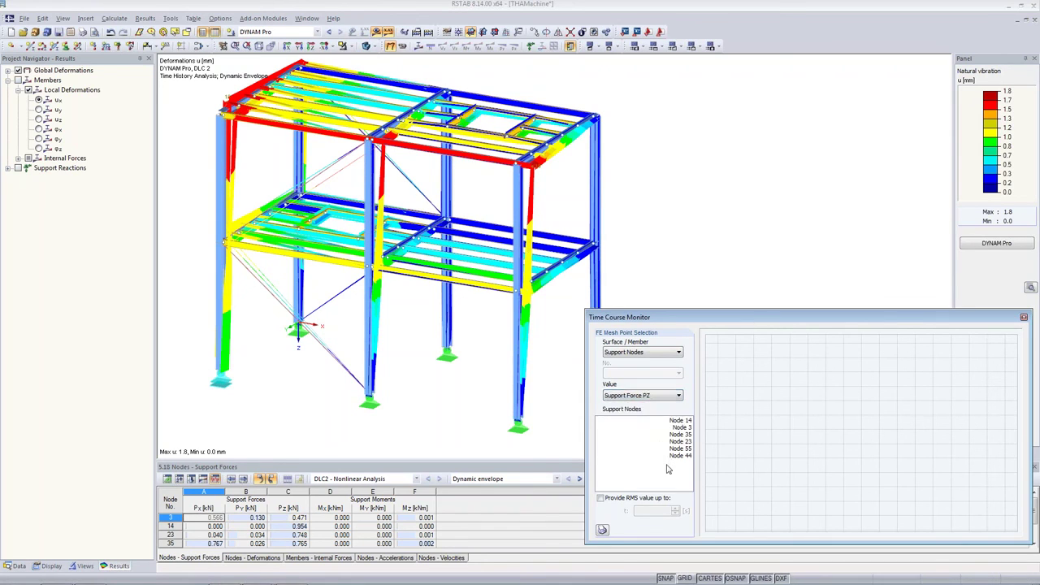
{"action": "left_click", "coordinate": [671, 421]}
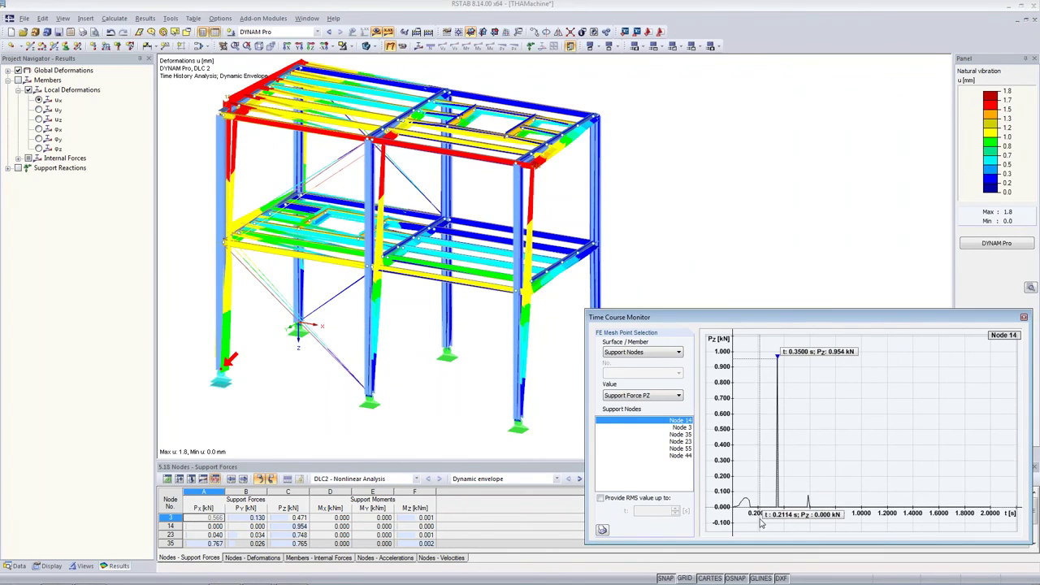
{"action": "mouse_move", "coordinate": [741, 508]}
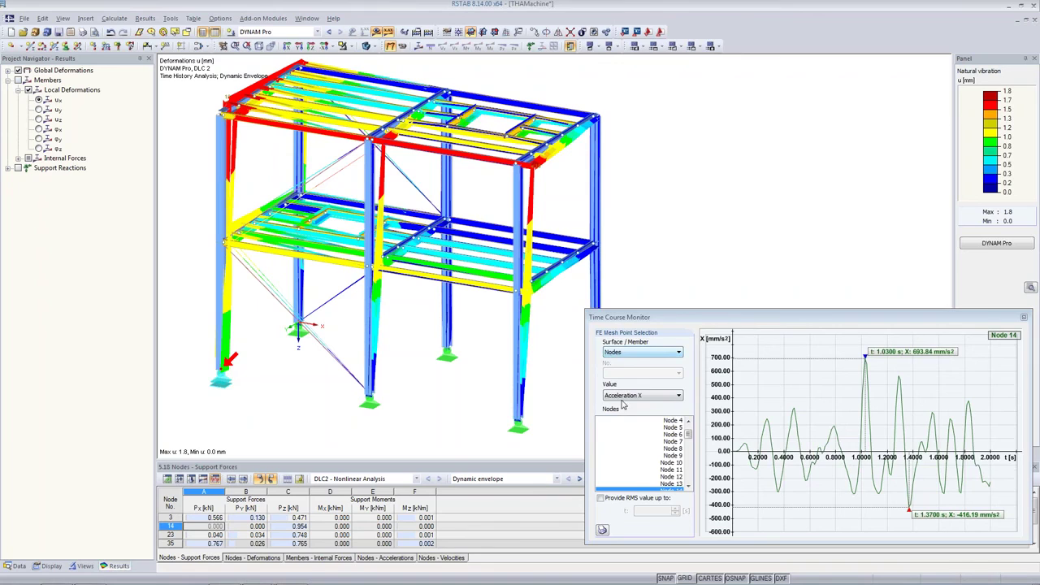
Plot the time course of Displacement Z for Node 14 in the nodes results.
{"action": "left_click", "coordinate": [624, 396]}
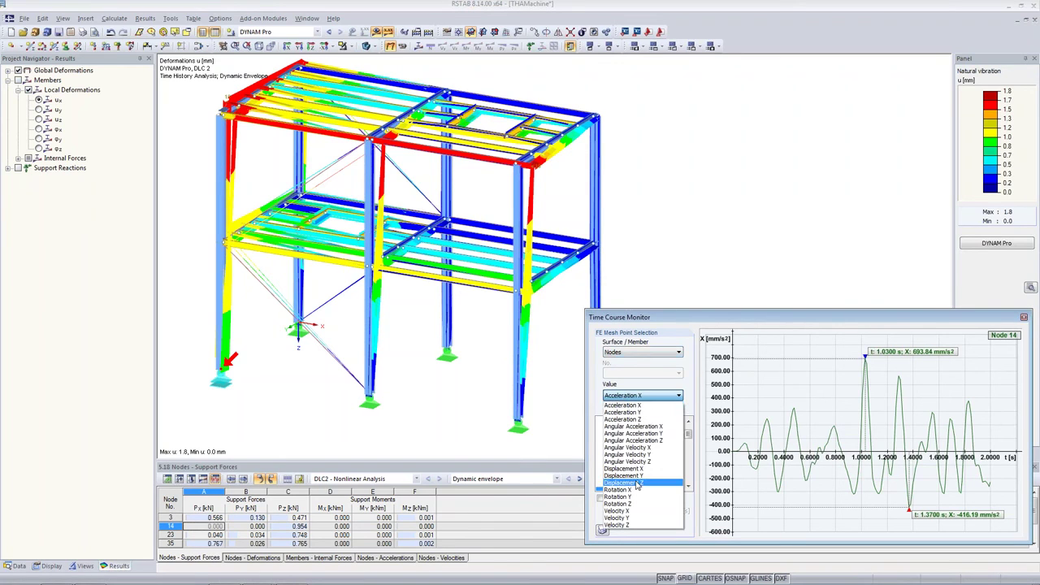
{"action": "left_click", "coordinate": [638, 483]}
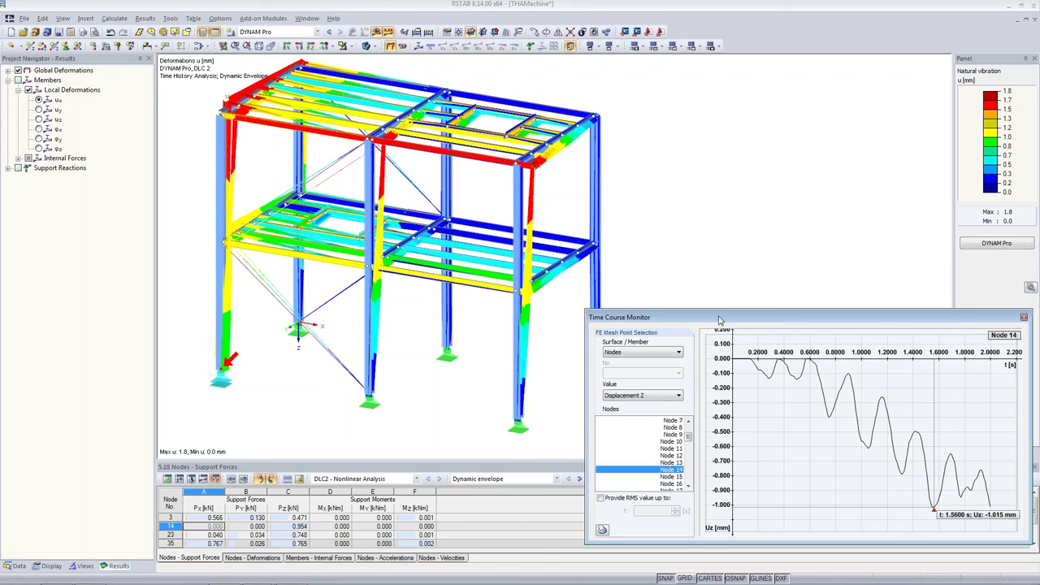
Animate the DLC2 time history with the deformation display factor raised to 1070.44, and stop it after viewing the motion.
{"action": "left_click", "coordinate": [403, 48]}
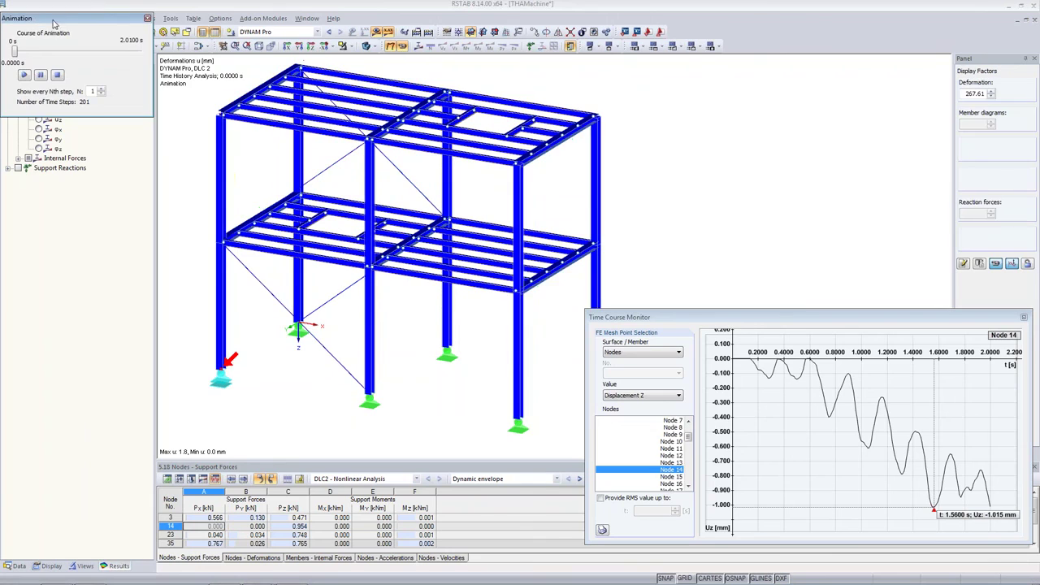
{"action": "left_click", "coordinate": [991, 92]}
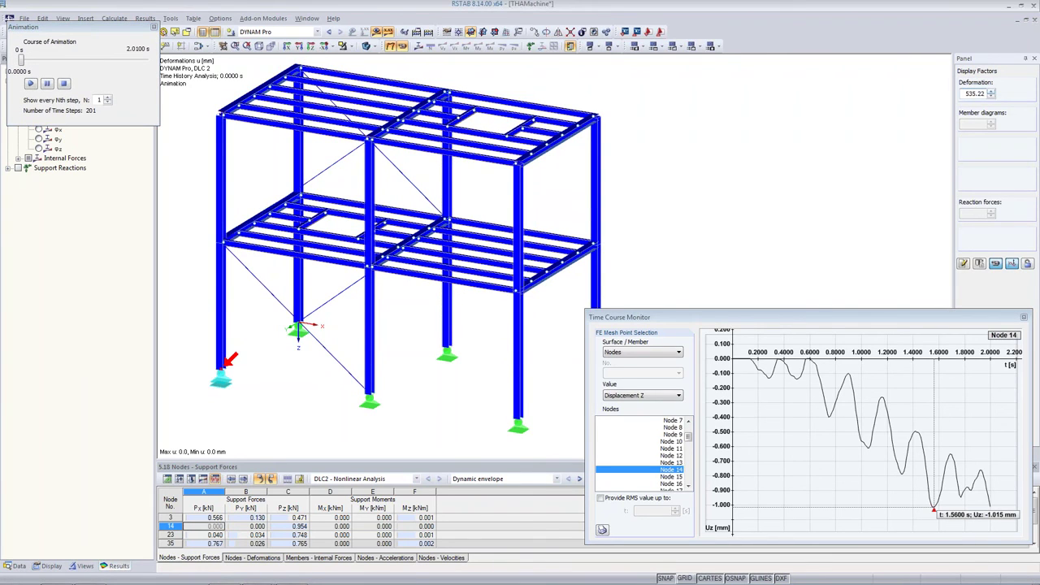
{"action": "left_click", "coordinate": [991, 91]}
{"action": "left_click", "coordinate": [30, 85]}
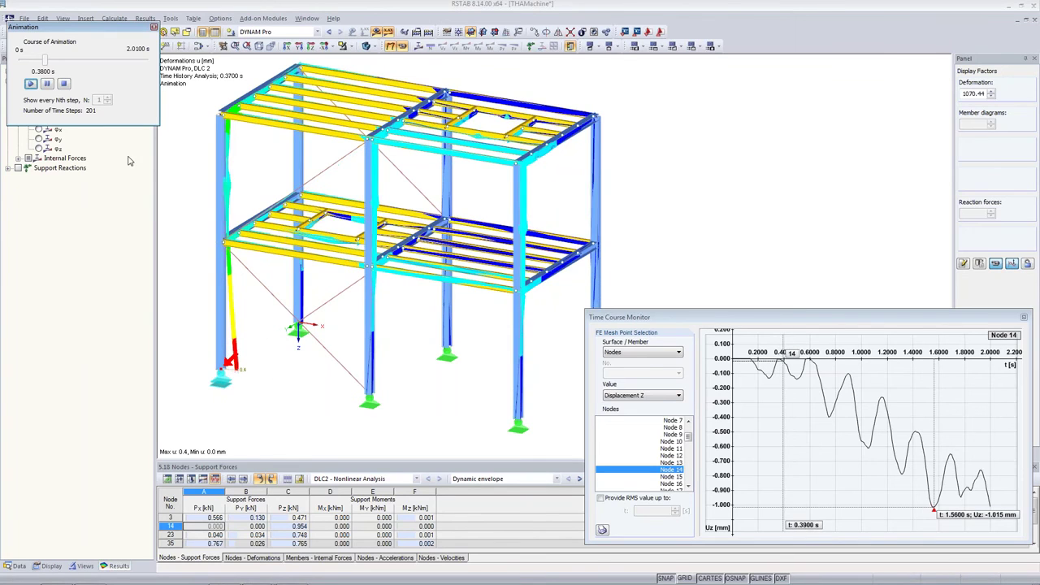
{"action": "left_click", "coordinate": [63, 85]}
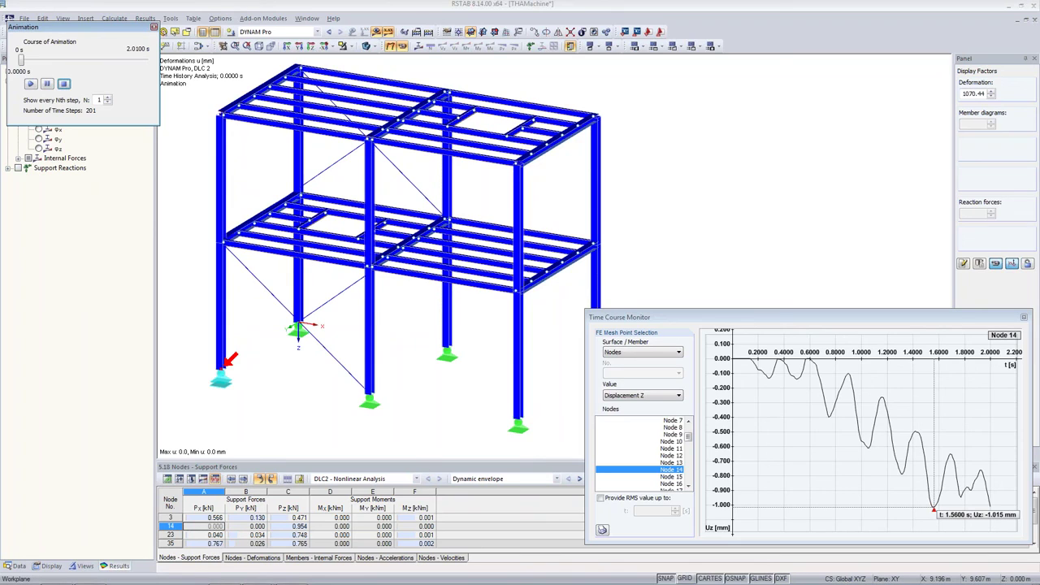
{"action": "key", "text": "alt+Tab"}
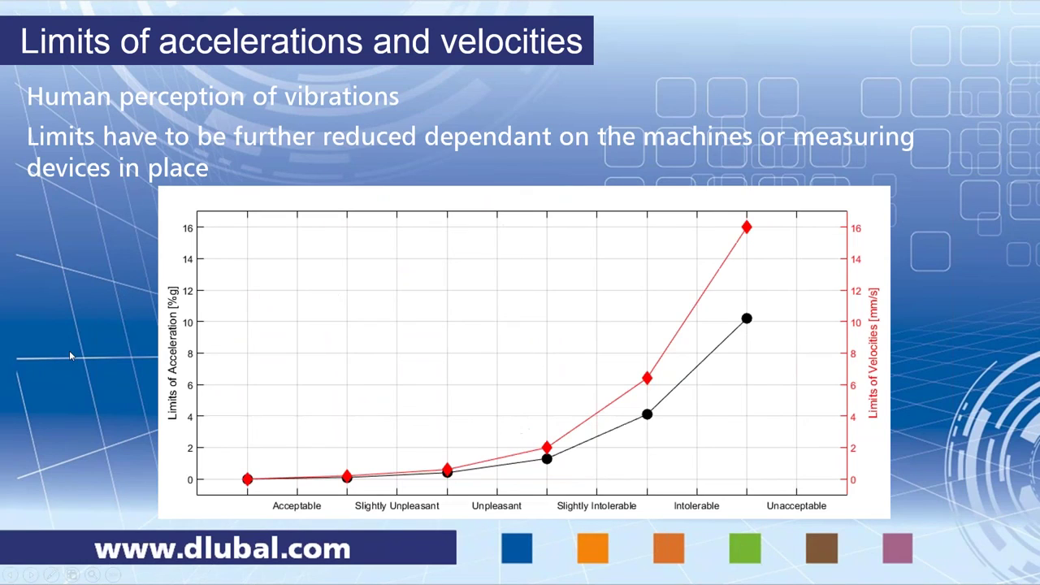
{"action": "left_click", "coordinate": [69, 350]}
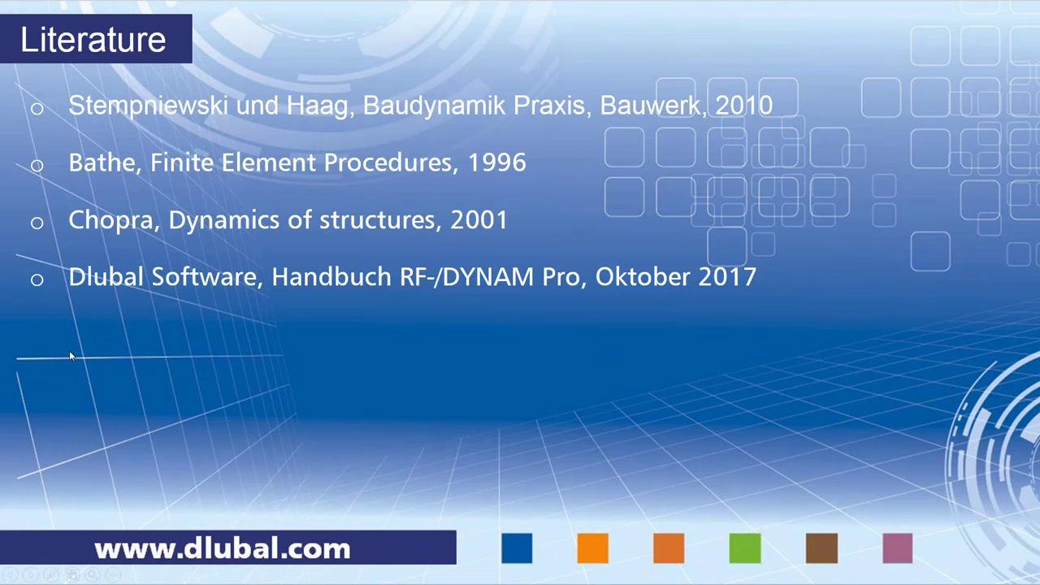